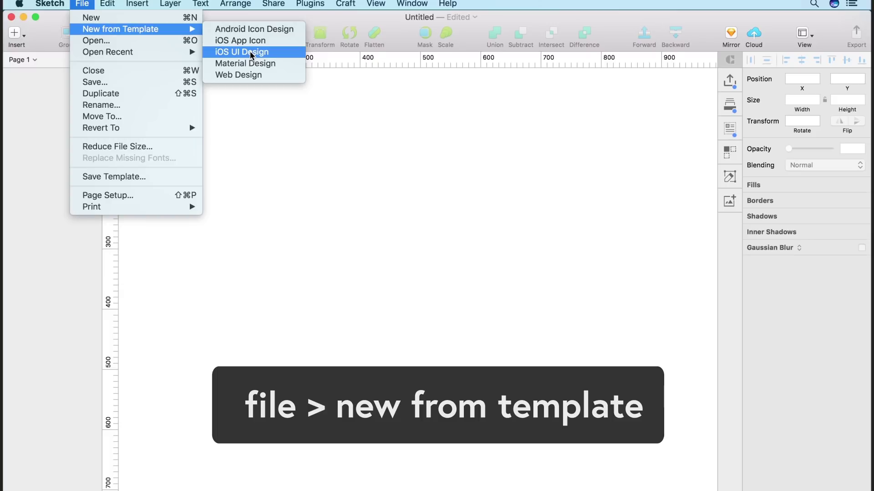
Open a new document from the iOS UI Design template and look over its components page.
left_click(251, 53)
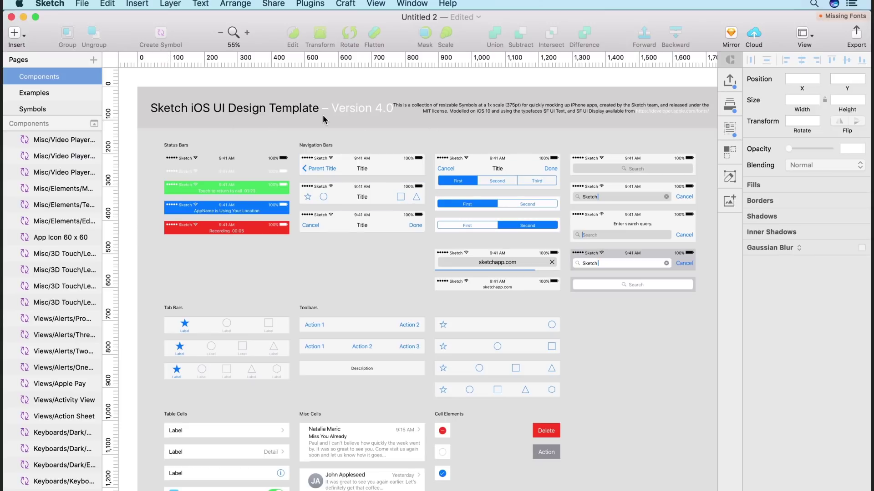
scroll(356, 180, "down", 1)
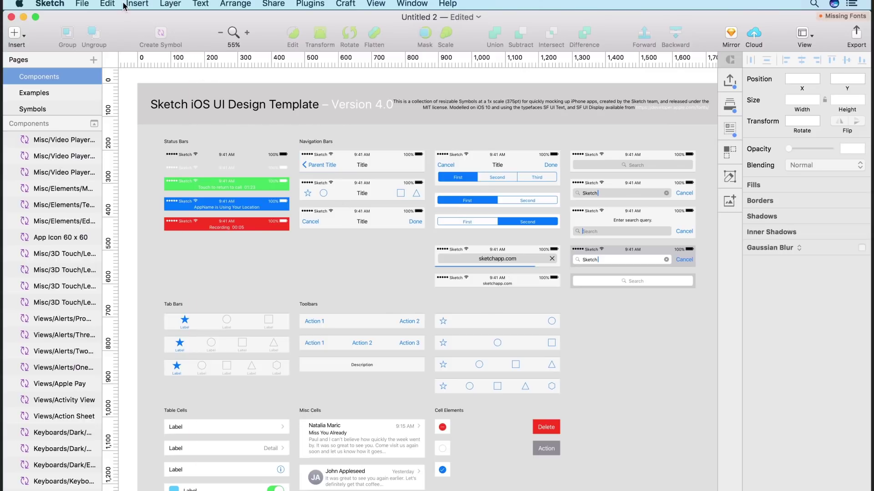
Create a new blank document and insert an iPhone 7 artboard in portrait orientation, 375 × 667.
left_click(91, 6)
left_click(91, 18)
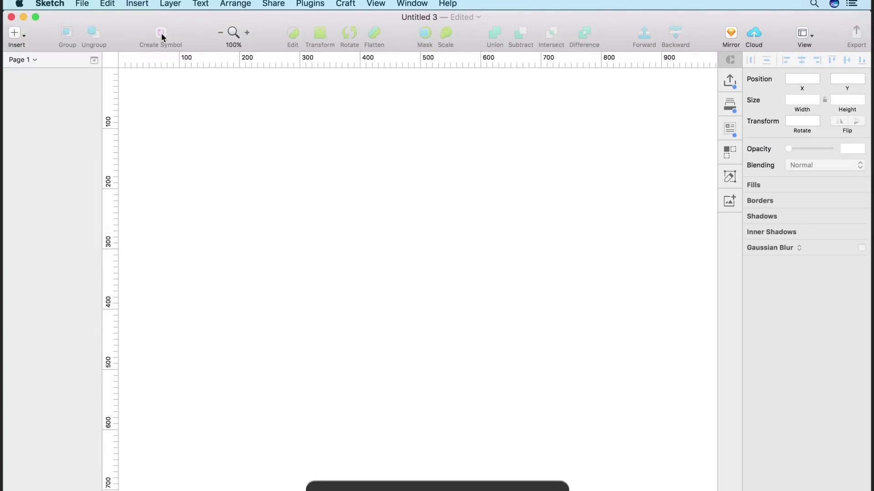
left_click(138, 5)
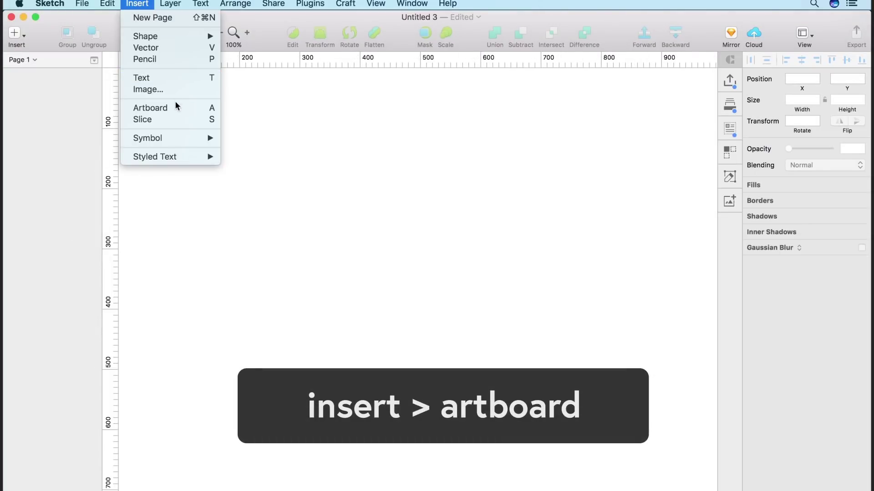
left_click(175, 108)
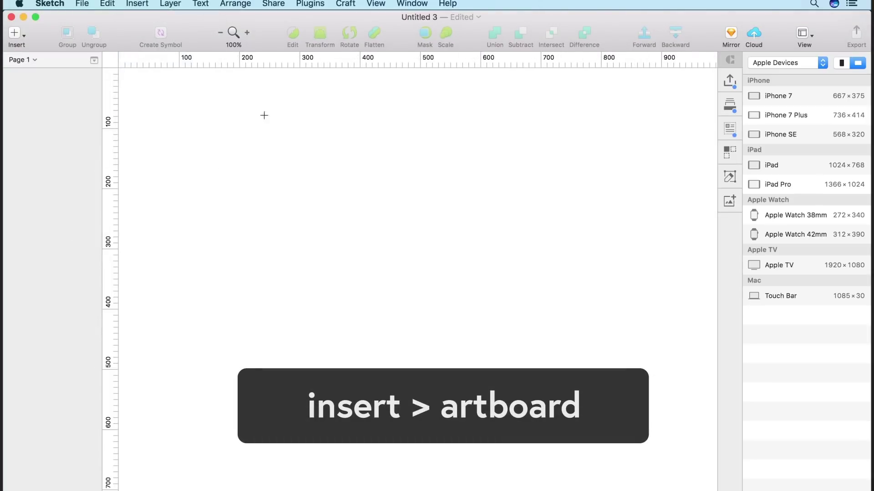
left_click(782, 96)
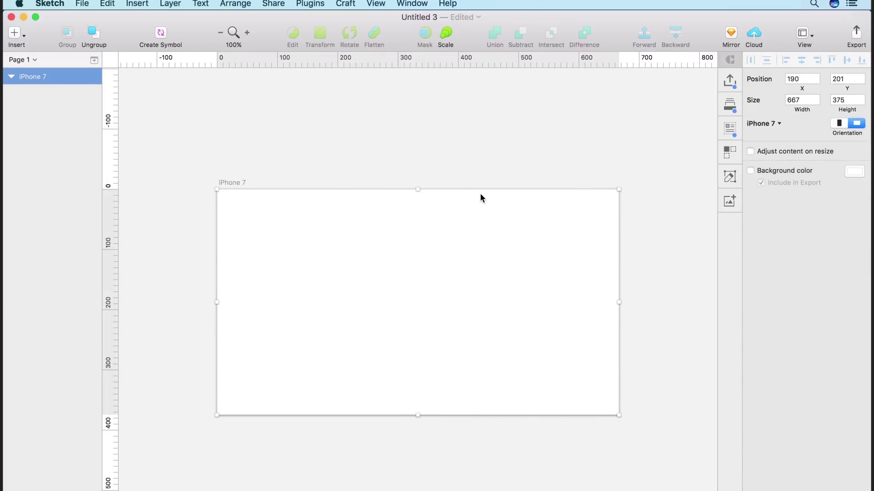
left_click(839, 123)
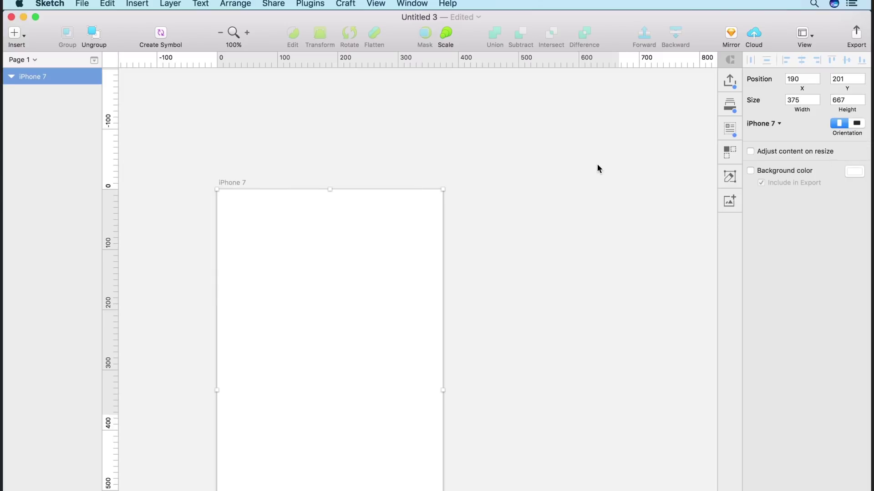
left_click(597, 164)
left_click_drag(554, 196, 613, 119)
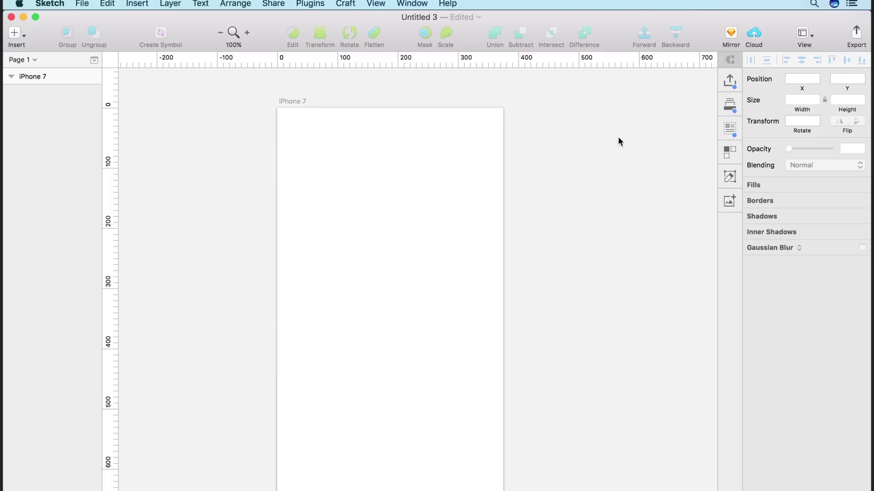
left_click_drag(593, 162, 605, 146)
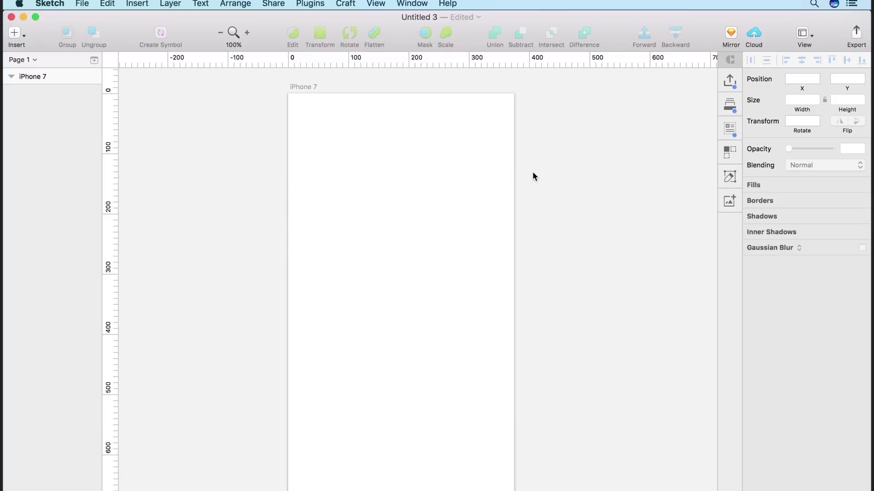
Add the text "Cacti." to the iPhone 7 artboard and move it to about X 102, Y 130, centred horizontally.
left_click(478, 165)
left_click(249, 86)
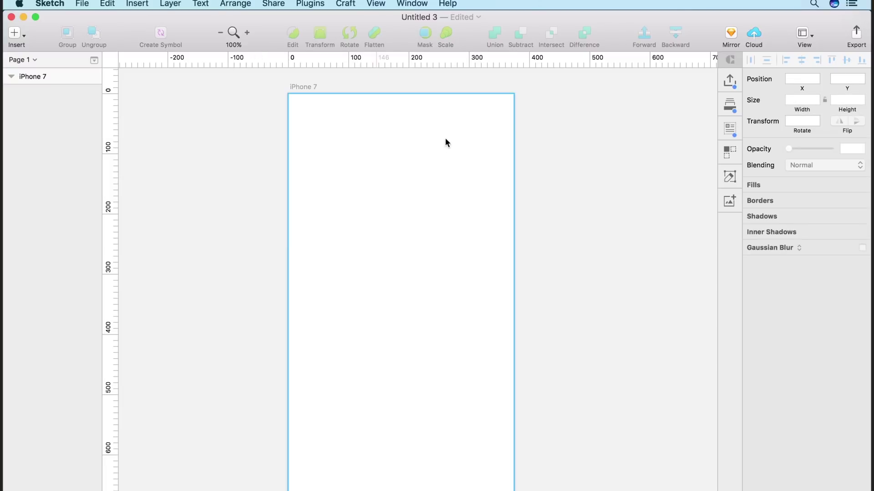
left_click(325, 133)
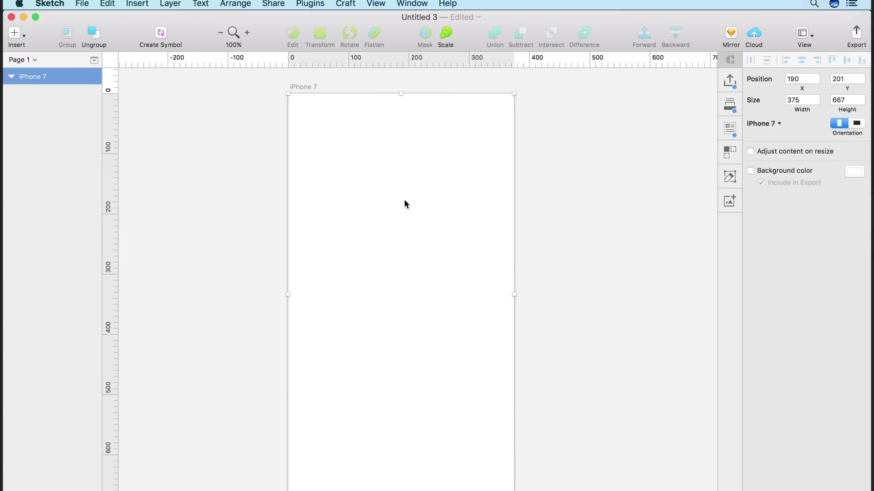
left_click(138, 4)
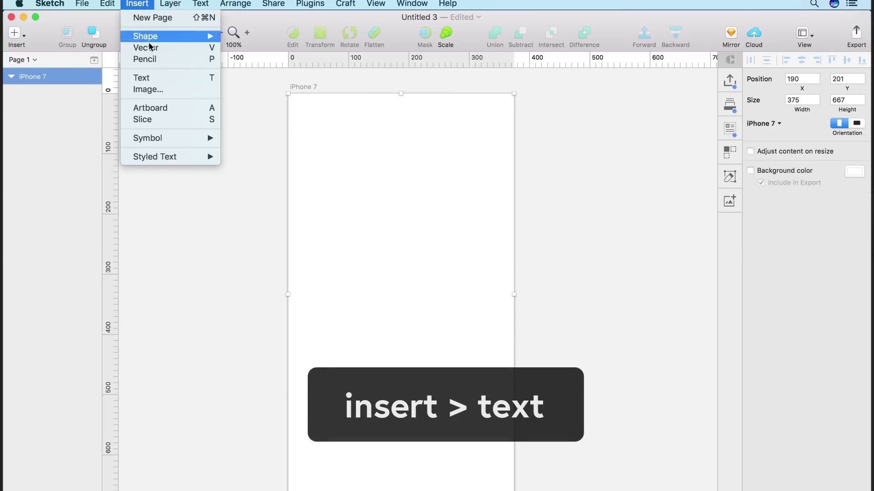
left_click(160, 80)
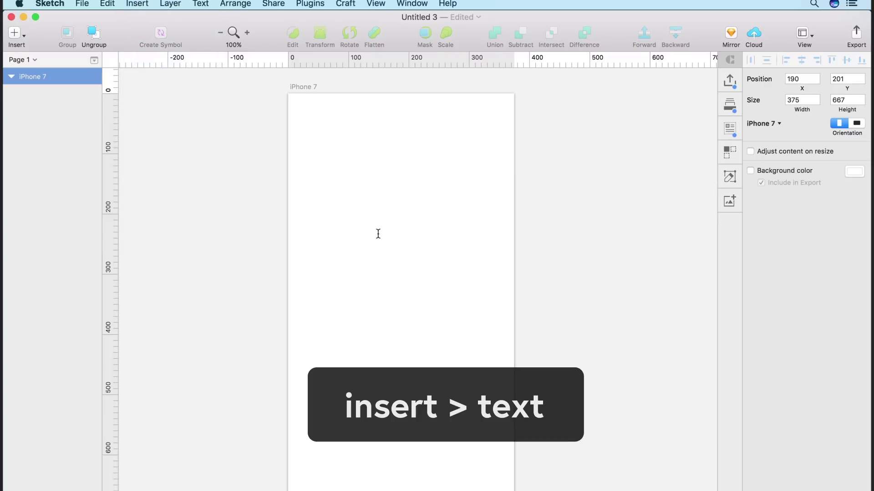
left_click(376, 234)
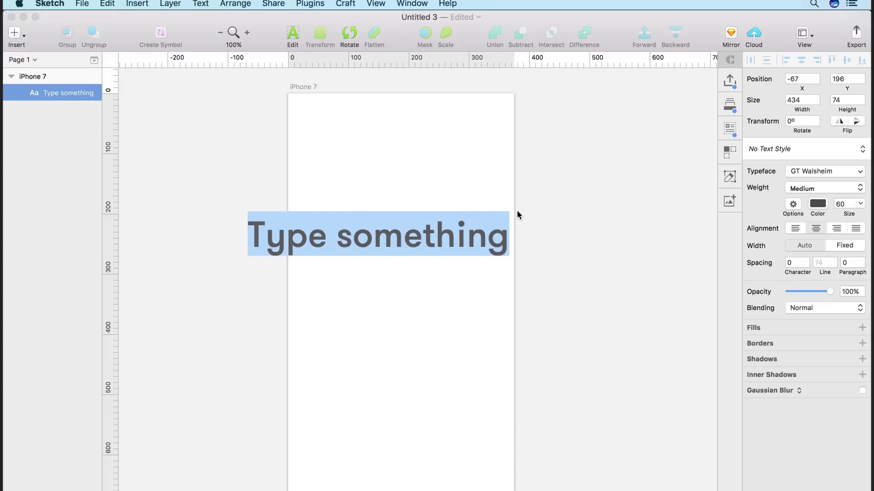
type("Cactus")
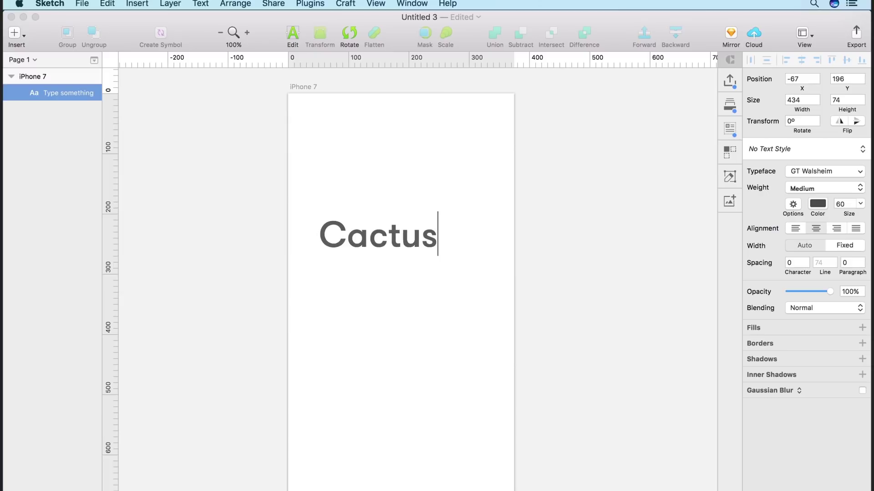
type("\\")
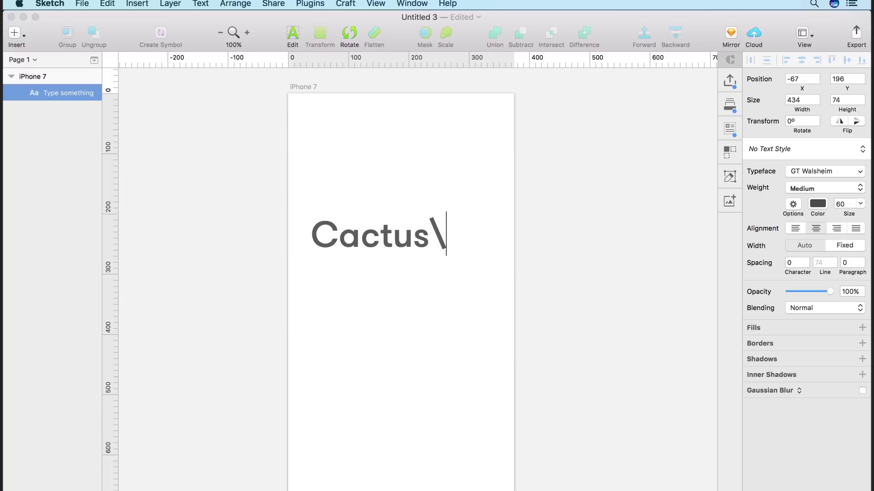
key("BackSpace")
key("BackSpace")
key("BackSpace")
type("i")
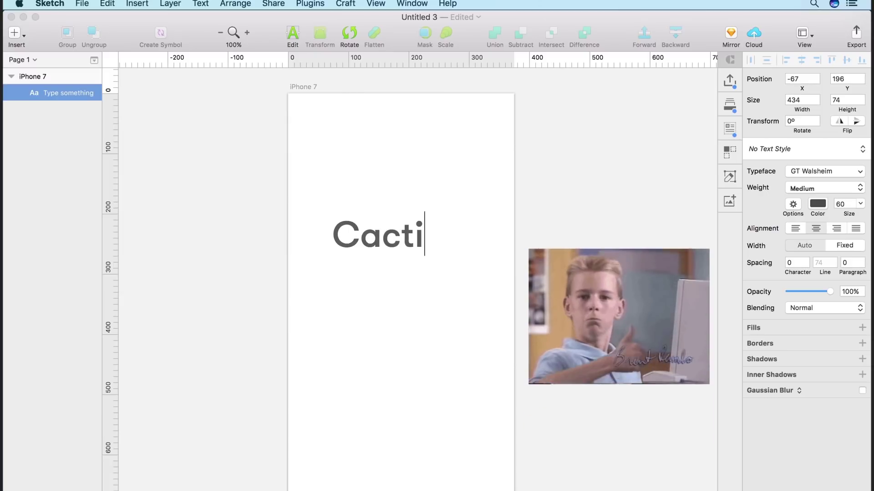
type(".")
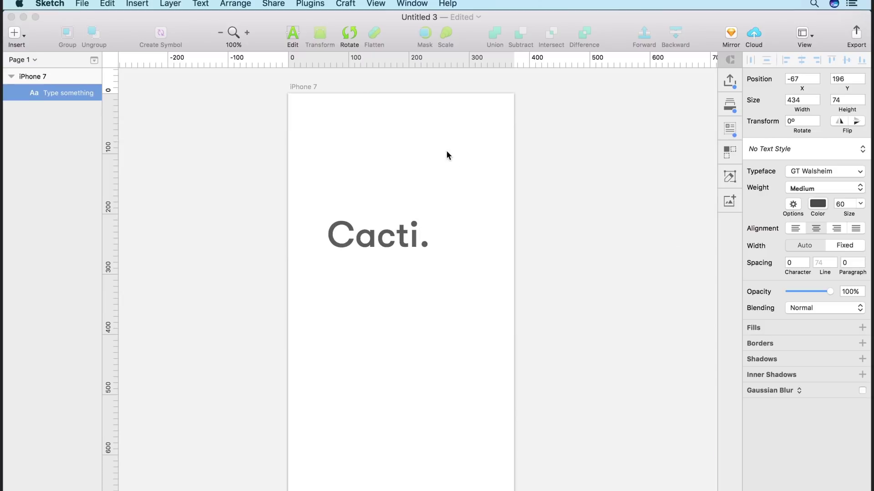
key("Escape")
left_click_drag(408, 238, 432, 206)
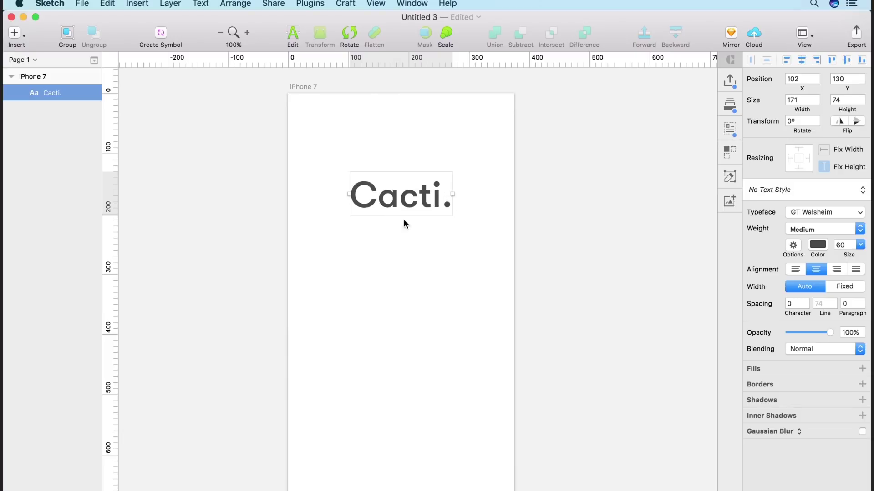
Colour only the period of the "Cacti." text turquoise (50E3C2) and move the text slightly lower on the artboard.
double_click(442, 206)
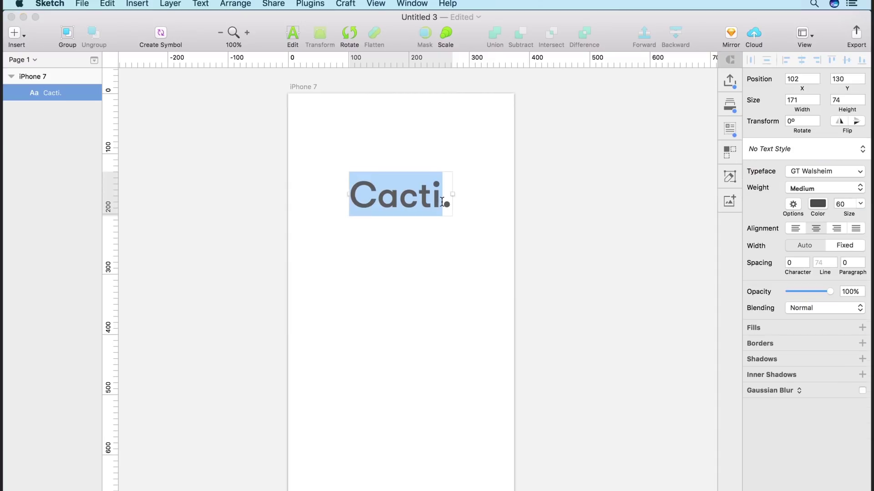
left_click(447, 199)
left_click_drag(452, 202, 444, 200)
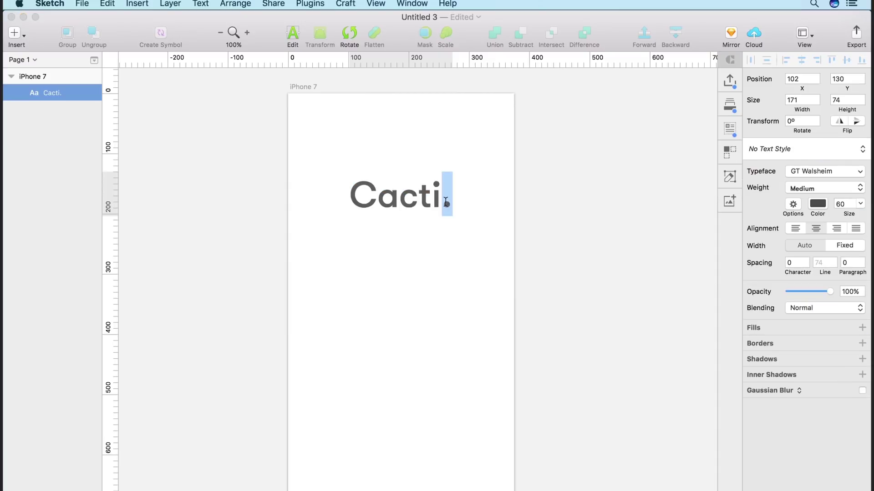
left_click(817, 204)
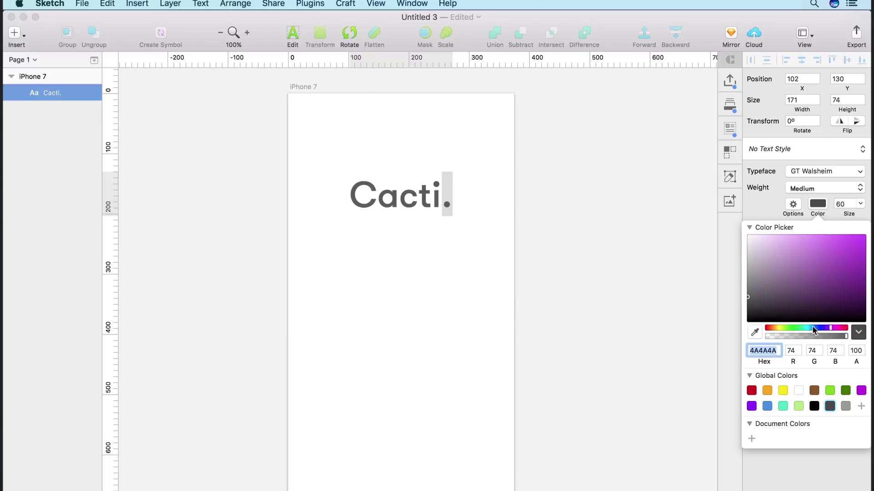
left_click(783, 406)
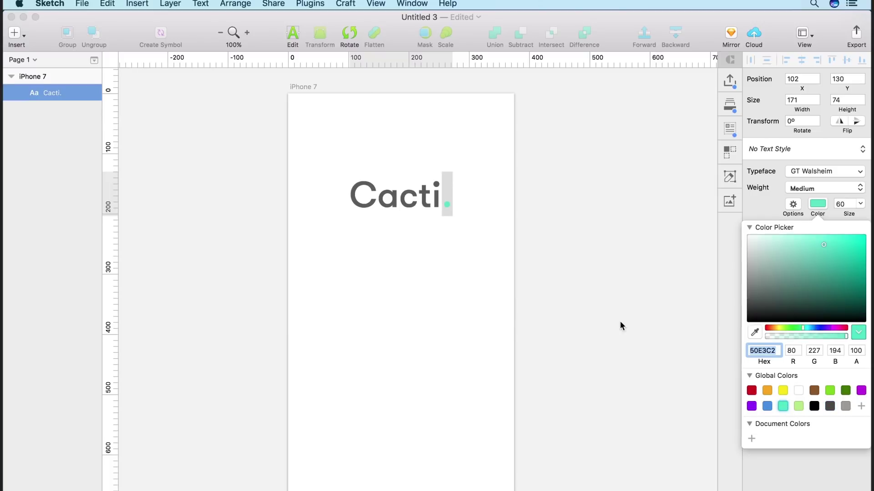
key("Escape")
left_click(562, 201)
left_click_drag(432, 198, 428, 215)
left_click(496, 193)
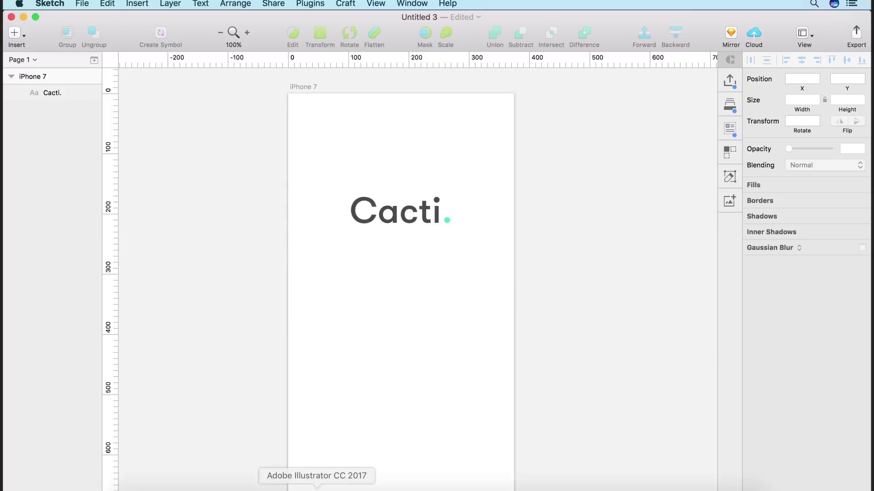
Switch to Chrome, search Pexels for "cactus" and browse the photos.
left_click(229, 486)
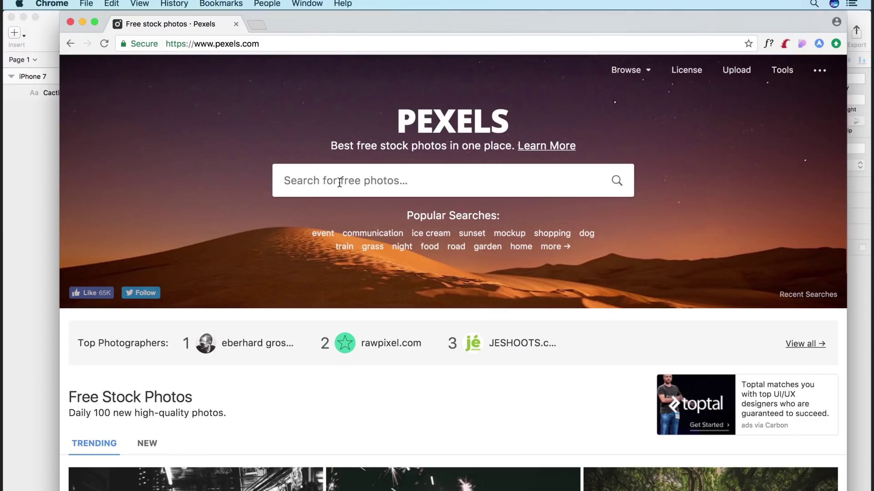
left_click_drag(351, 23, 343, 23)
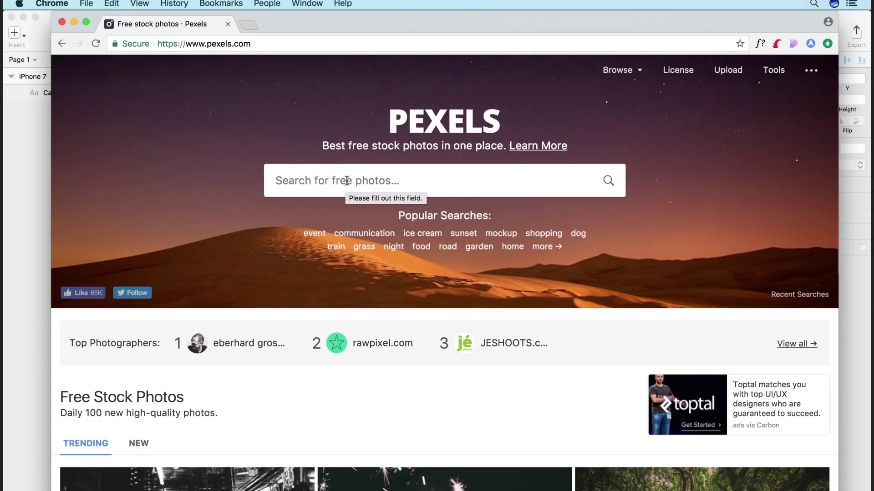
left_click(370, 180)
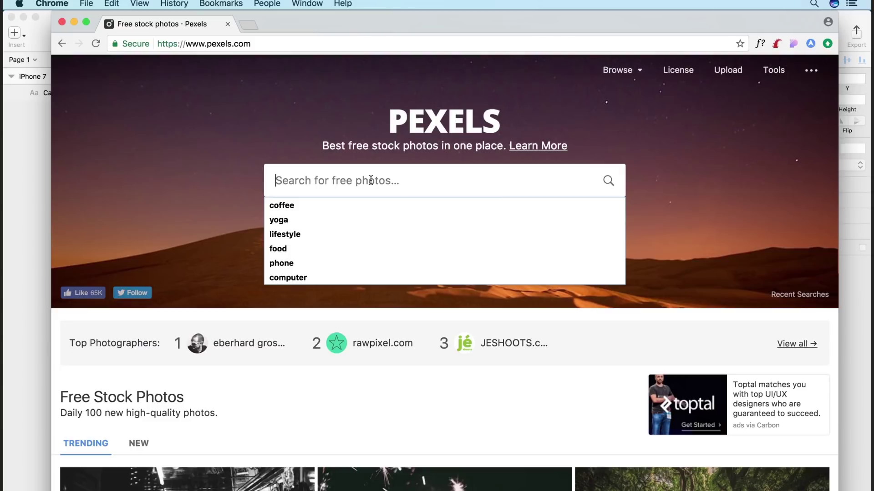
type("cactus")
key("Return")
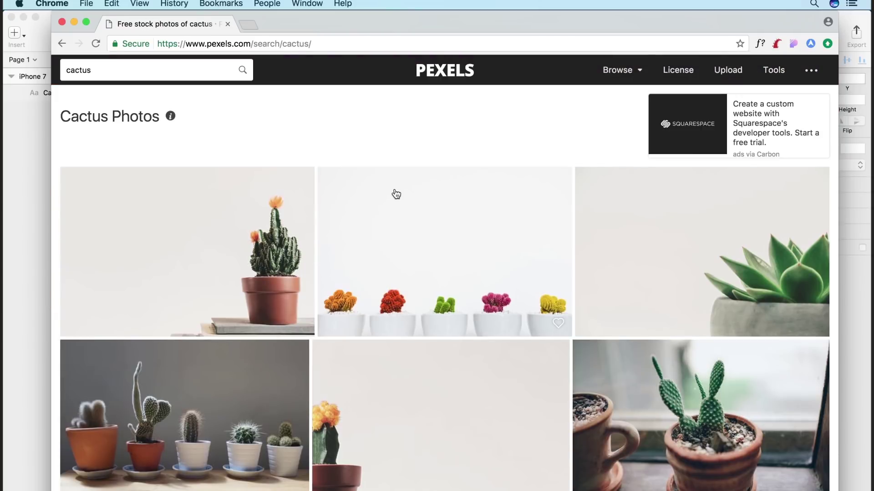
scroll(396, 196, "down", 2)
scroll(399, 196, "down", 5)
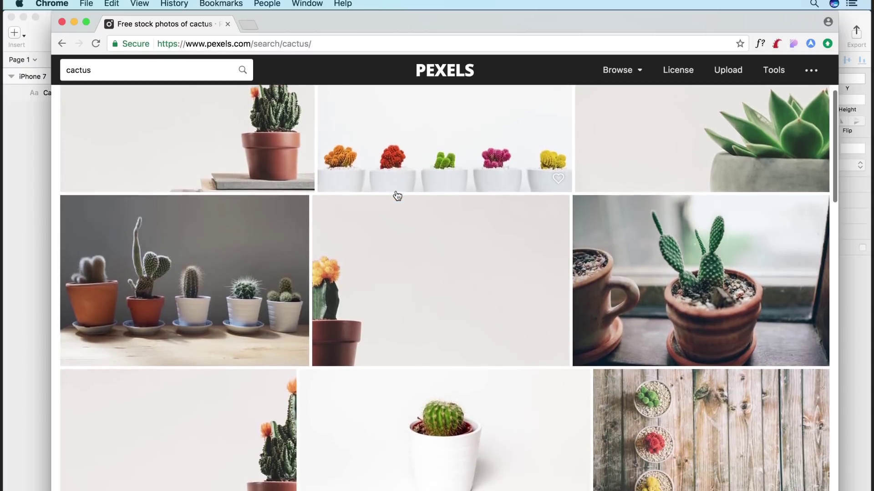
scroll(397, 196, "down", 1)
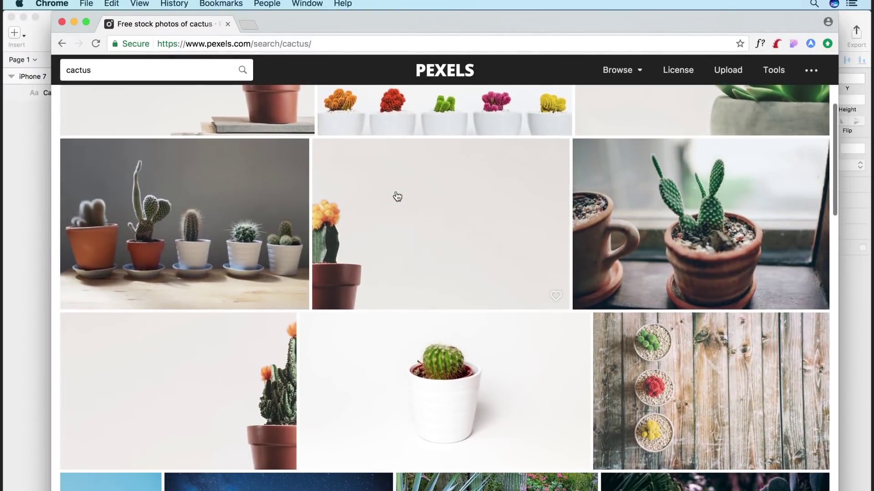
left_click(41, 163)
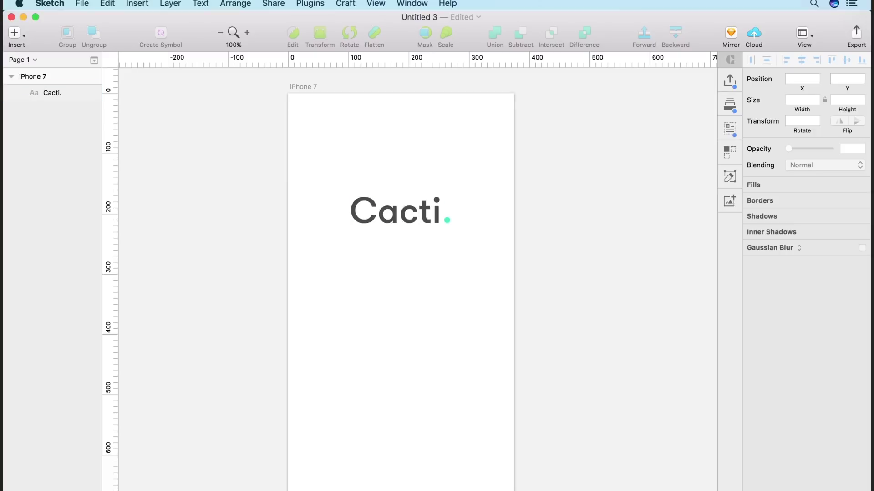
Copy the full image of the cactus in a terracotta pot beside a mug from Pexels and return to Sketch.
left_click(232, 484)
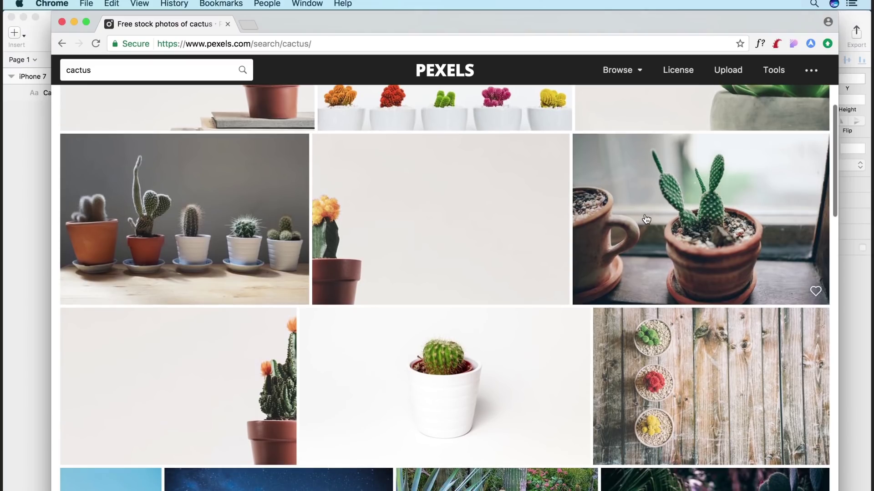
left_click(645, 219)
right_click(401, 229)
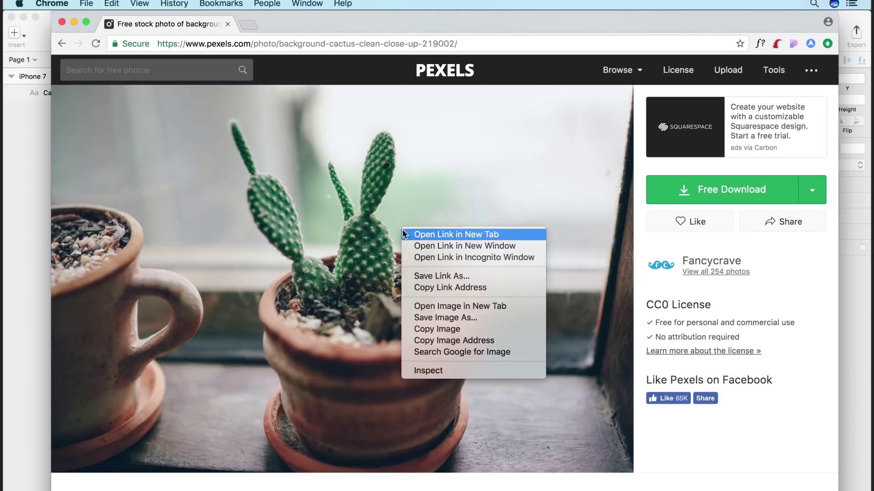
left_click(426, 329)
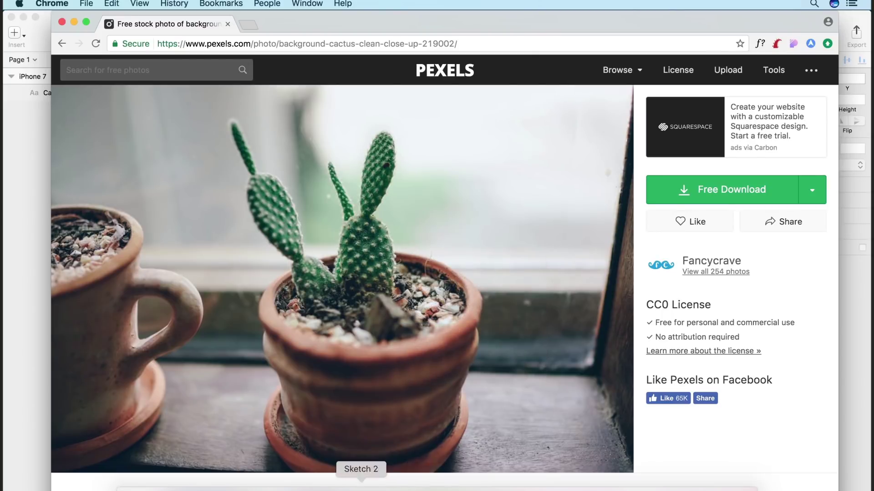
left_click(361, 486)
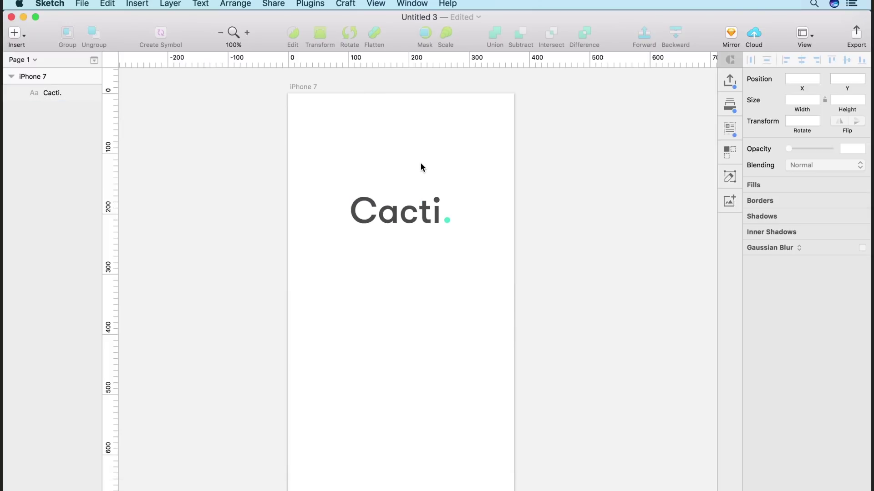
Paste the copied cactus photo into the iPhone 7 artboard, filling it, and place its layer below the "Cacti." text.
key("super+v")
mouse_move(460, 171)
left_mouse_down()
mouse_move(450, 171)
mouse_move(475, 174)
left_mouse_up()
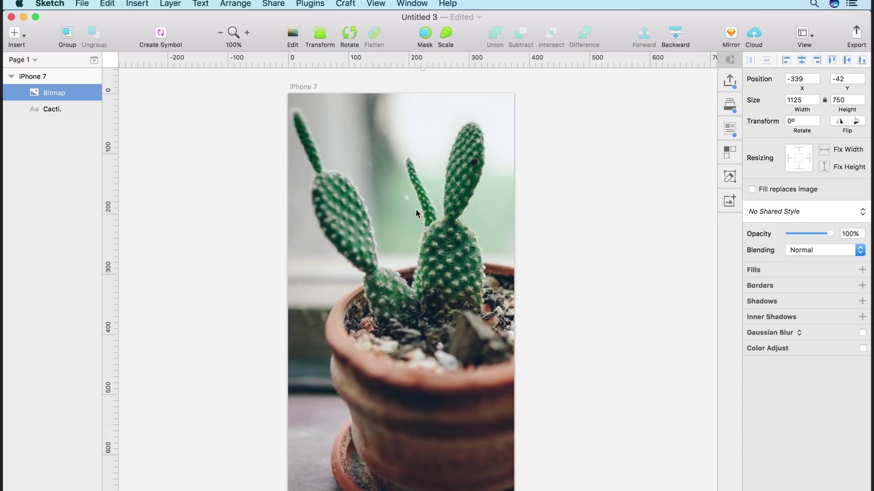
left_click_drag(62, 98, 62, 112)
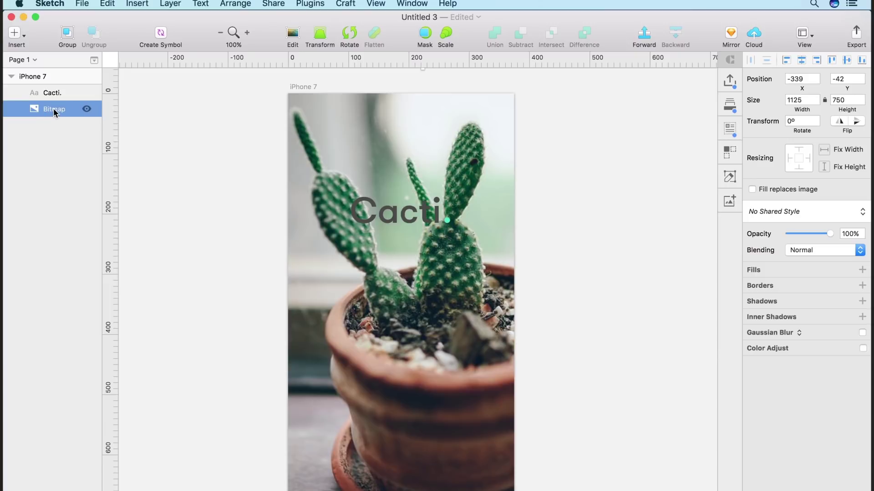
Rename the pasted photo's layer as "image".
double_click(51, 109)
type("image")
key("Return")
Colour only the letters "Cacti" before the period white (FFFFFF).
left_click(86, 93)
left_click(428, 221)
left_click(414, 221)
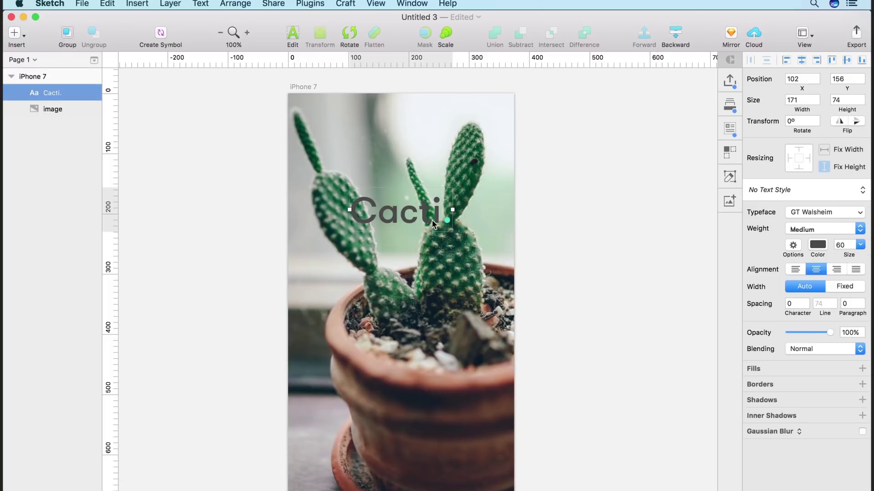
double_click(435, 211)
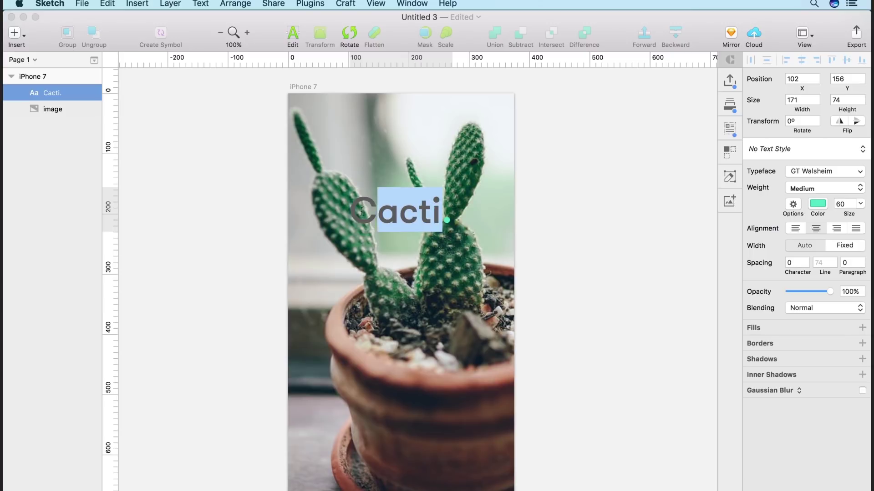
left_click(818, 204)
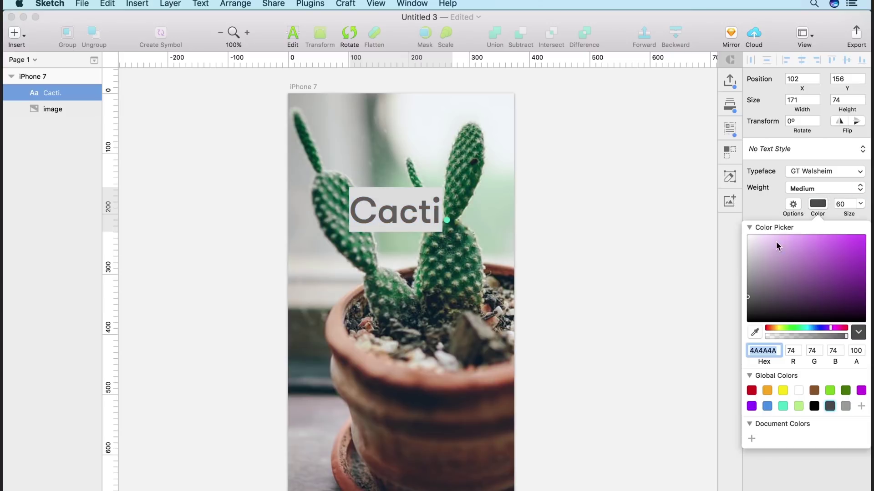
type("ffffff")
key("Return")
left_click(615, 160)
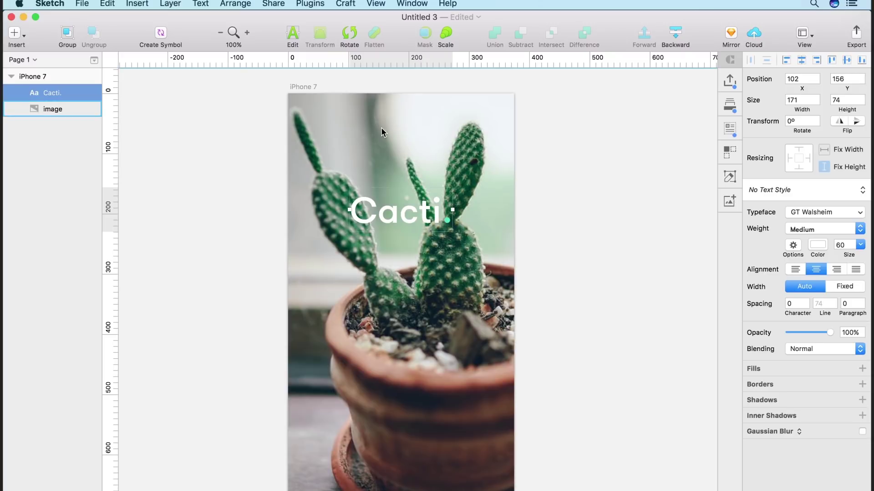
left_click(550, 153)
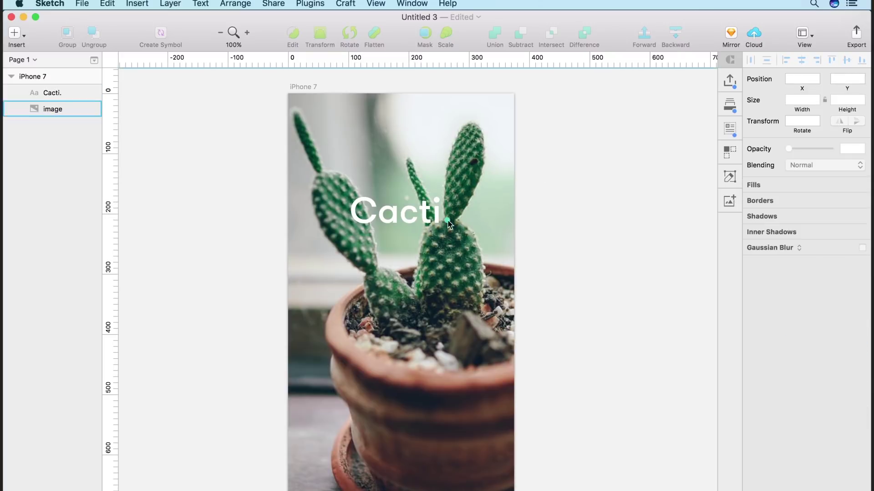
Enable the background colour of the iPhone 7 artboard and set it to black (000000).
left_click(305, 87)
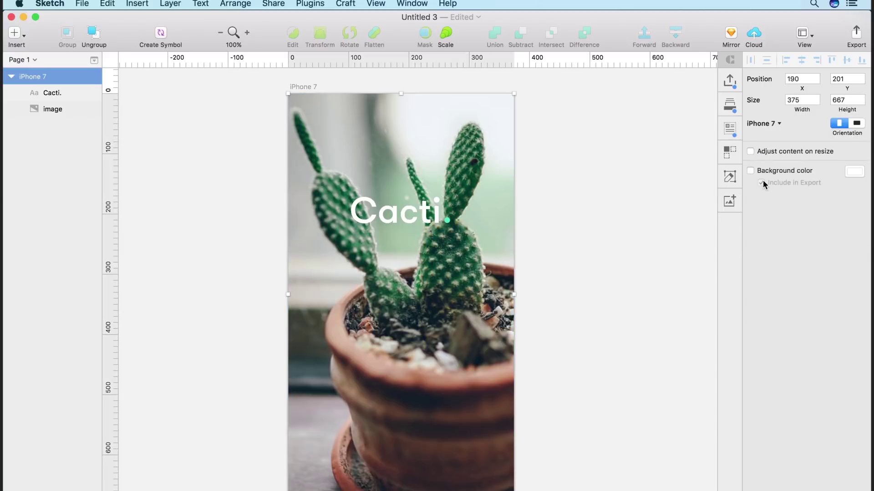
left_click(750, 170)
left_click(854, 171)
left_click(790, 254)
left_click_drag(789, 255, 711, 300)
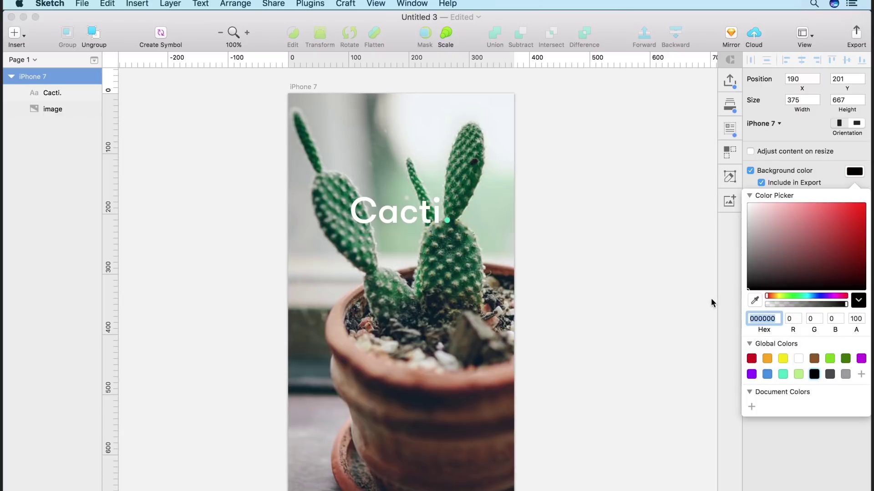
left_click(635, 258)
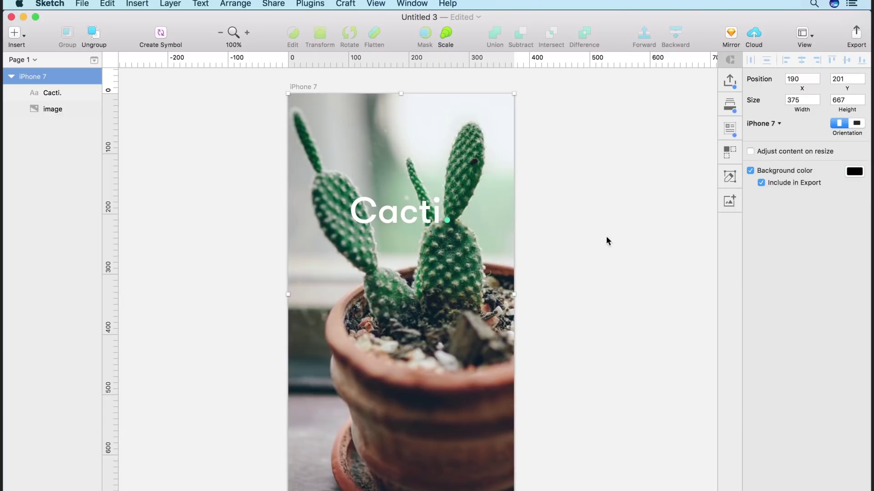
Reduce the opacity of the cactus image layer to 60%.
left_click(51, 109)
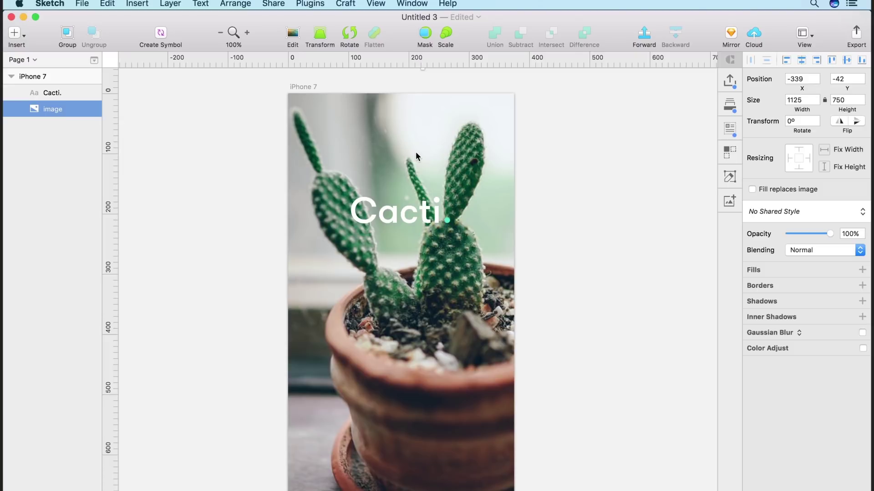
left_click_drag(825, 233, 812, 233)
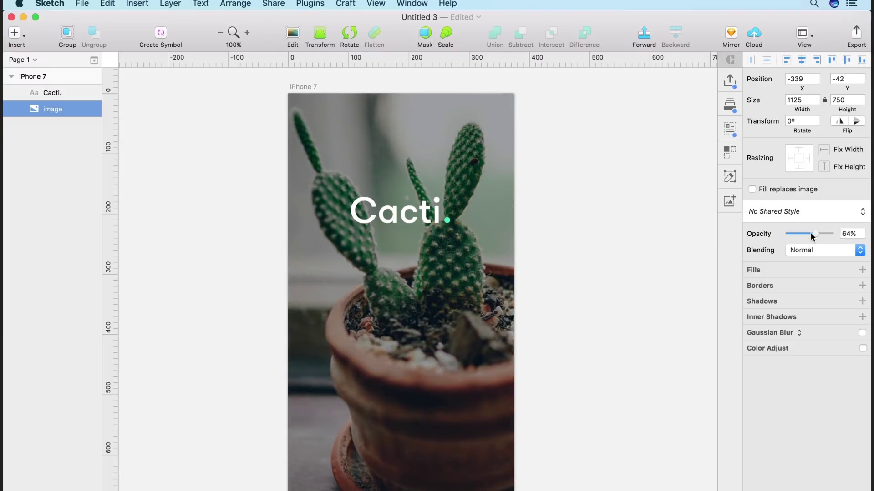
left_click_drag(810, 233, 813, 236)
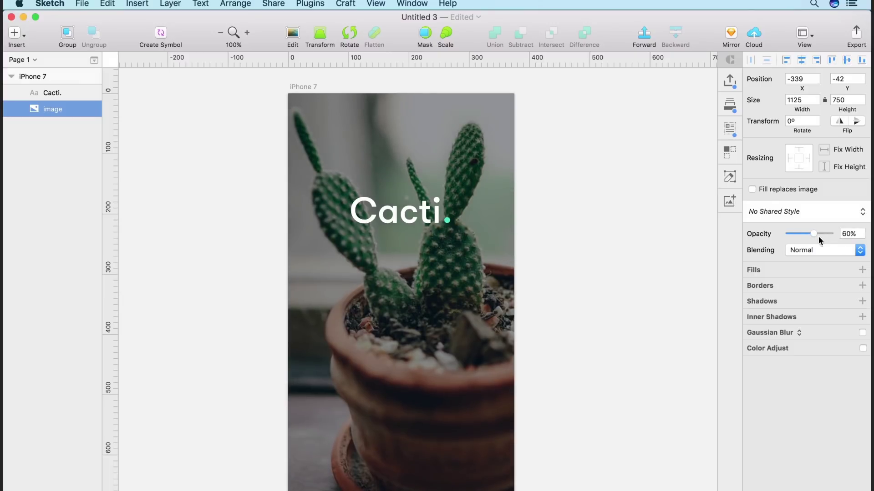
left_click(611, 178)
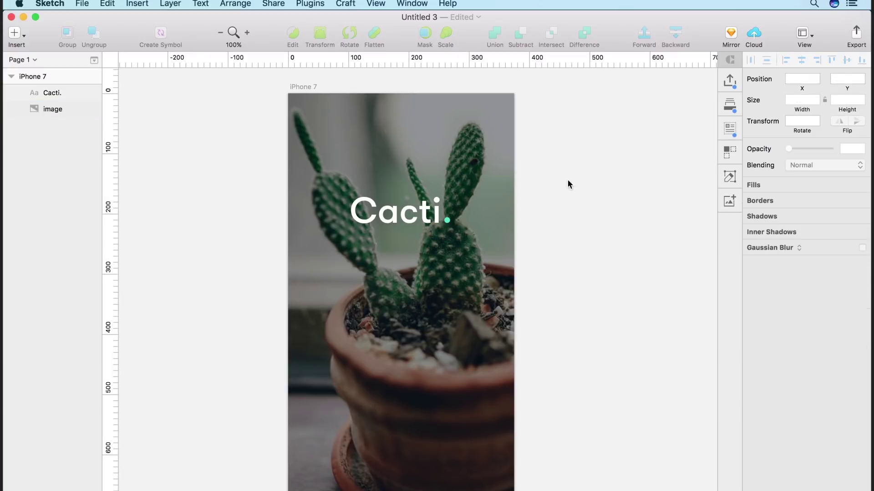
Increase the font size of the "Cacti." text to 70.
left_click(422, 211)
left_click(835, 246)
type("70")
key("Return")
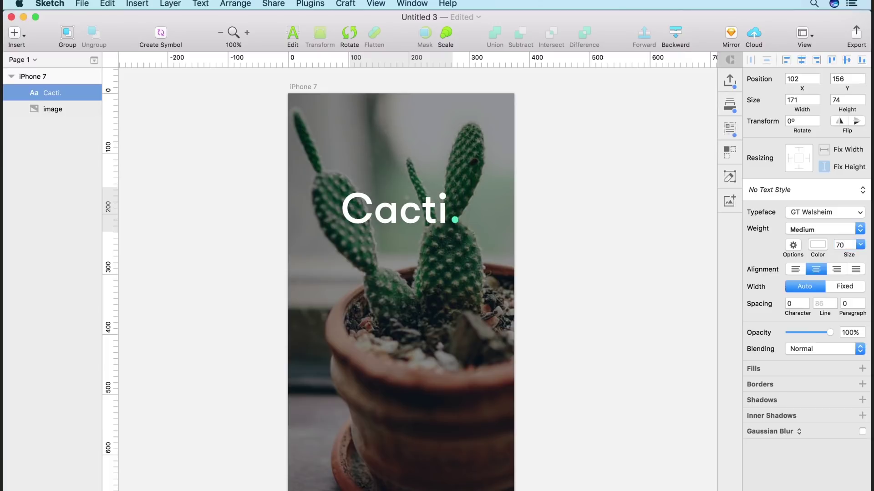
Move the "Cacti." text to about X 88, Y 158, horizontally centred on the artboard.
left_click_drag(416, 212, 417, 227)
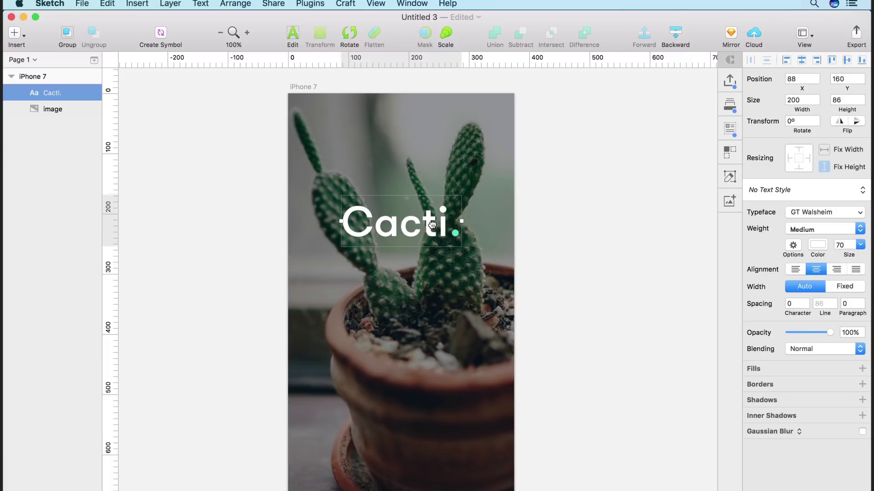
left_click(464, 149)
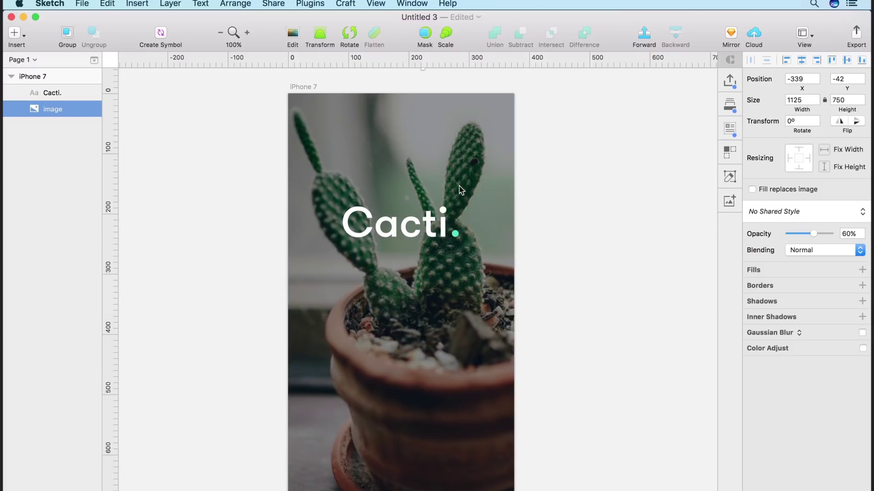
left_click(436, 230)
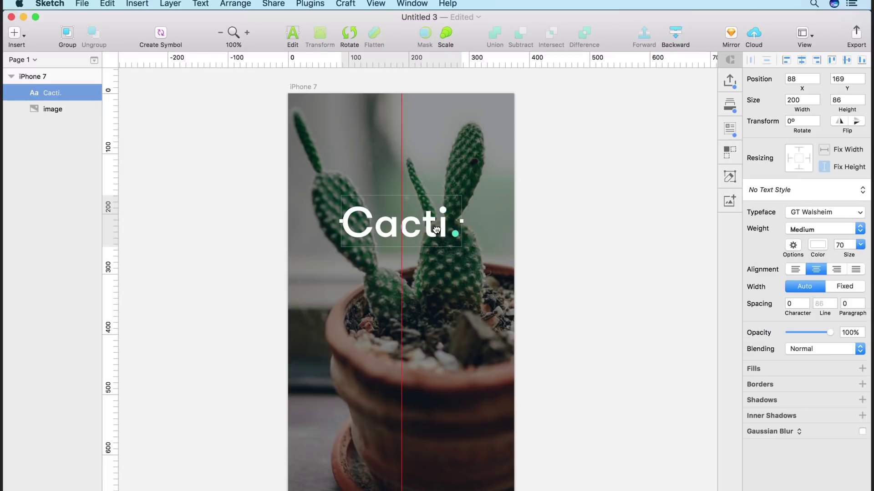
left_click_drag(438, 230, 438, 223)
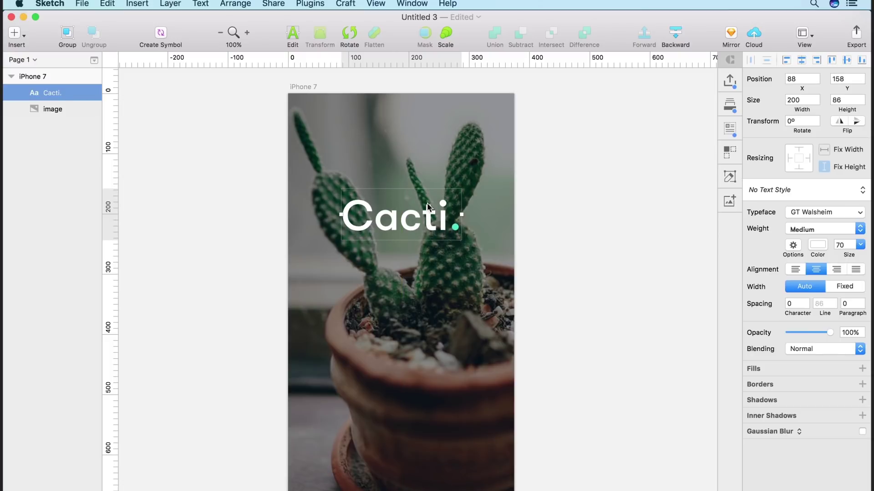
left_click(516, 163)
left_click(470, 137)
left_click(530, 293)
left_click(300, 199)
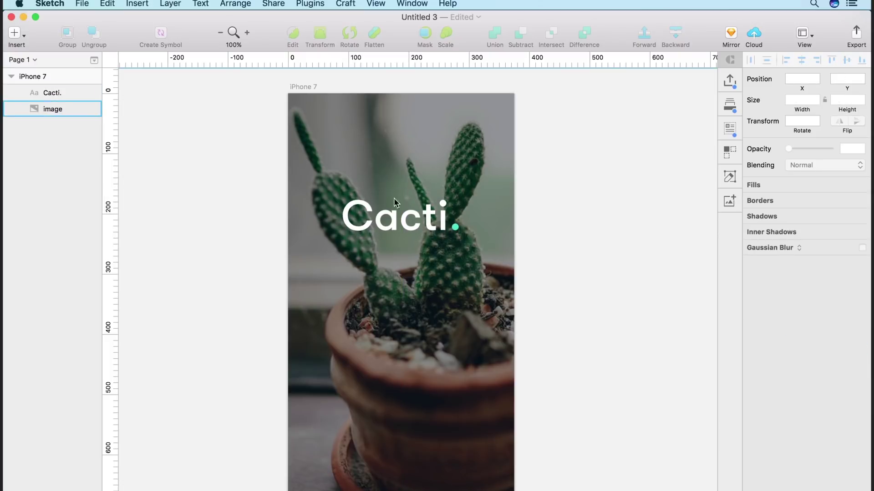
key("Escape")
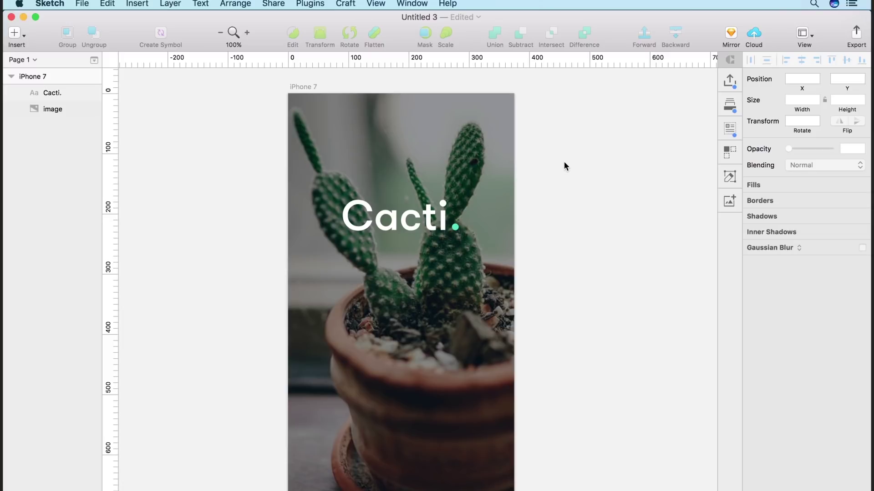
Draw a full-width rectangle of about 375 by 68 along the bottom edge of the artboard.
left_click(141, 4)
mouse_move(147, 40)
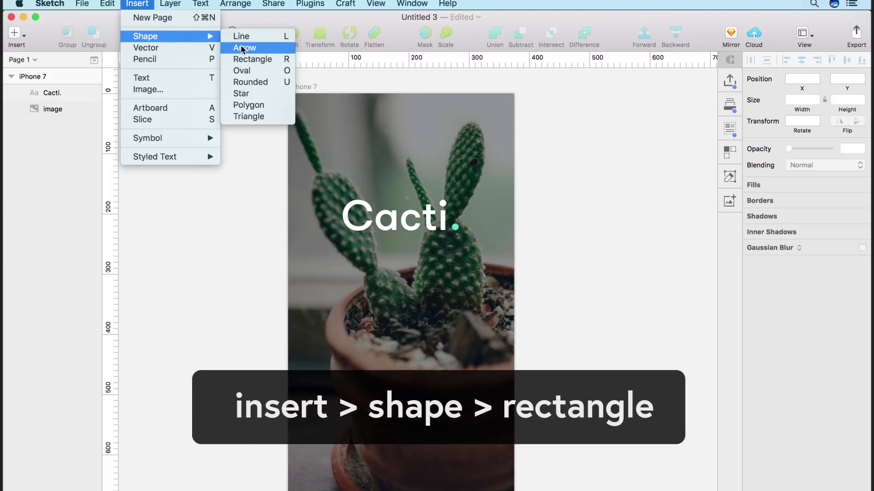
left_click(246, 59)
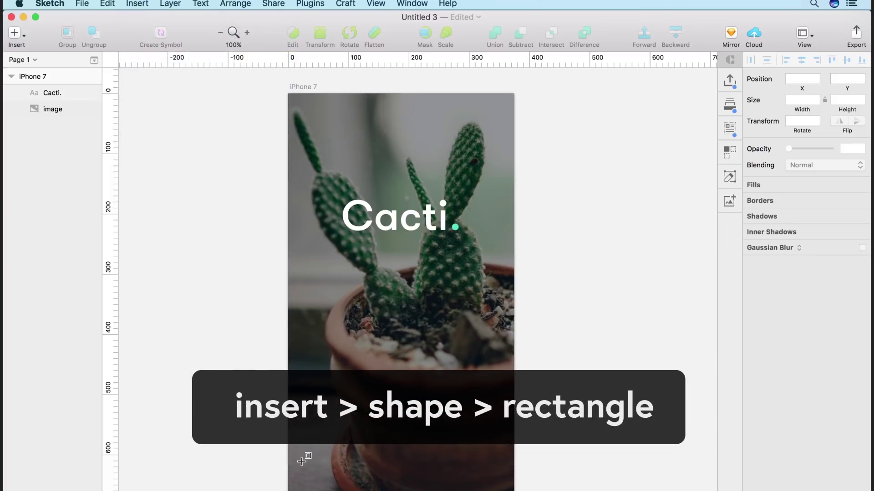
left_click_drag(289, 455, 514, 490)
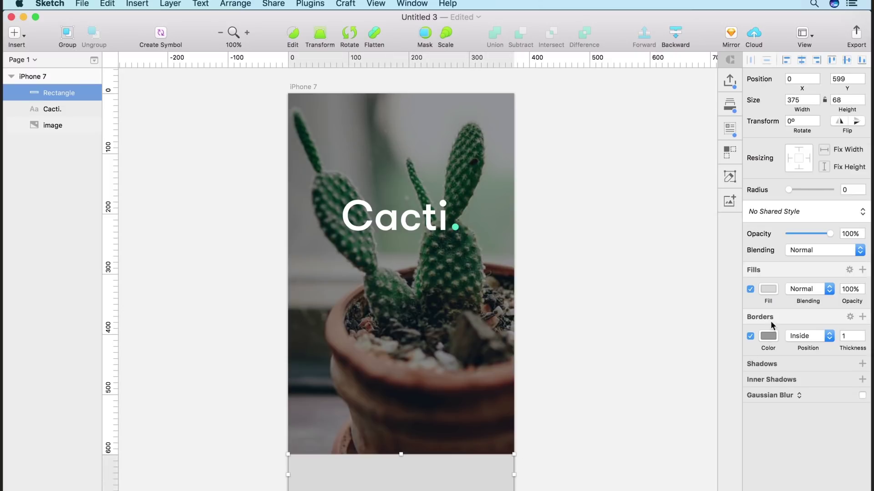
Remove the bottom rectangle's border and set its fill to turquoise (50E3C2).
left_click(750, 336)
left_click(768, 289)
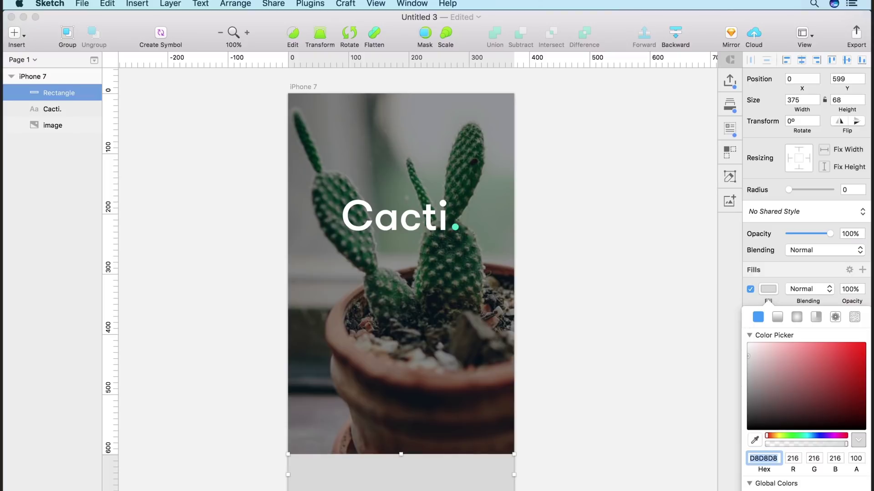
type("50E3C2")
key("Return")
left_click(611, 410)
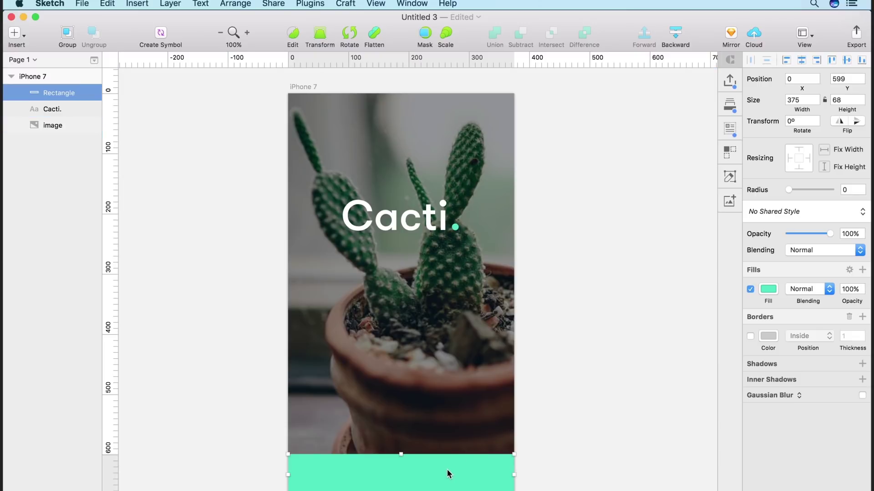
Set the turquoise rectangle's height to 65 and move it down flush with the artboard's bottom edge.
left_click(838, 100)
type("65")
key("Return")
left_click_drag(511, 468, 492, 472)
left_click(523, 473)
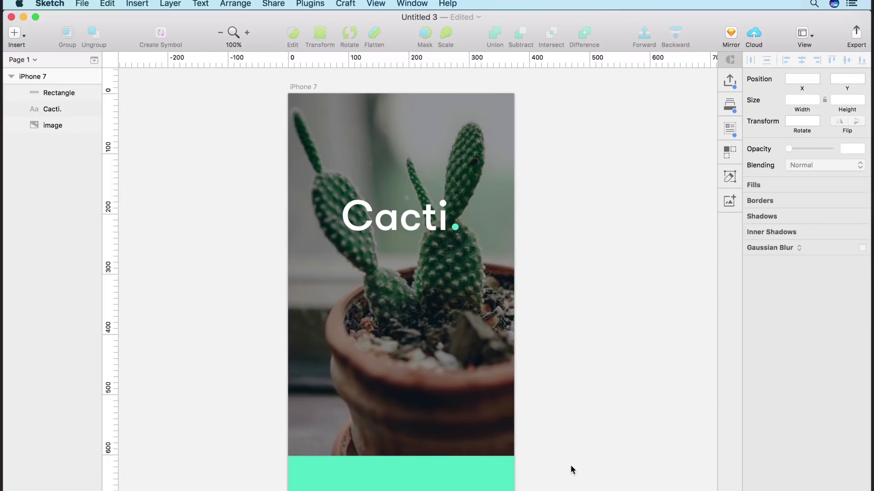
Insert a new text layer over the plant pot on the artboard and set its font size to 18.
scroll(568, 468, "down", 4)
scroll(589, 359, "down", 2)
scroll(583, 364, "up", 3)
scroll(583, 364, "right", 2)
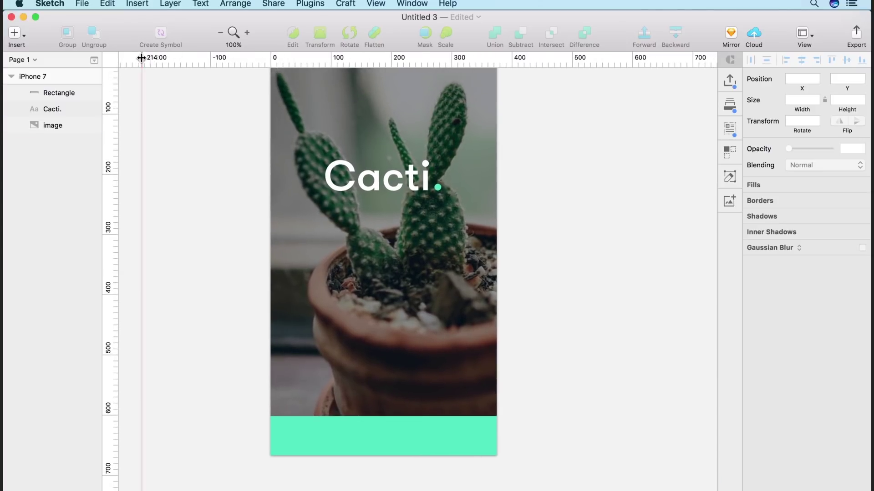
left_click(137, 4)
left_click(150, 81)
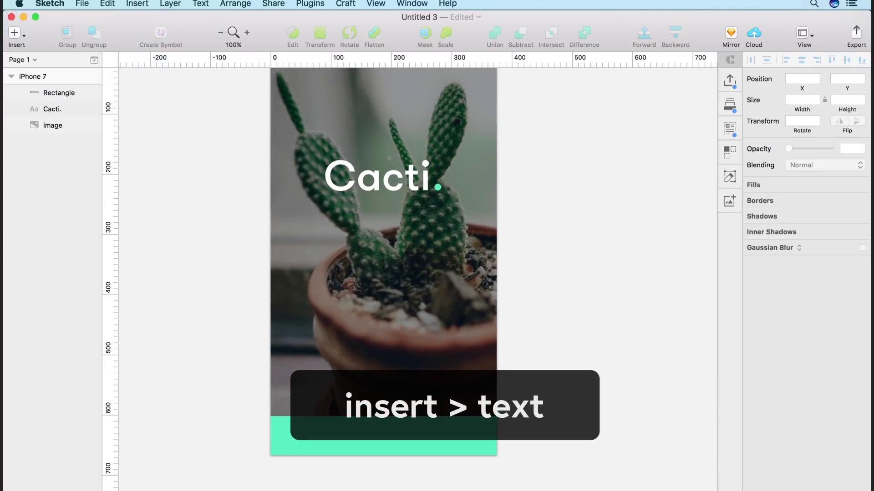
left_click(416, 293)
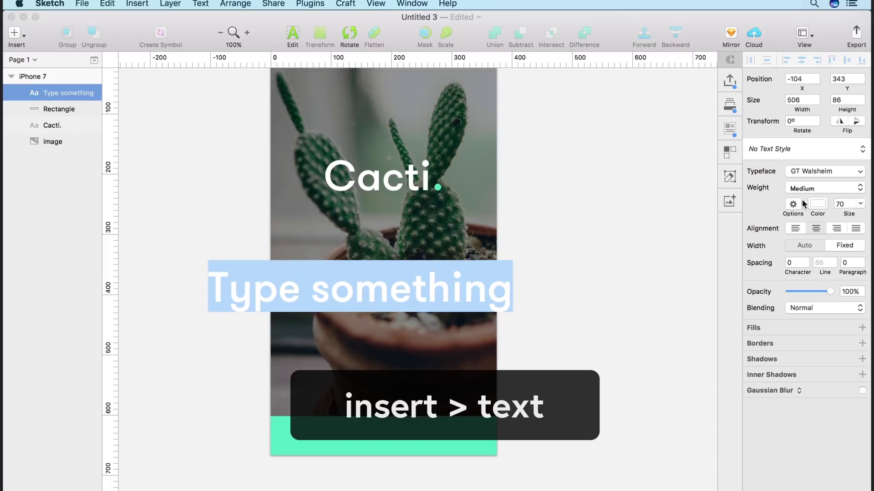
left_click(843, 203)
type("18")
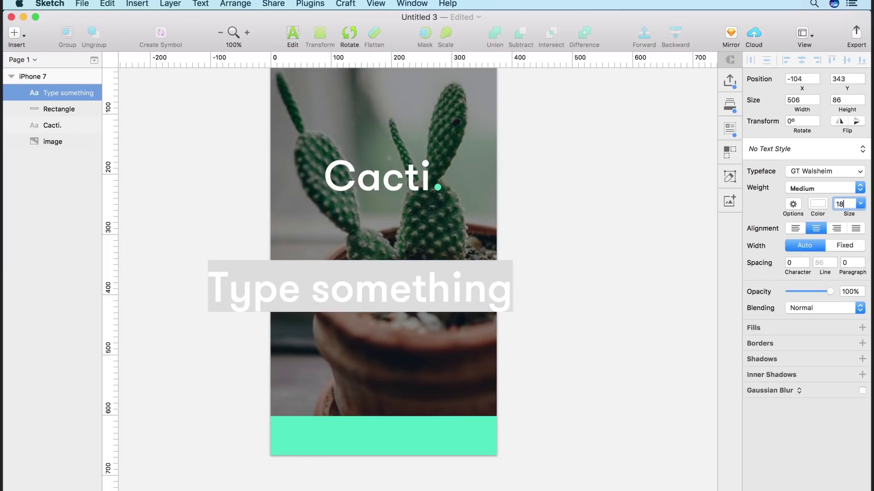
key("Return")
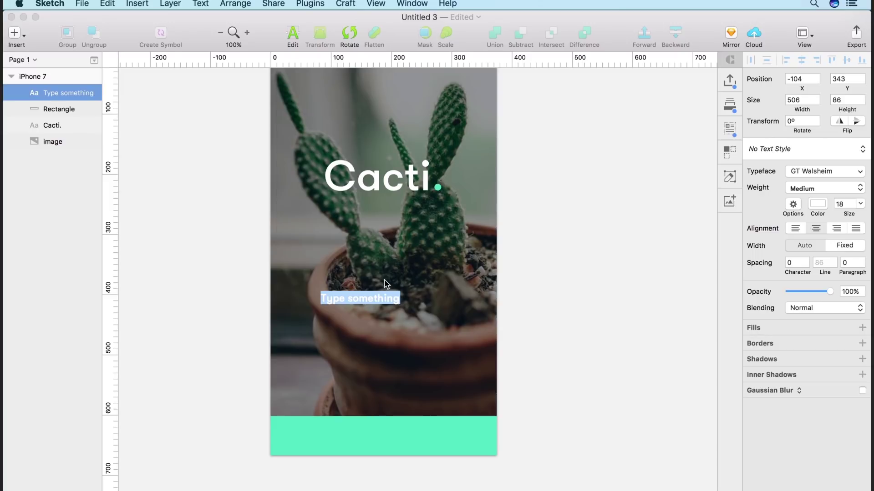
Enter "Get Started" as the new text and move it to the middle of the turquoise bar, about X 139, Y 621.
type("Get Started")
key("Escape")
left_click_drag(370, 301, 394, 432)
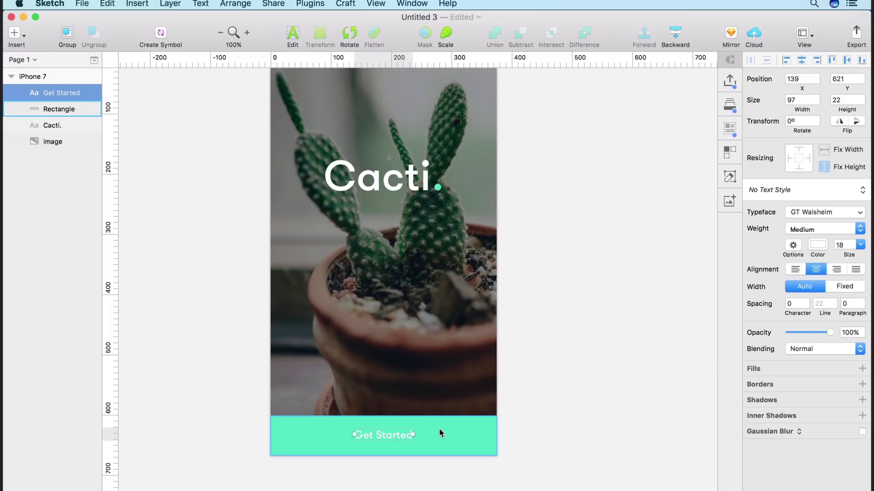
Group the "Get Started" text with the turquoise rectangle behind it.
scroll(560, 435, "down", 1)
left_click(456, 418, "shift")
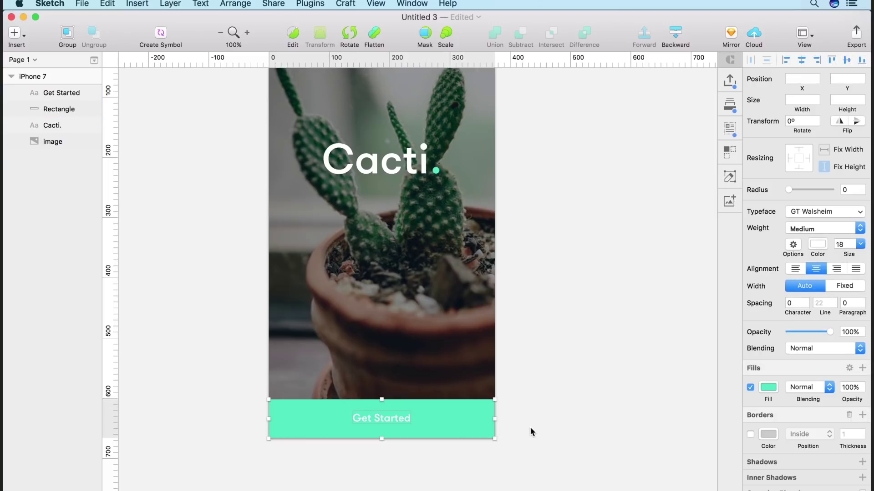
left_click(389, 419)
left_click(431, 422, "shift")
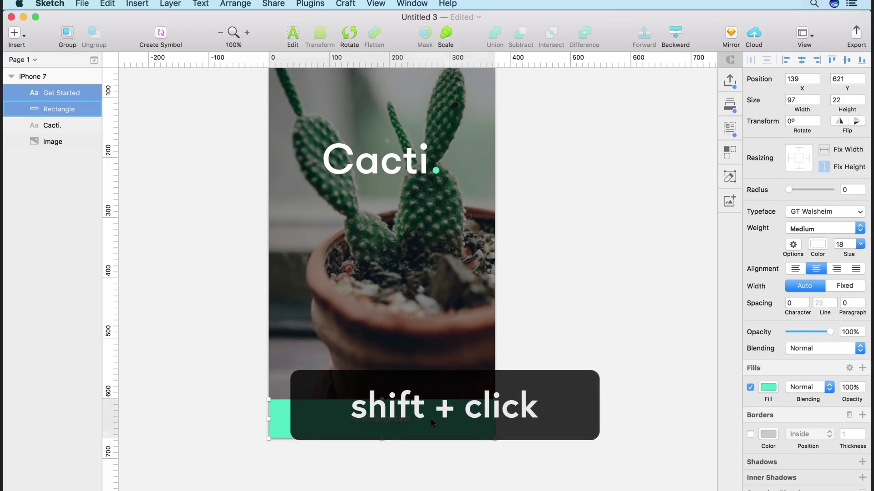
right_click(57, 105)
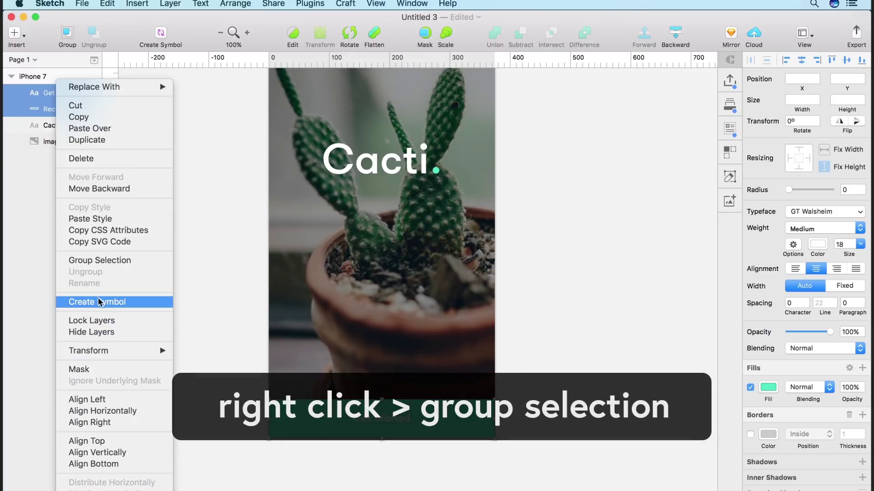
left_click(91, 260)
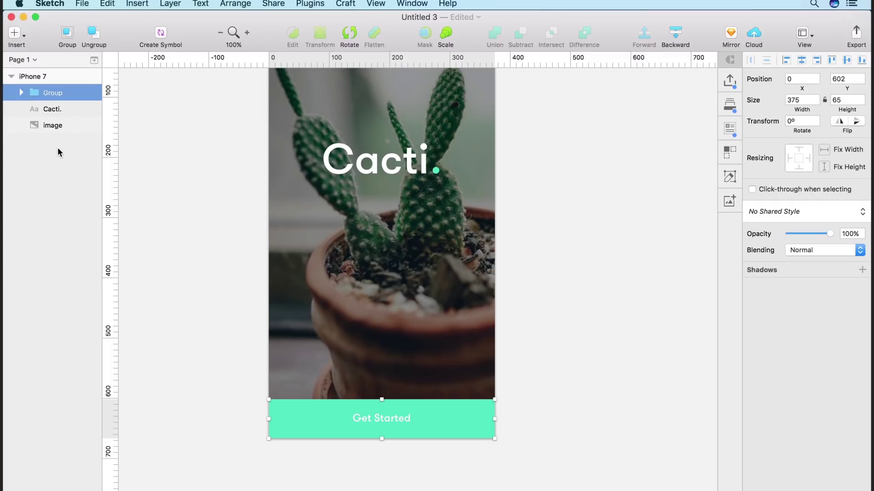
Rename the new button group as btn_get_started.
double_click(53, 94)
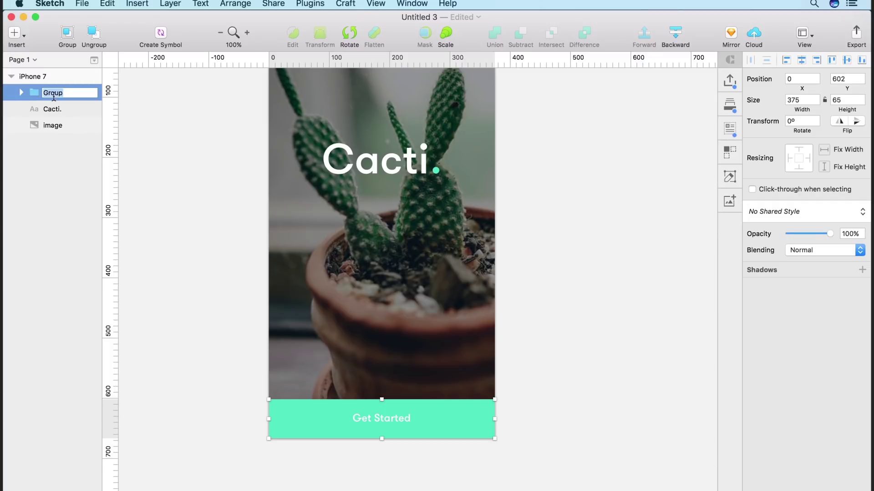
type("btn_get_started")
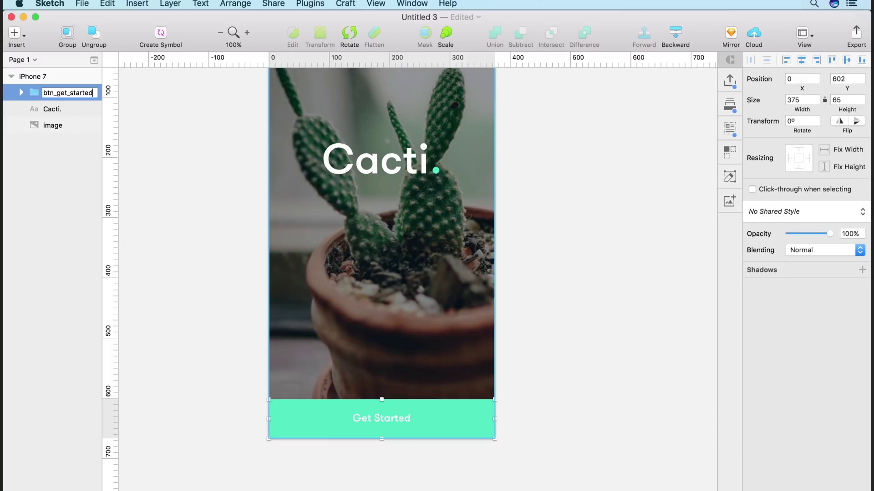
key("Return")
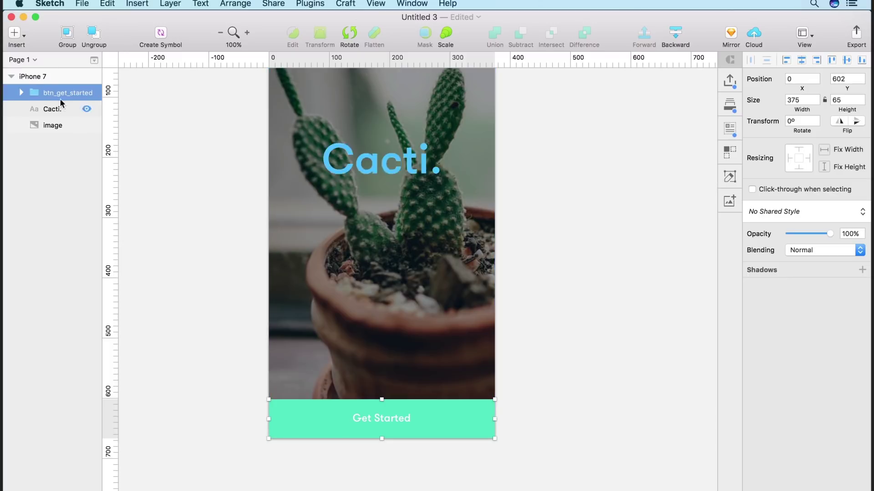
Try moving the btn_get_started group up over the plant pot and back to the artboard's bottom edge.
left_click_drag(439, 417, 351, 327)
left_click_drag(458, 318, 304, 411)
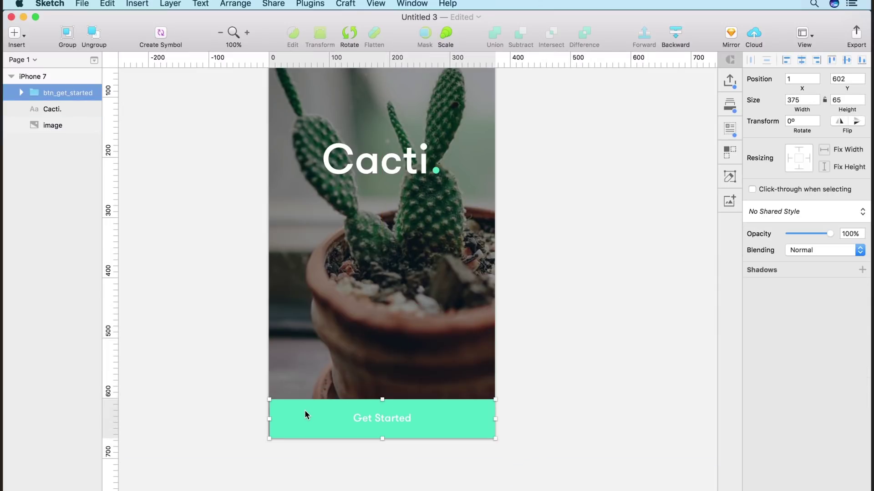
left_click(566, 300)
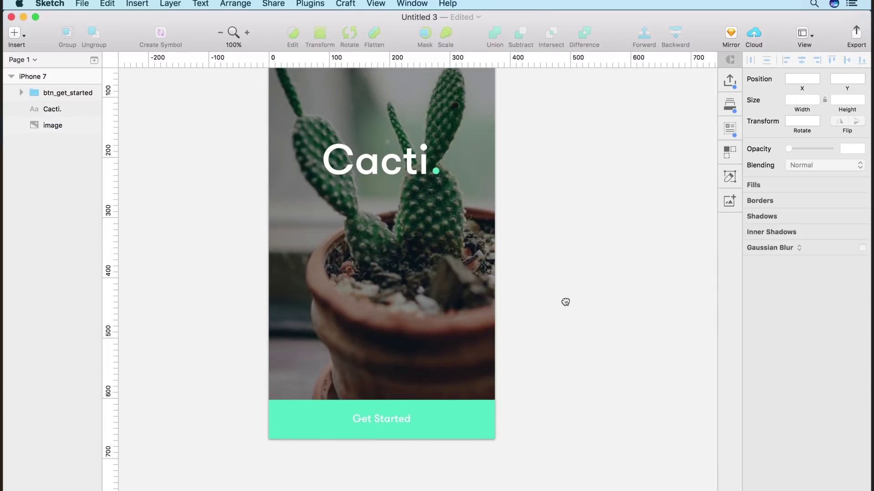
Move the "Cacti." title down on the artboard to about Y 191.
scroll(565, 300, "up", 5)
left_click(415, 227)
left_click_drag(415, 228, 416, 249)
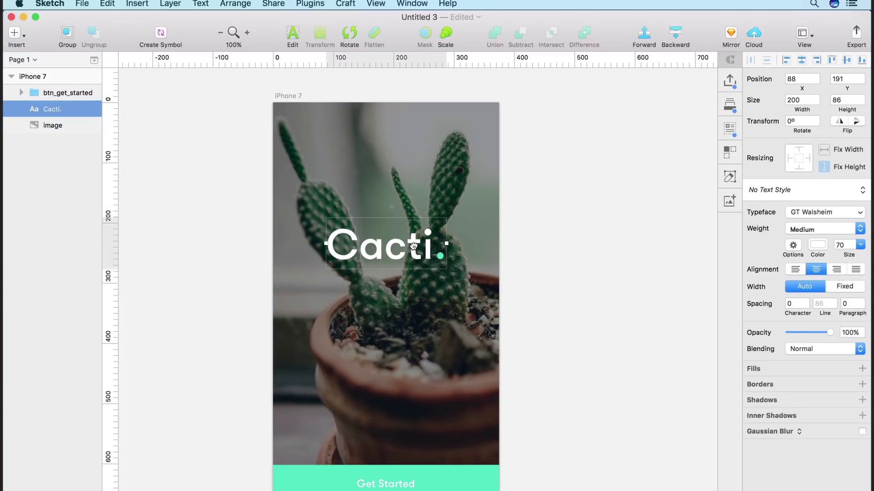
left_click(631, 265)
scroll(610, 261, "down", 2)
scroll(610, 261, "right", 2)
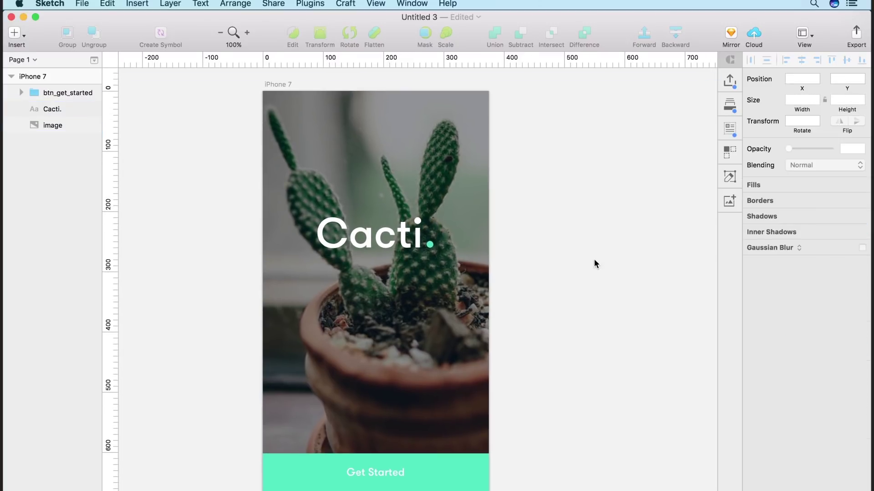
Copy the button's "Get Started" text outside its group and place the copy below the "Cacti." title at about Y 300.
double_click(402, 475)
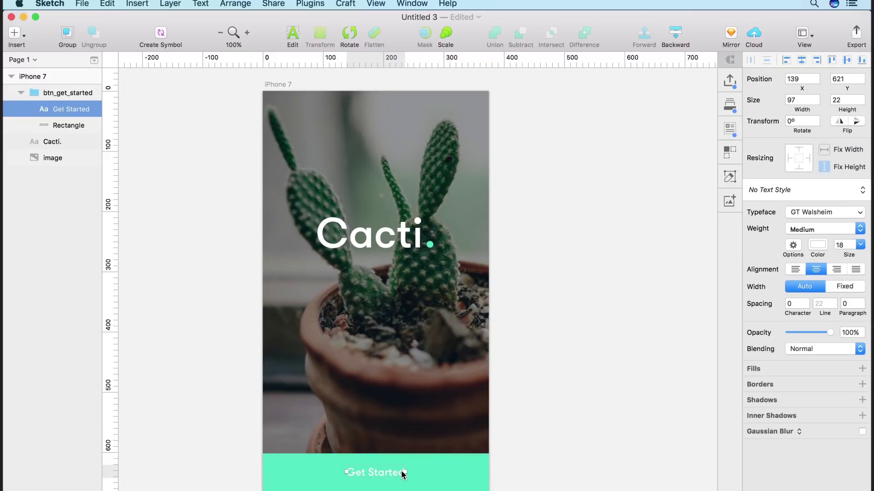
left_click(228, 301)
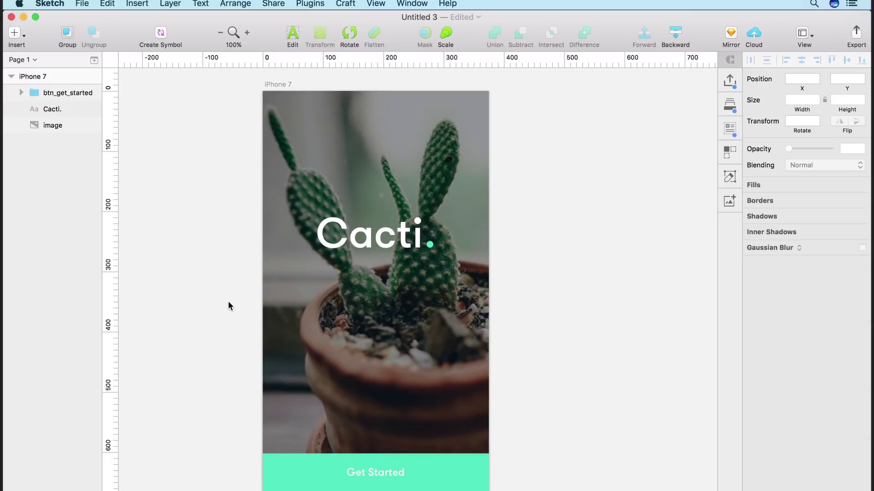
key("super+v")
left_click_drag(382, 471, 388, 282)
Replace the copied text with "Share cacti with your friends!" and place it just under the title at about X 66, Y 277.
double_click(387, 280)
left_click(387, 280)
triple_click(388, 279)
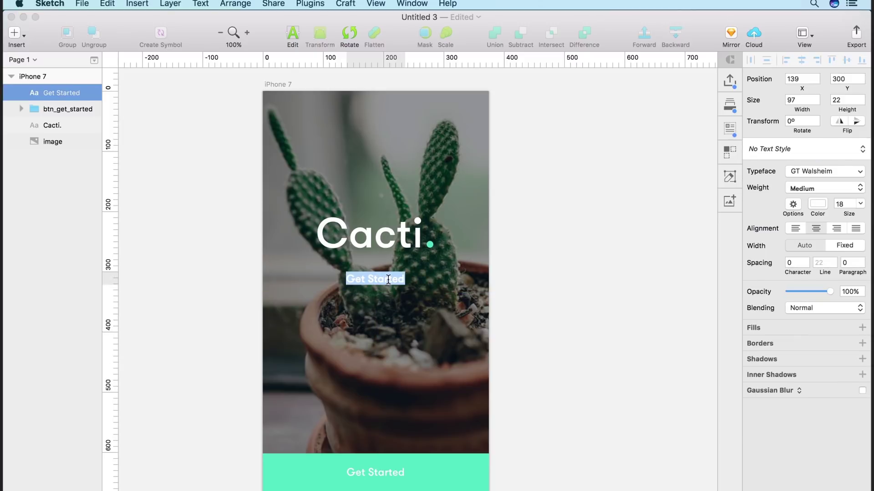
type("S")
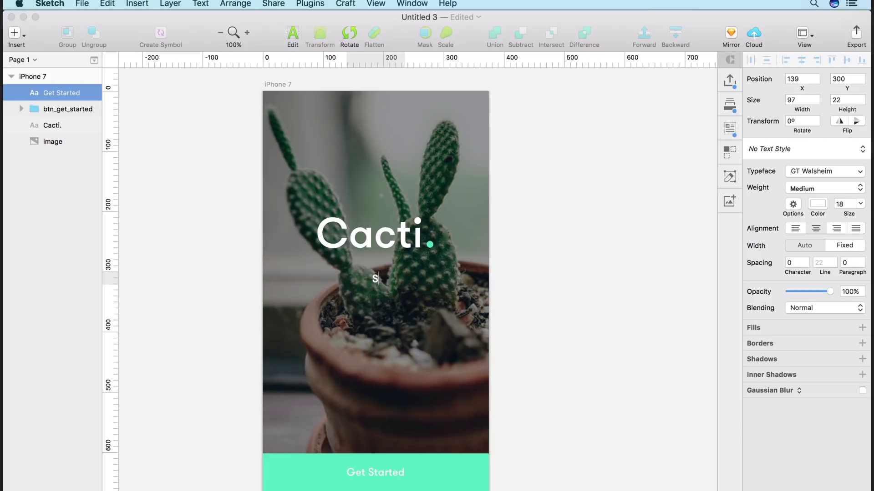
type("hare cacti with your friends")
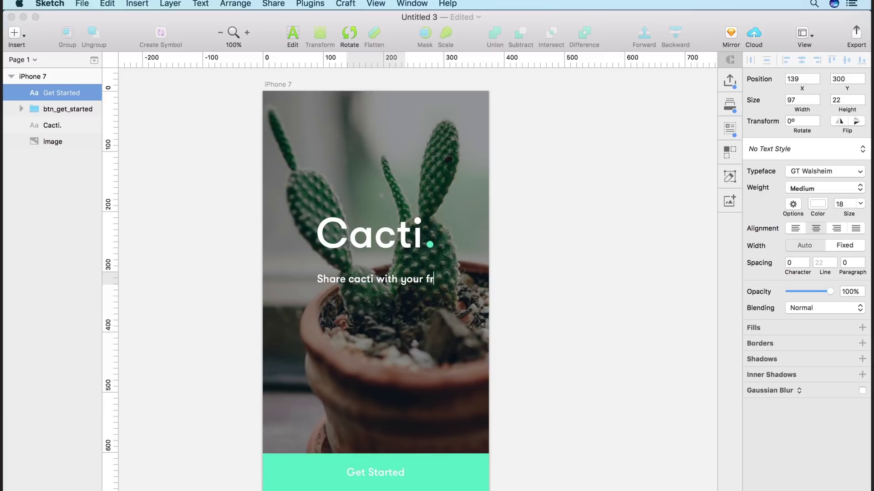
key("Escape")
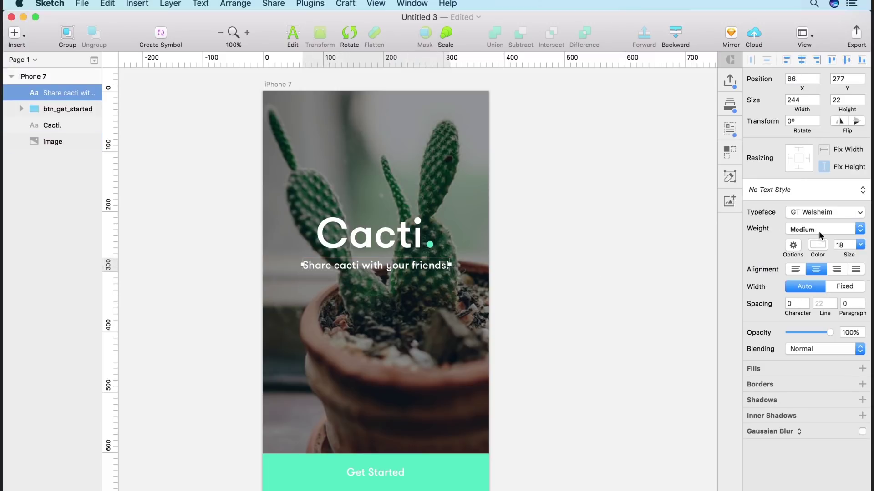
Try font size 16 on the tagline and return it to 18.
left_click(845, 245)
type("16")
key("Return")
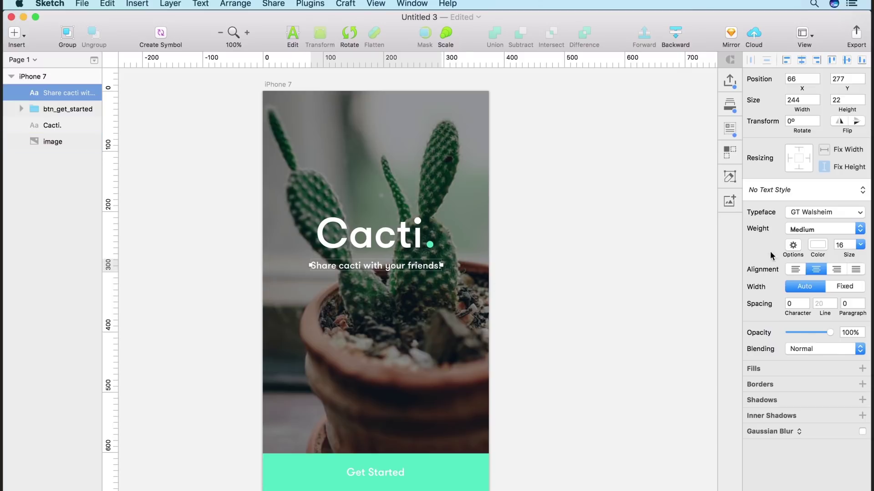
left_click(845, 245)
type("18")
key("Return")
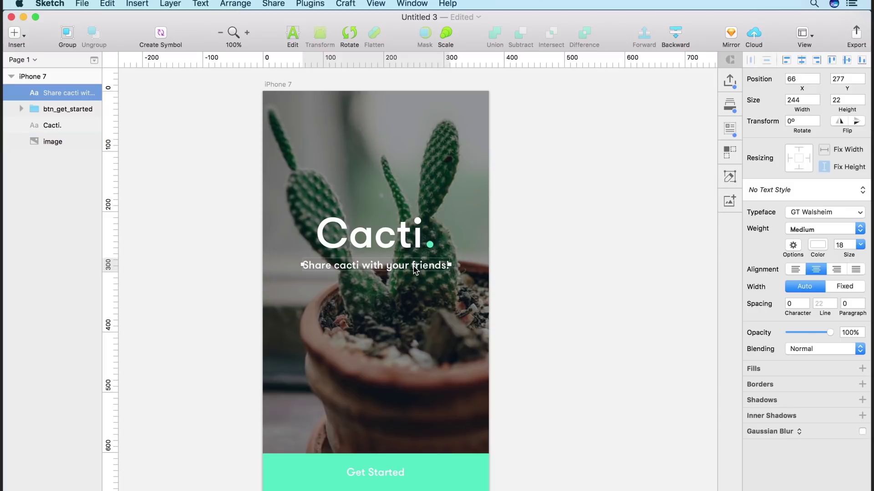
Move the "Cacti." title and its tagline down together, closer to the vertical middle of the artboard.
left_click(402, 241)
left_click(404, 267, "shift")
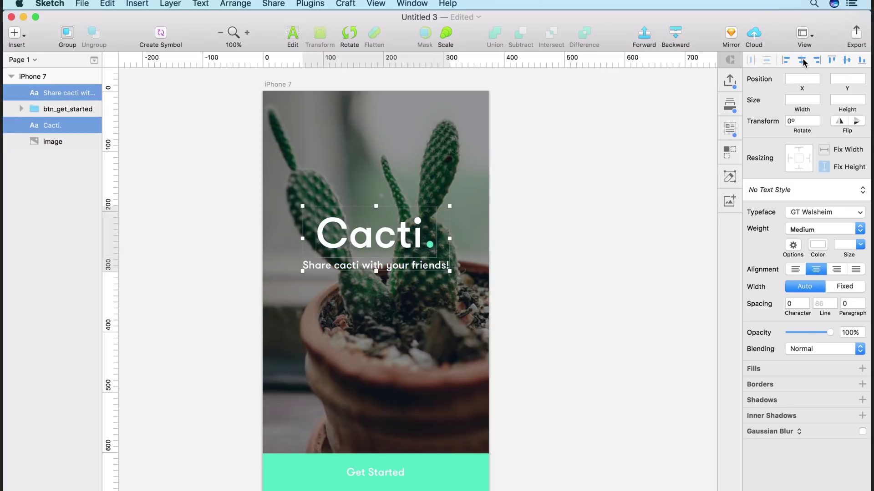
left_click_drag(419, 246, 419, 266)
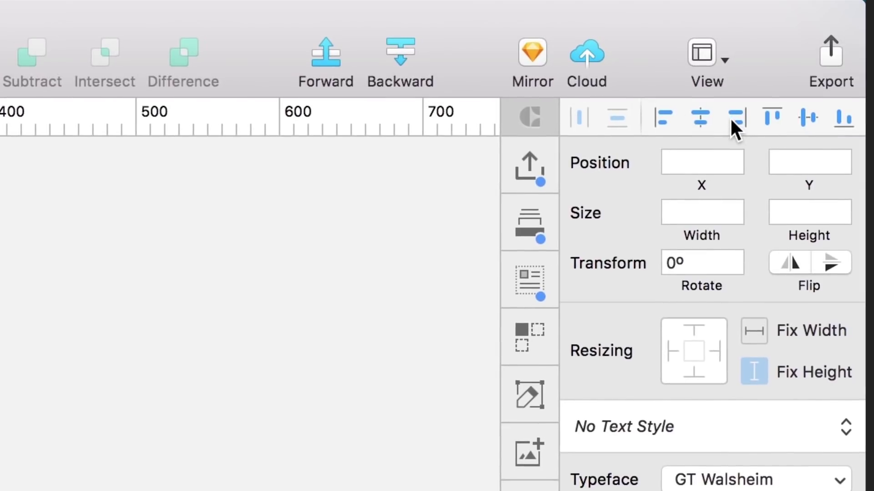
left_click(12, 437)
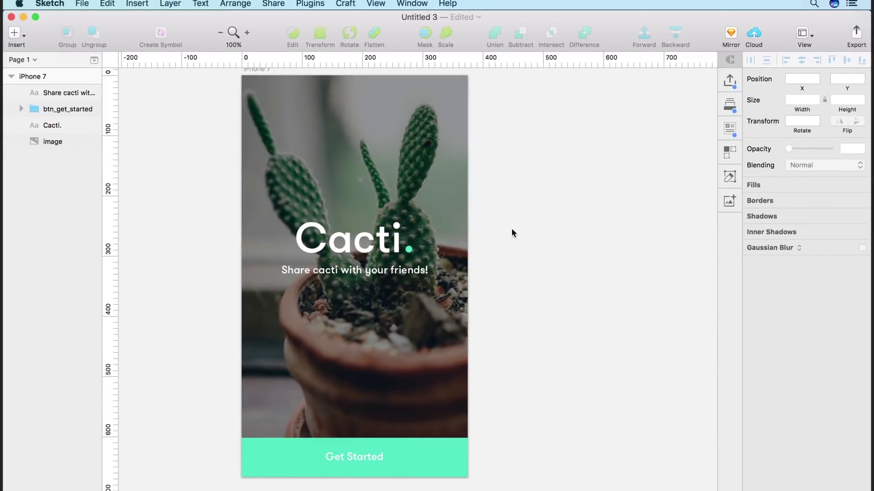
Change the button's "Get Started" text color to a dark green shade of the turquoise, 2E7E6C.
scroll(511, 232, "right", 3)
scroll(512, 223, "up", 1)
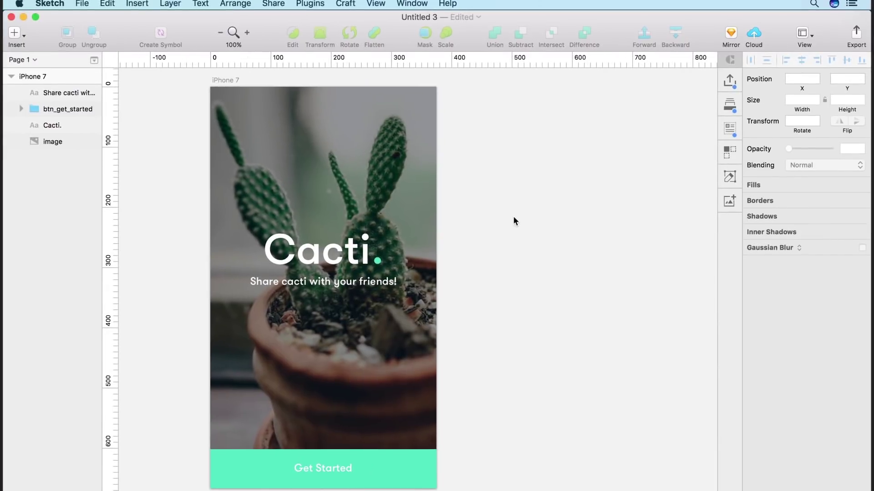
scroll(528, 210, "right", 3)
scroll(528, 209, "down", 1)
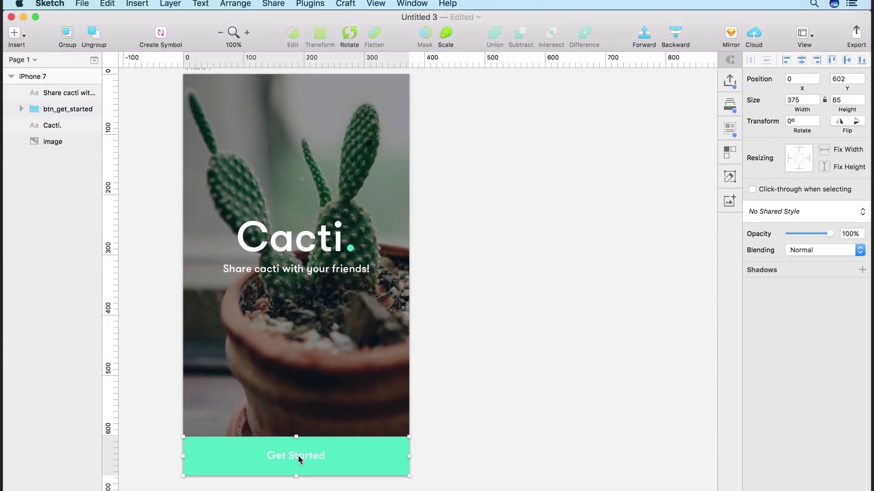
double_click(299, 455)
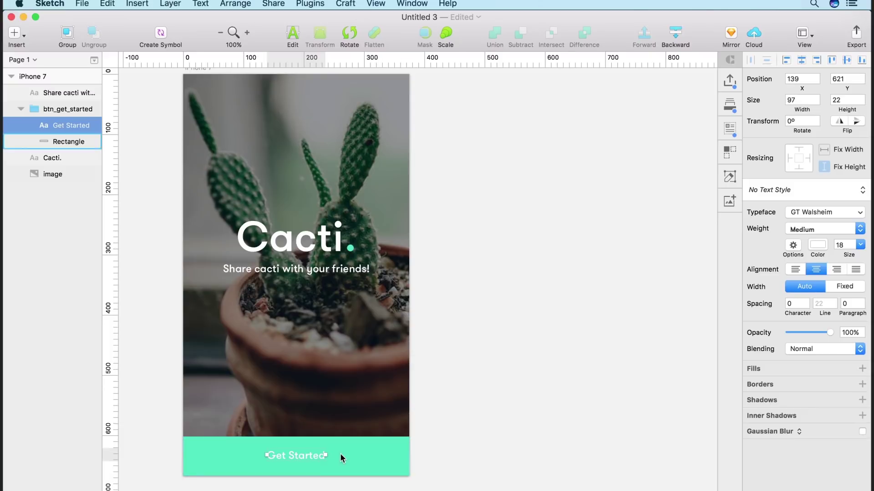
left_click(817, 246)
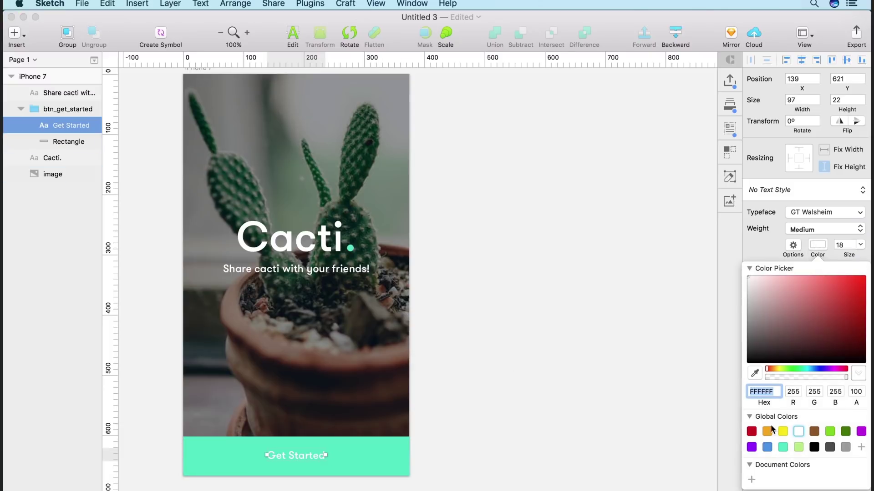
left_click(782, 447)
left_click_drag(822, 288, 822, 319)
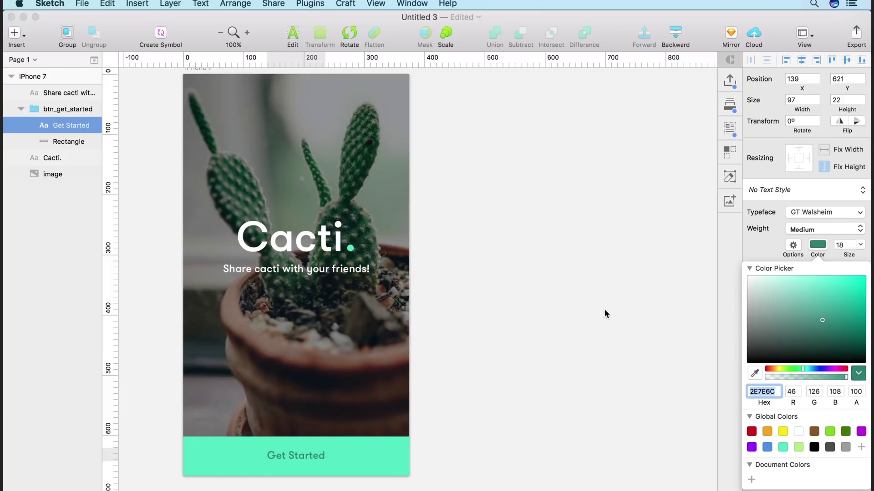
key("Escape")
scroll(348, 456, "down", 2)
scroll(349, 456, "left", 2)
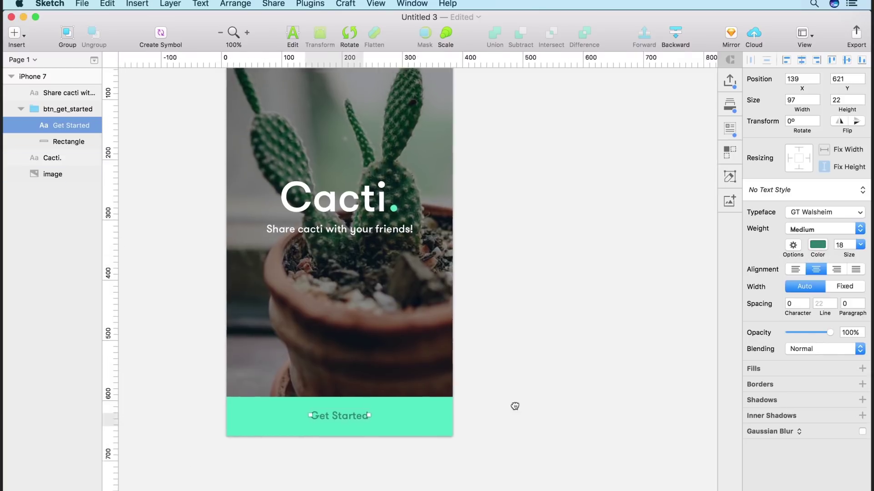
left_click(513, 406)
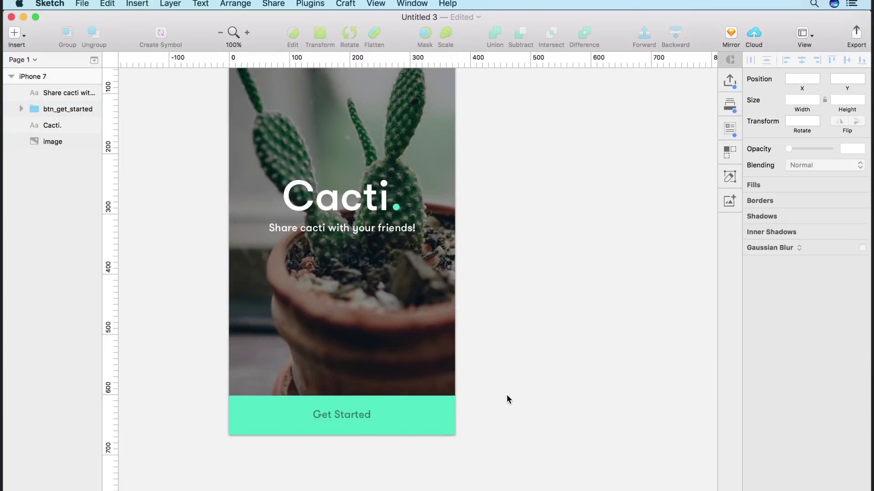
Rename the iPhone 7 artboard as Splash.
left_click_drag(509, 380, 440, 432)
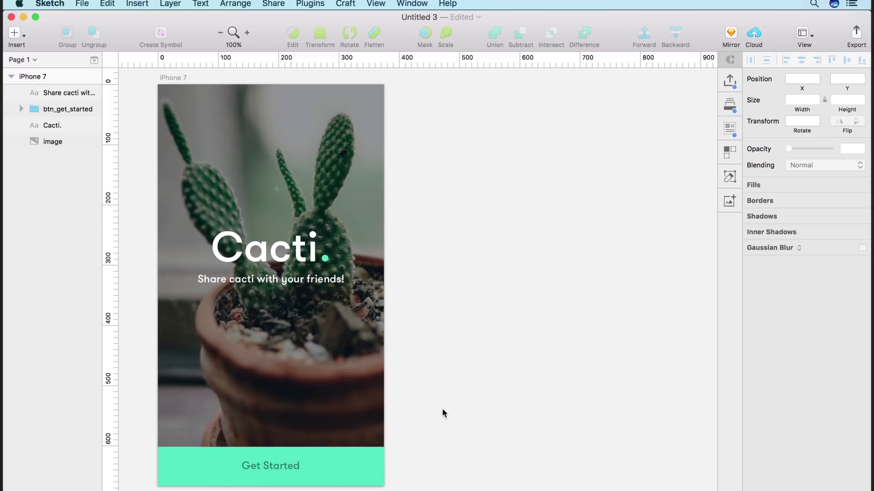
left_click(164, 80)
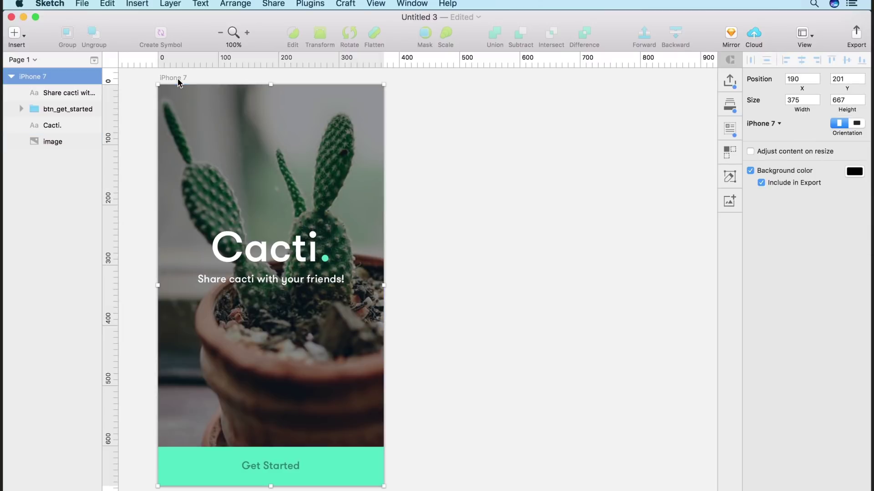
double_click(38, 79)
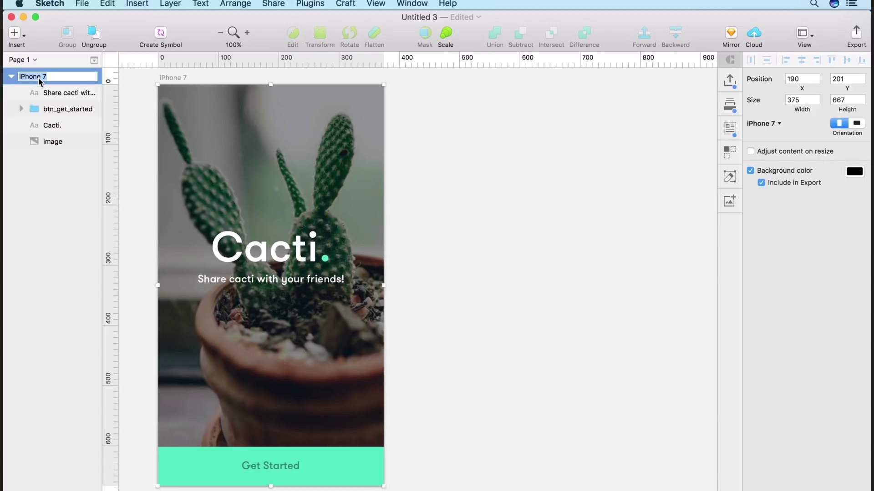
type("Splash")
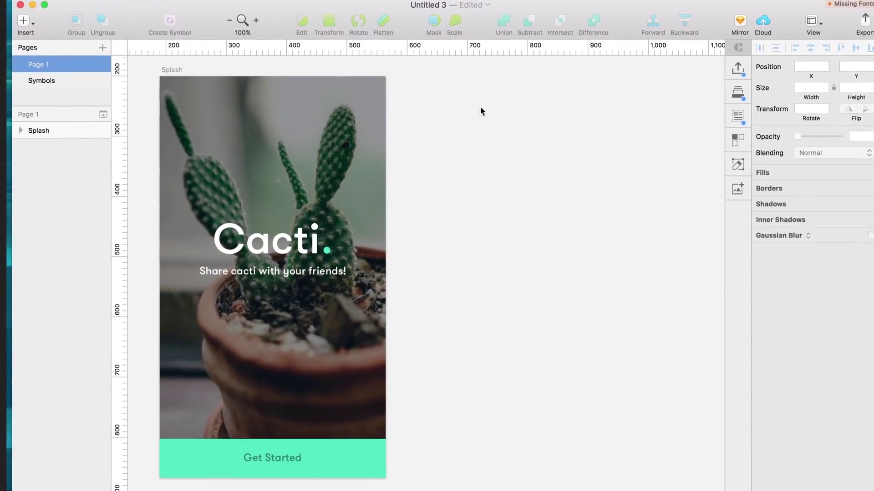
Duplicate the Splash artboard and place the copy to its right at X 615, Y 201.
left_click(160, 99)
left_click_drag(170, 68, 429, 71)
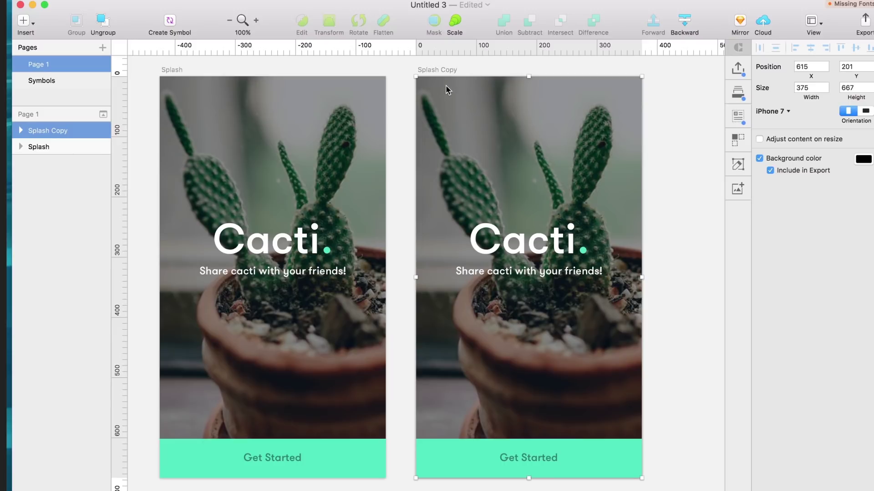
scroll(574, 141, "right", 5)
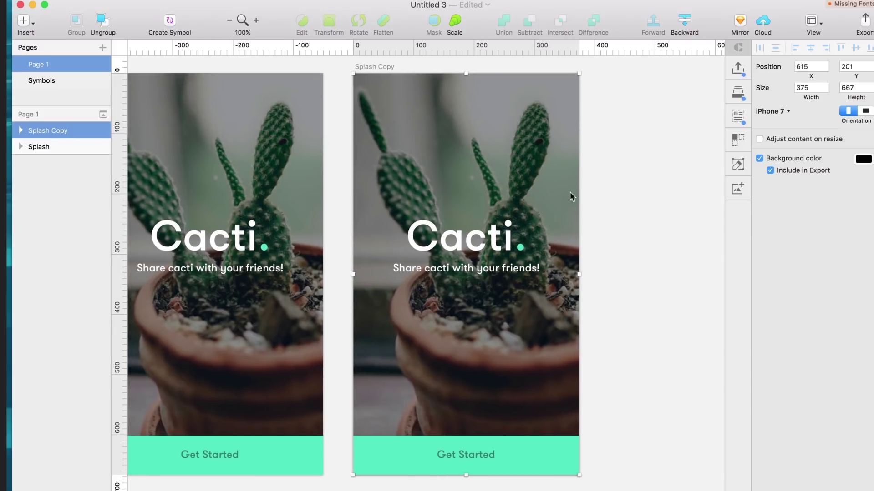
Delete all contents of the Splash Copy artboard: the image, the "Cacti." title, the tagline and the Get Started button.
left_click(639, 209)
scroll(637, 213, "right", 2)
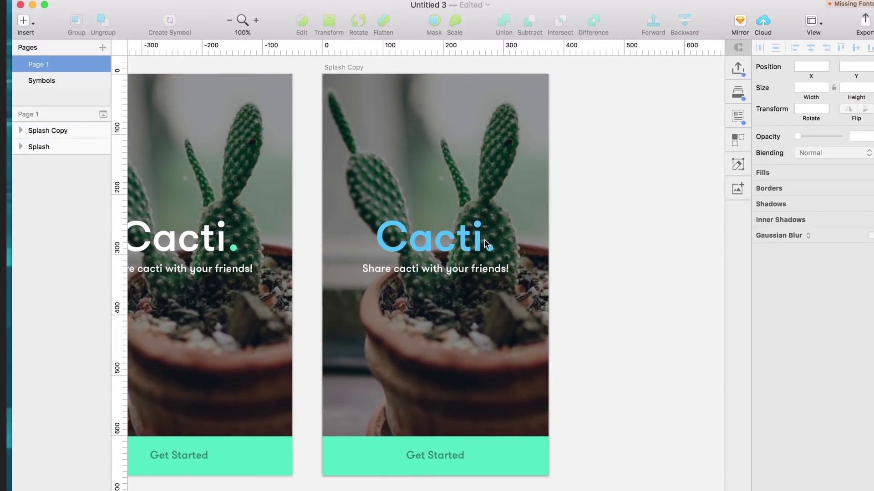
left_click_drag(590, 157, 364, 457)
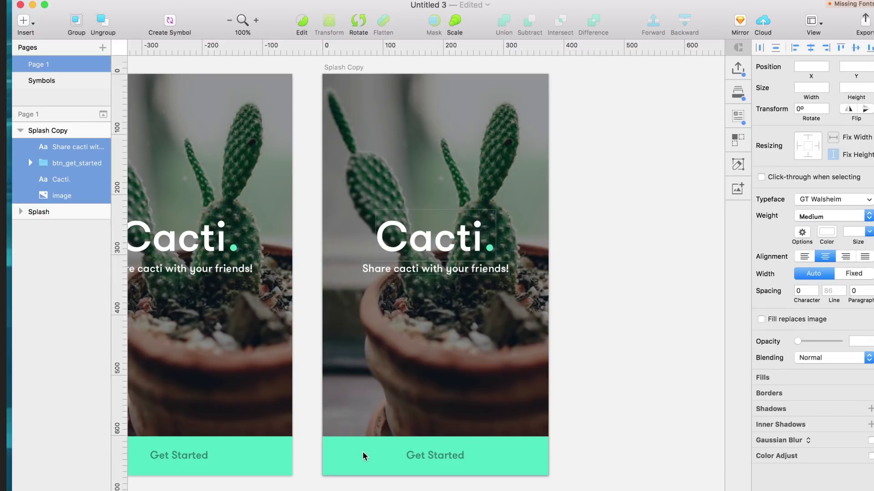
key("Delete")
Set the Splash Copy artboard's background color to light grey EEEEEE.
left_click(347, 68)
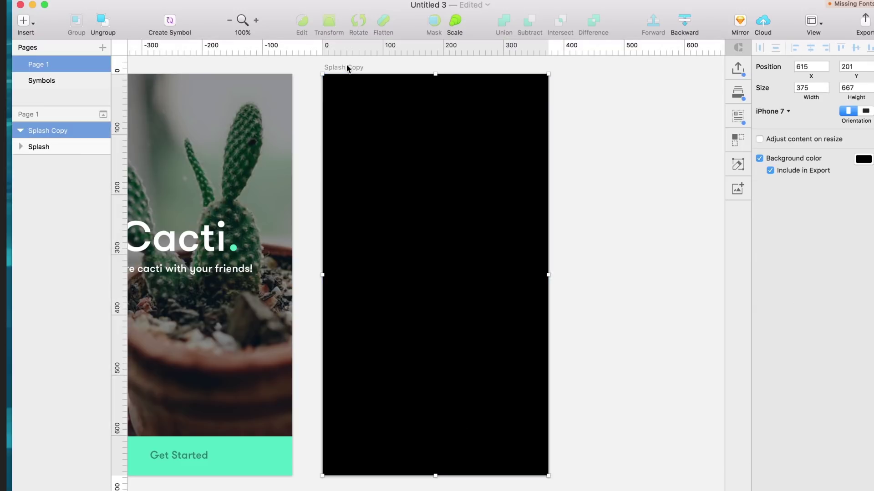
left_click(863, 159)
left_click_drag(765, 191, 751, 196)
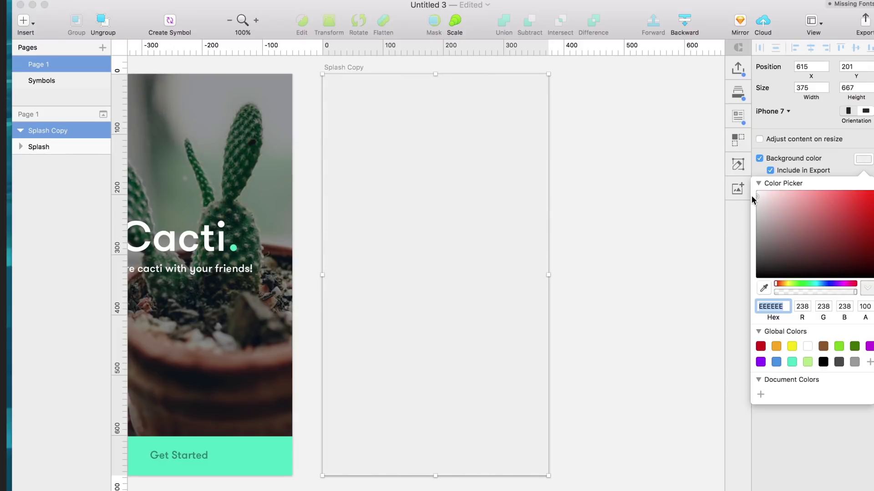
left_click(644, 173)
Copy the navigation bar with the back button from the iOS components document and place it at the top of the Splash Copy artboard.
scroll(640, 157, "up", 2)
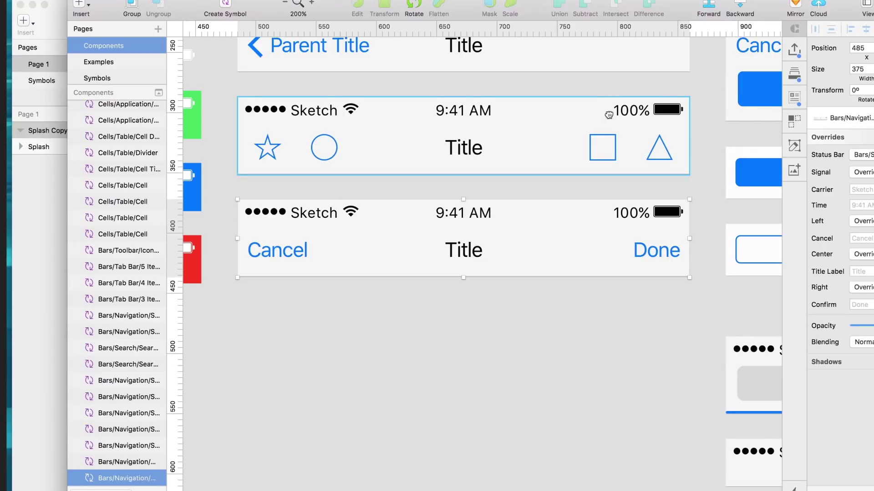
scroll(596, 184, "up", 5)
left_click(518, 123)
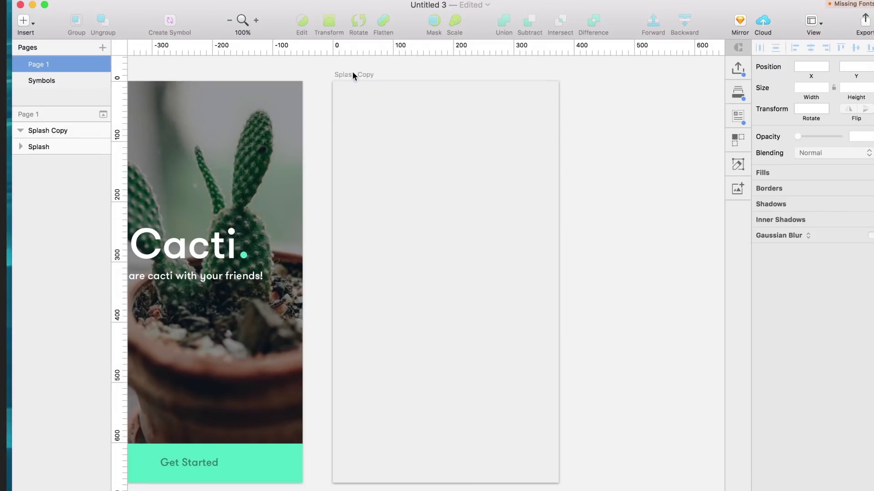
left_click(354, 75)
key("ctrl+v")
left_click_drag(480, 280, 477, 97)
In the navigation bar symbol, delete the back button, the center title and the Edit action, and return to the instance.
scroll(473, 109, "up", 3)
scroll(464, 131, "up", 5)
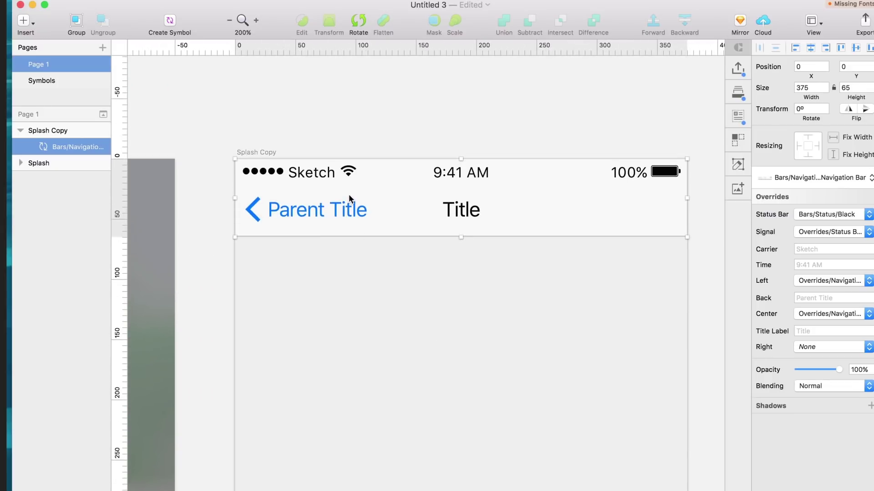
double_click(348, 206)
left_click(348, 209)
key("Delete")
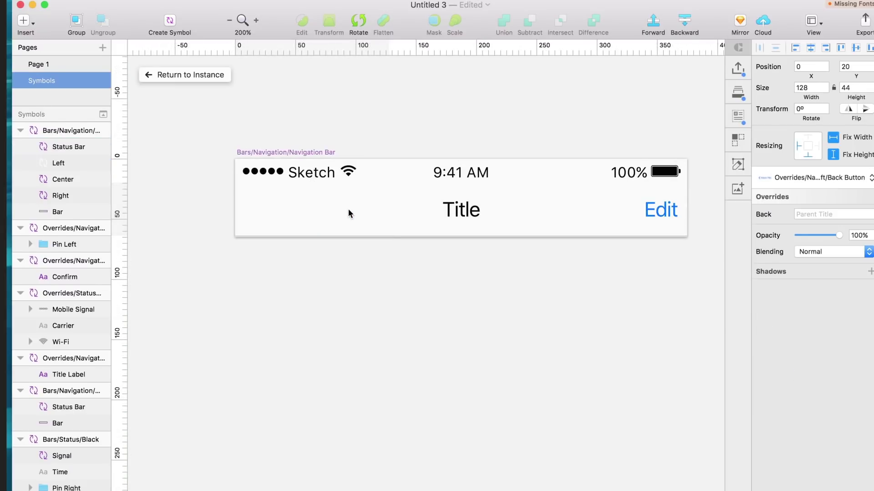
left_click(474, 214)
key("Delete")
left_click(641, 207)
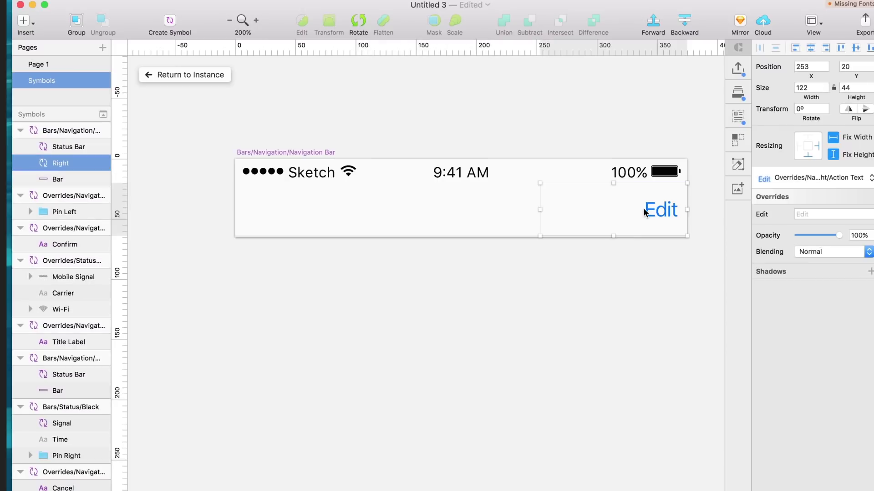
key("Delete")
left_click(323, 153)
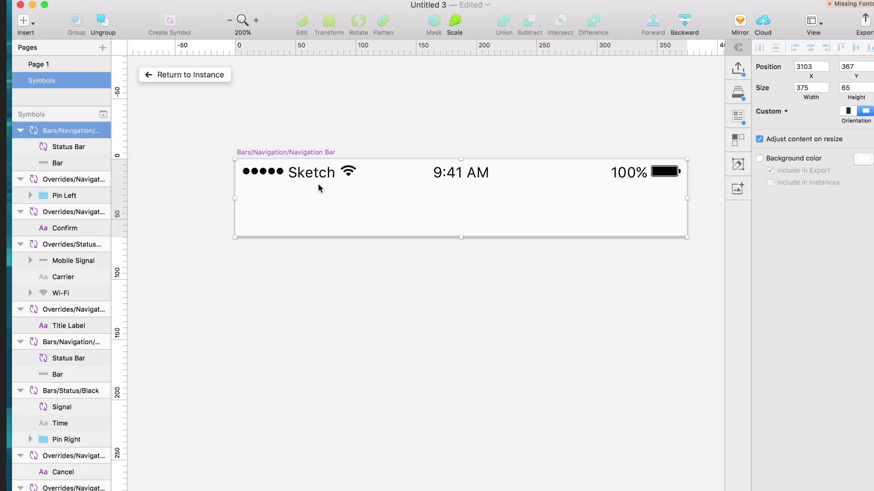
left_click(236, 110)
left_click(192, 75)
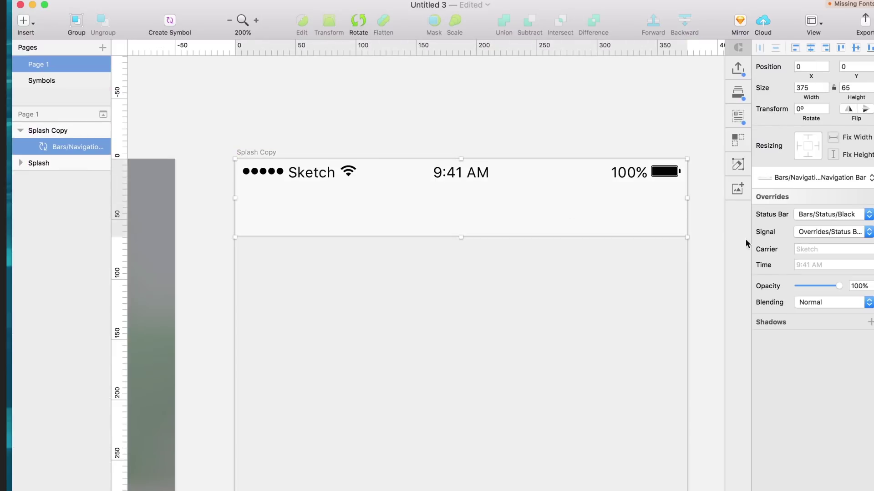
Override the status bar's carrier text with the designer's first name.
left_click(810, 249)
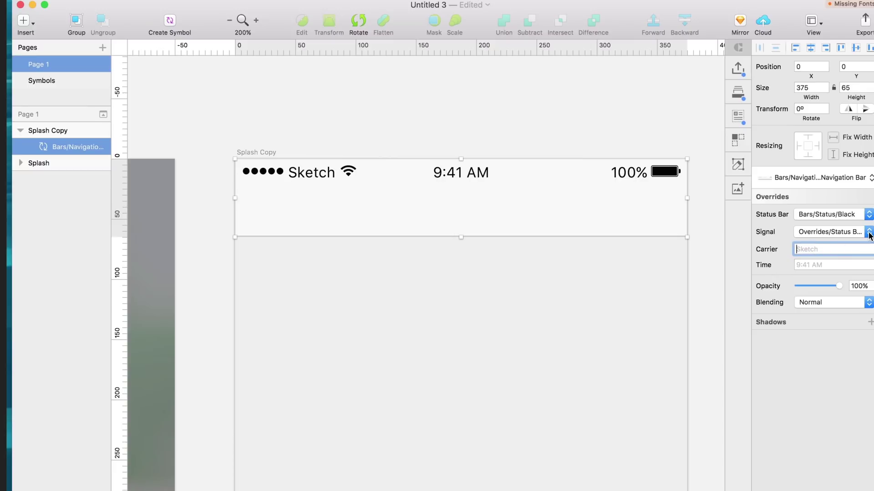
type("Cpdy")
key("Return")
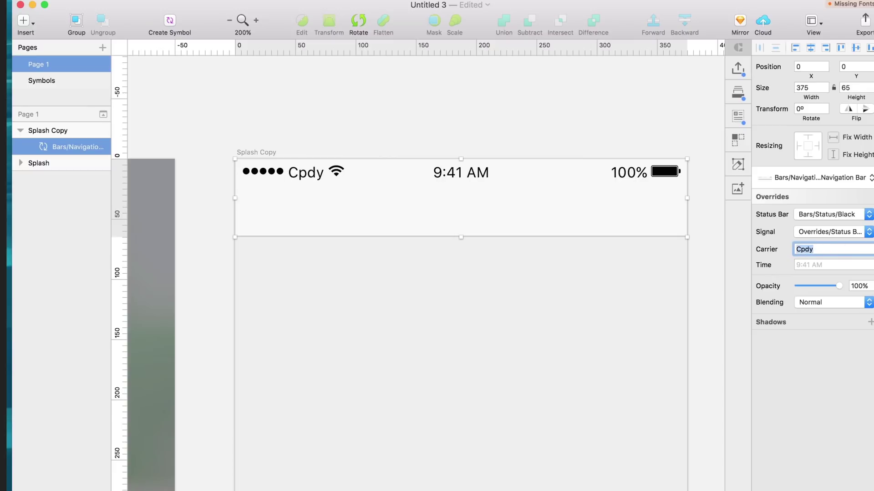
type("C")
key("Return")
left_click(526, 132)
In the navigation bar symbol, fill the Bar layer with the app's turquoise at 100% opacity, disable its shadow, and return to the instance.
double_click(539, 198)
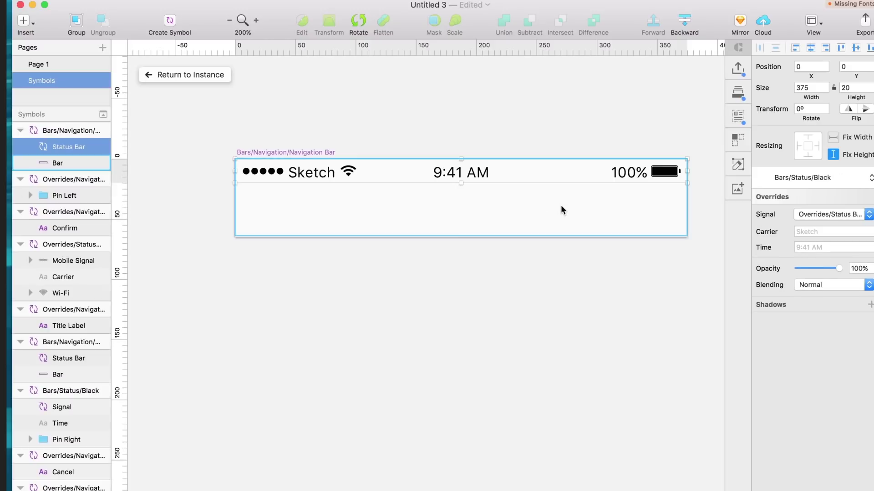
left_click(561, 209)
left_click(779, 340)
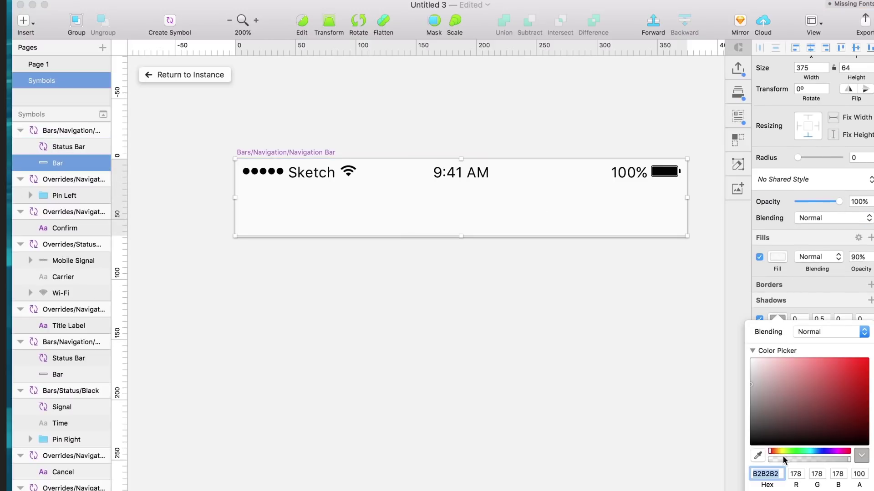
scroll(796, 386, "down", 3)
left_click(774, 451)
left_click(657, 260)
left_click(776, 278)
scroll(797, 476, "down", 2)
left_click(792, 480)
left_click(398, 73)
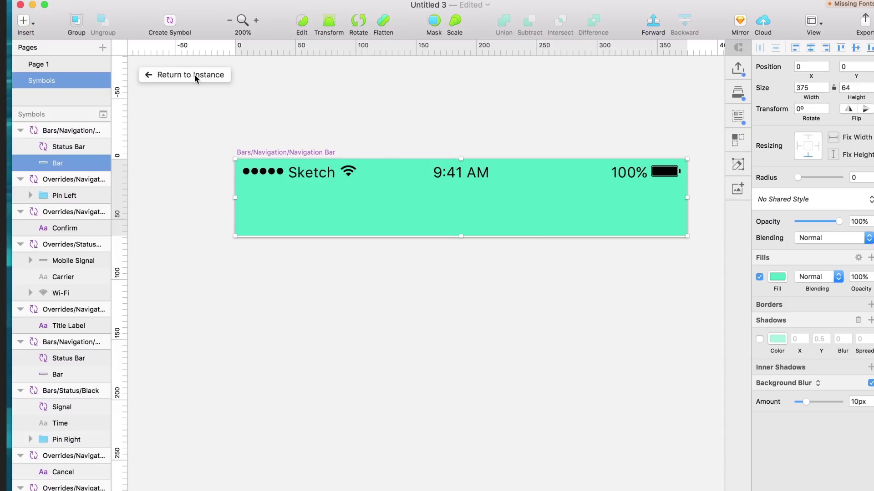
left_click(195, 75)
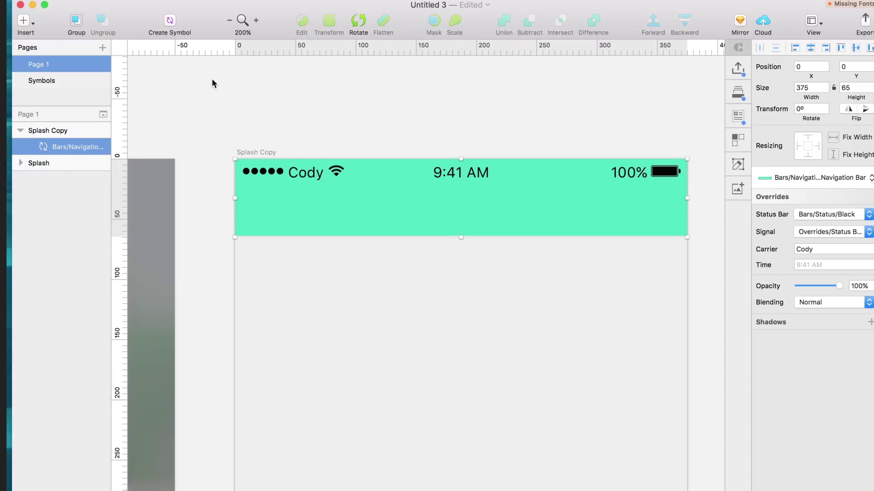
Copy the "Cacti." title from the Splash artboard into Splash Copy and move it up onto the navigation bar at X 88, Y 0.
key("super+0")
scroll(463, 104, "down", 5)
scroll(462, 103, "left", 4)
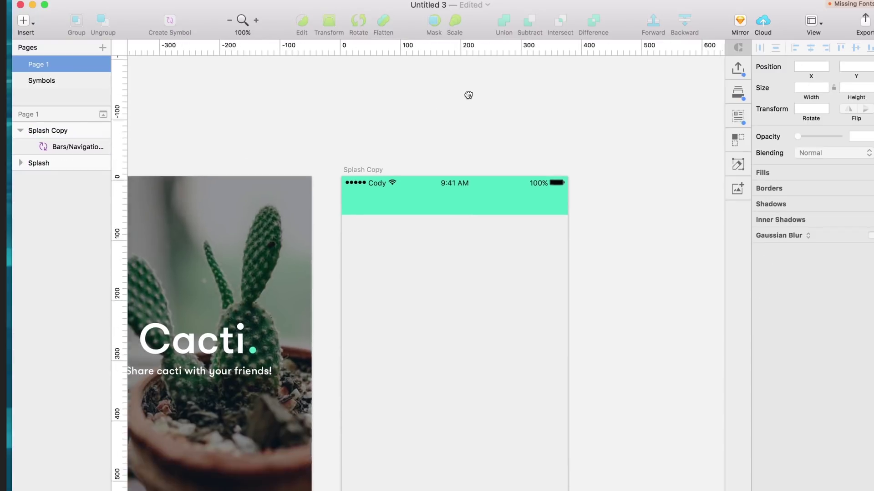
left_click(257, 313)
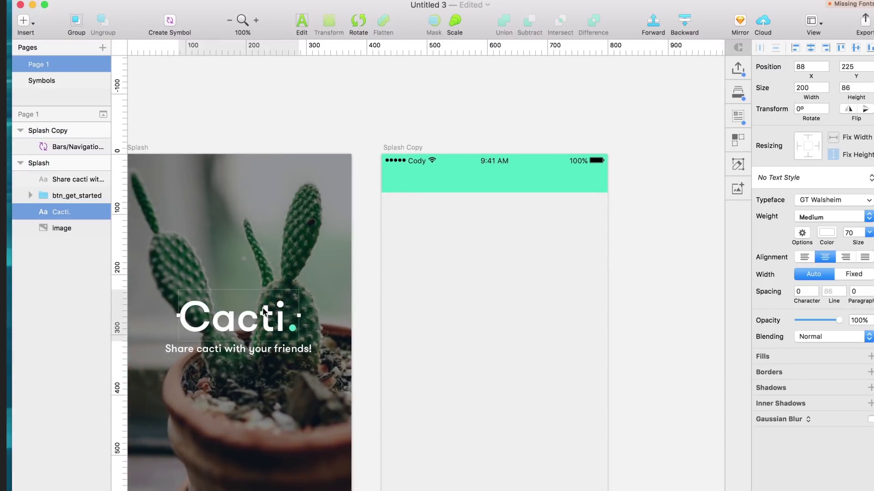
left_click(408, 148)
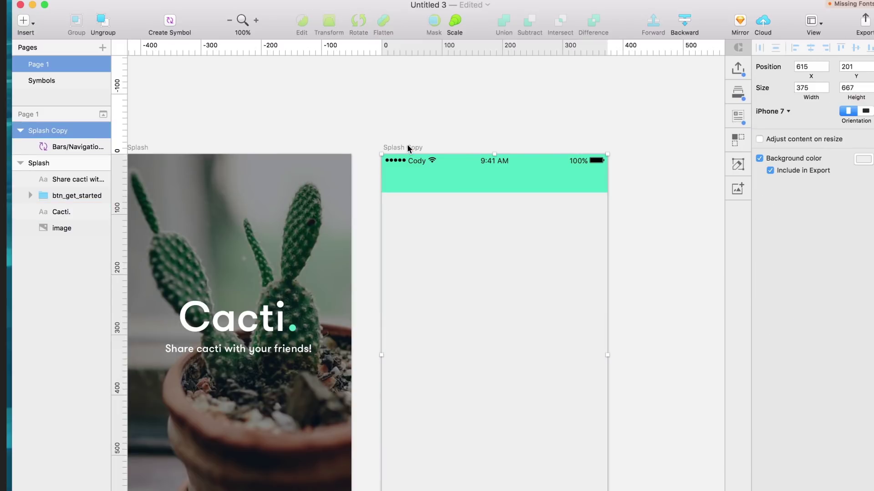
key("super+v")
left_click_drag(510, 311, 510, 188)
Set the pasted "Cacti." title's font size to 30 and move it up to X 145, Y 10.
left_click(850, 232)
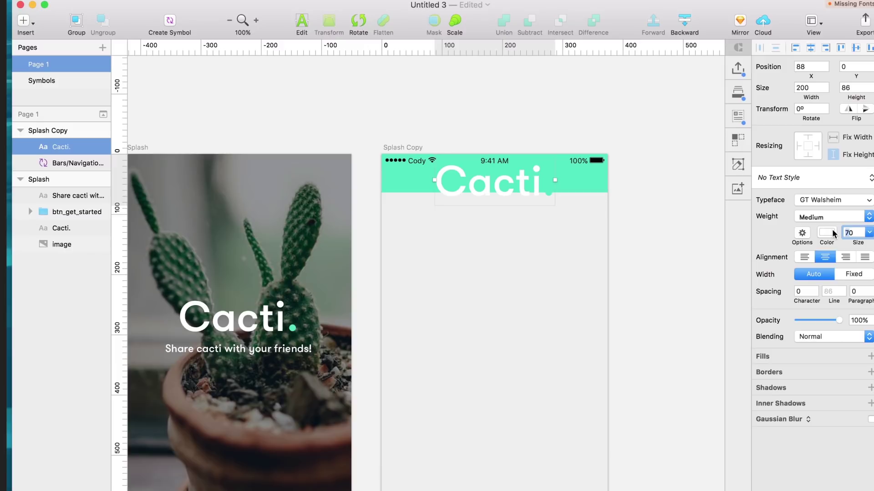
type("30")
key("Return")
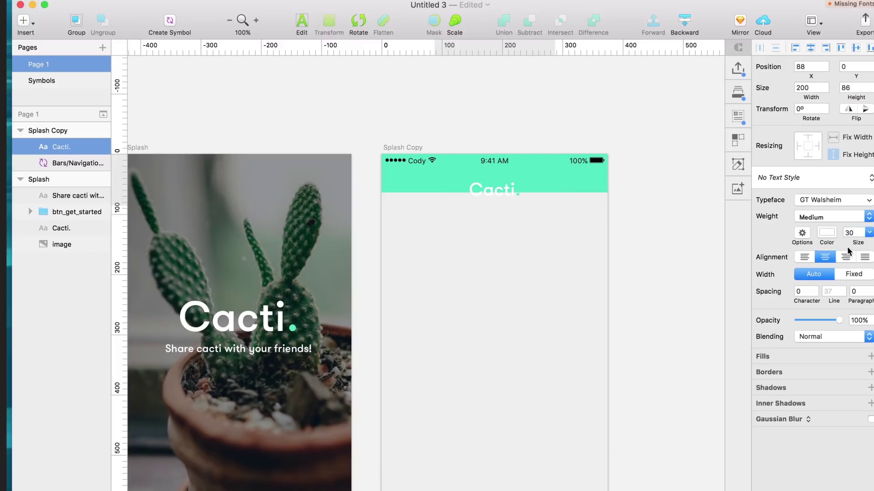
left_click_drag(500, 192, 502, 180)
Recolor the whole navigation bar title, including its period, to white FFFFFF.
key("super+plus")
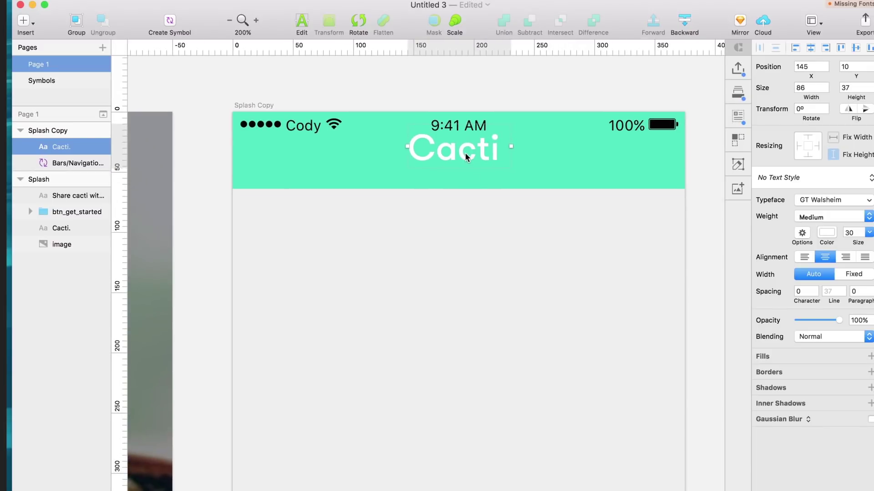
double_click(477, 152)
left_click(477, 152)
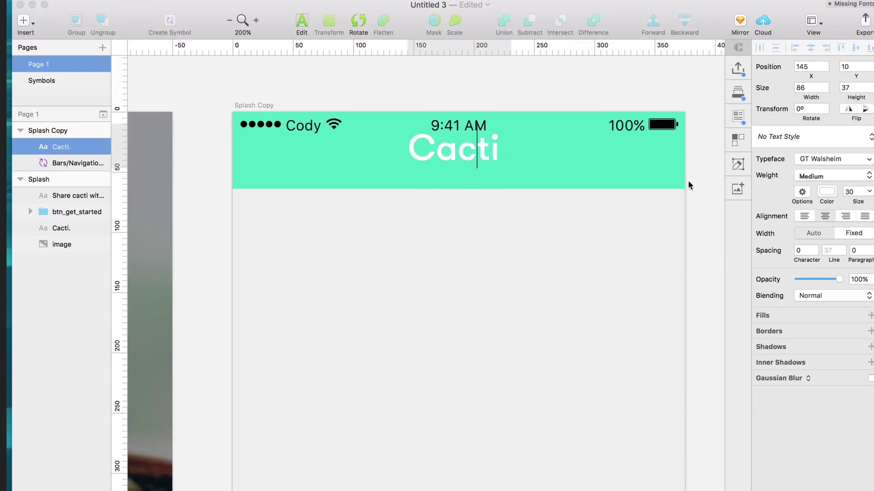
left_click_drag(507, 155, 408, 155)
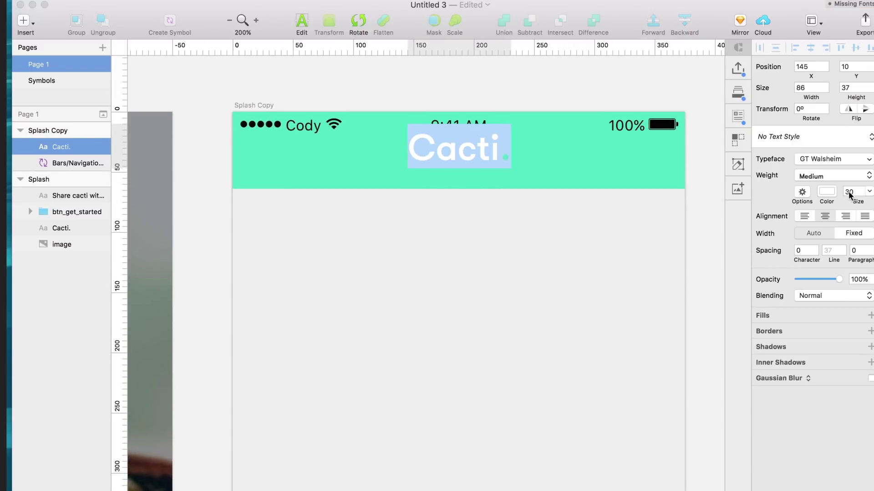
left_click(828, 191)
left_click(807, 378)
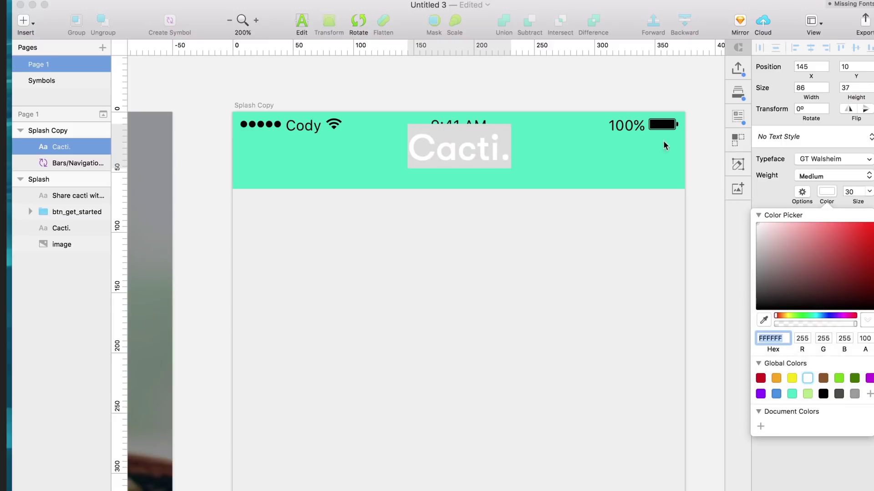
key("Escape")
Move the "Cacti." title down below the status bar's time, to X 146, Y 18.
left_click_drag(487, 156, 487, 160)
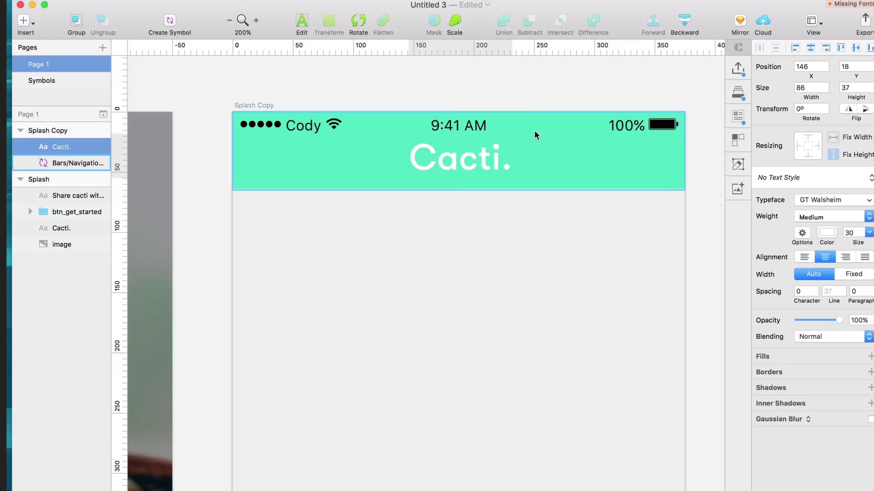
left_click(528, 80)
key("super+minus")
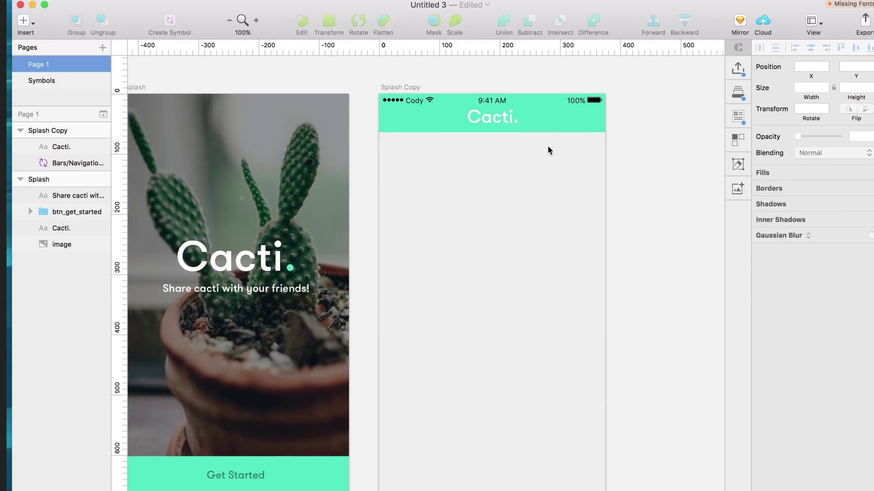
left_click_drag(585, 207, 593, 205)
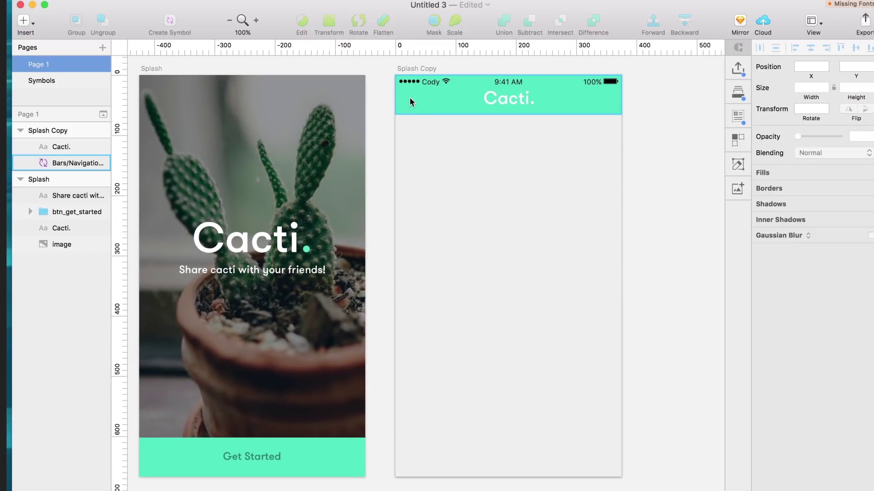
Draw a horizontal line about 27 px long in the navigation bar below the carrier text, and set its border thickness to 3.
scroll(484, 165, "up", 5)
key("super+plus")
key("super+plus")
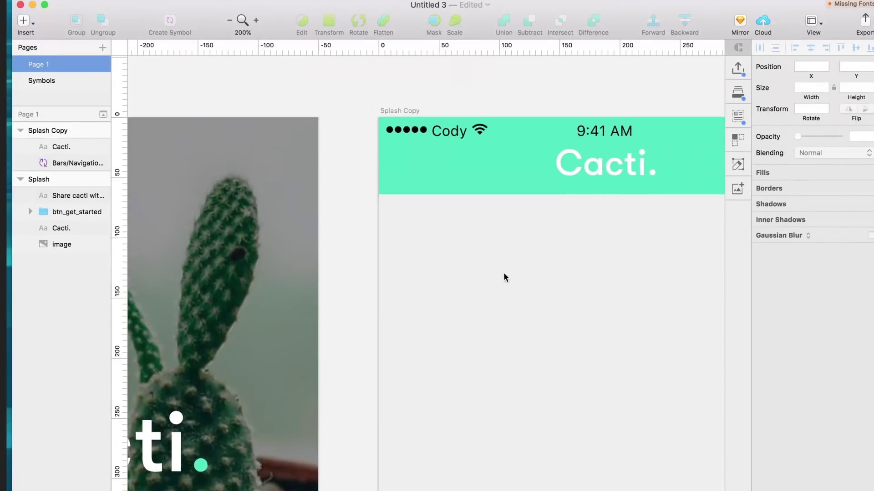
left_click(136, 0)
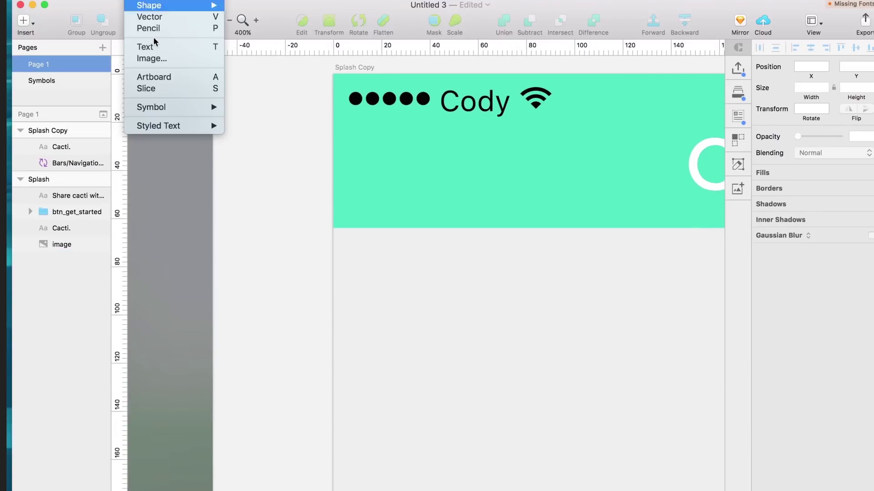
mouse_move(165, 4)
left_click(253, 5)
left_click_drag(376, 145, 440, 145)
left_click(858, 214)
type("2")
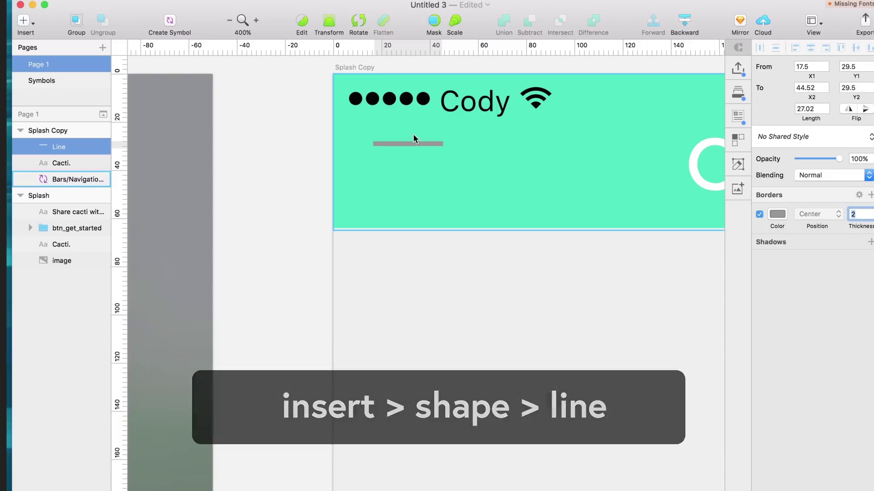
key("Up")
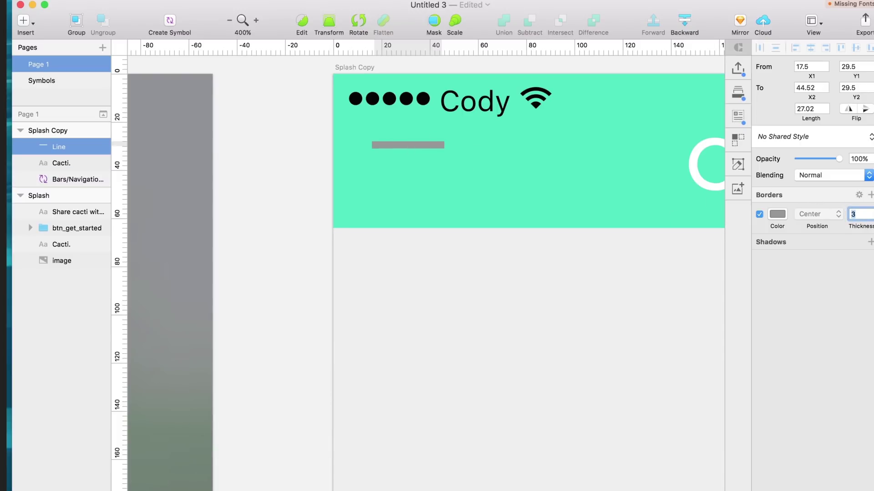
Change the line's border color to white FFFFFF.
left_click(419, 140)
left_click(419, 144)
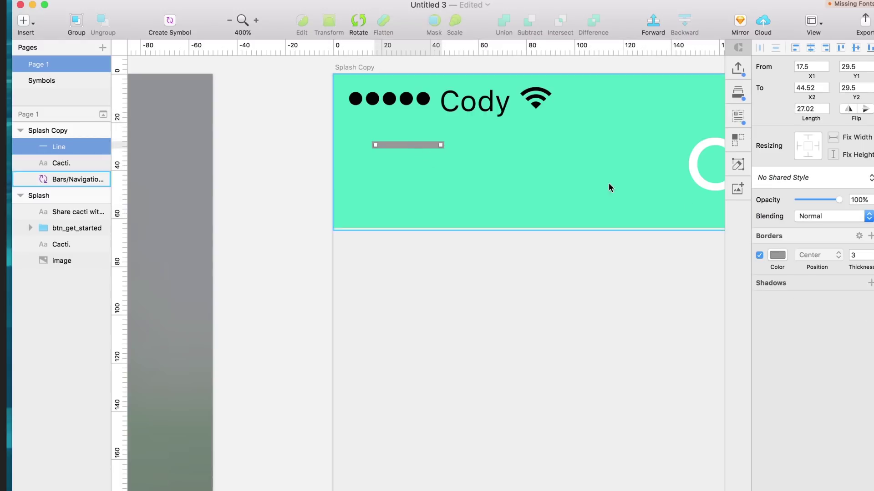
left_click(777, 255)
left_click_drag(773, 358, 600, 277)
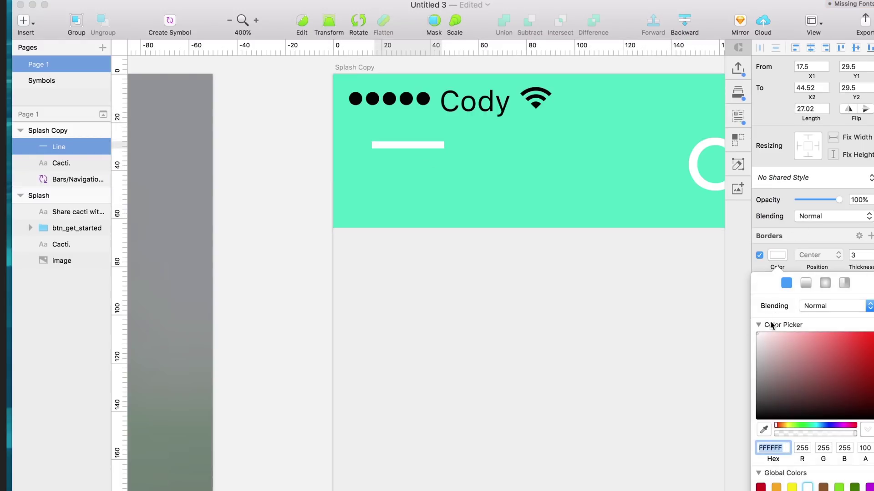
Give the white line in the navigation bar rounded ends.
left_click(799, 251)
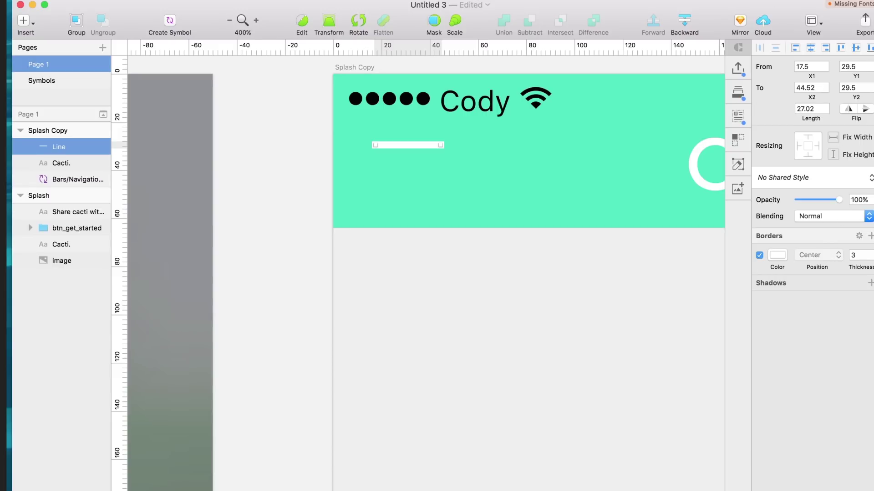
left_click(859, 236)
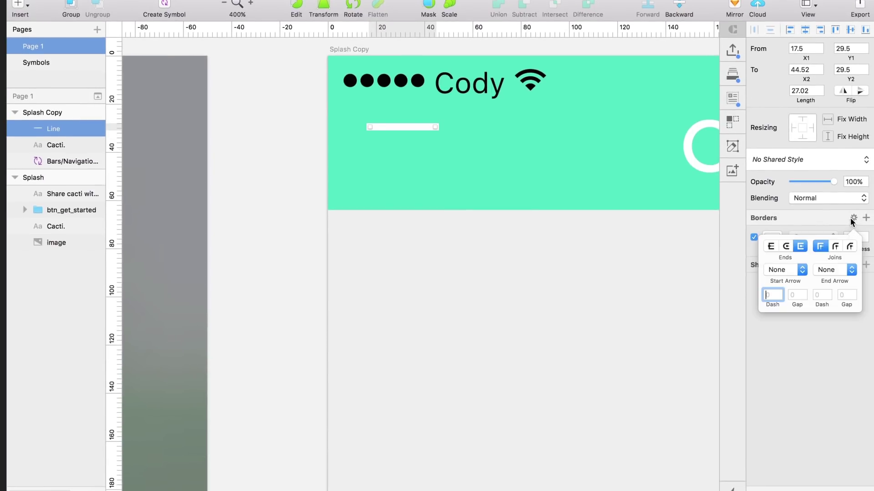
left_click(787, 246)
Duplicate the line twice straight down, leaving equal 7 px gaps, to form a three-line menu icon.
left_click(423, 129)
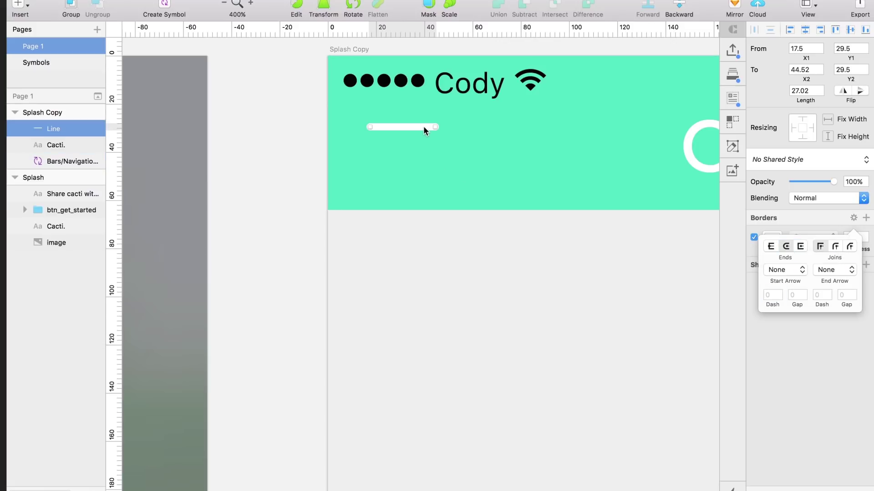
left_click_drag(425, 127, 425, 151)
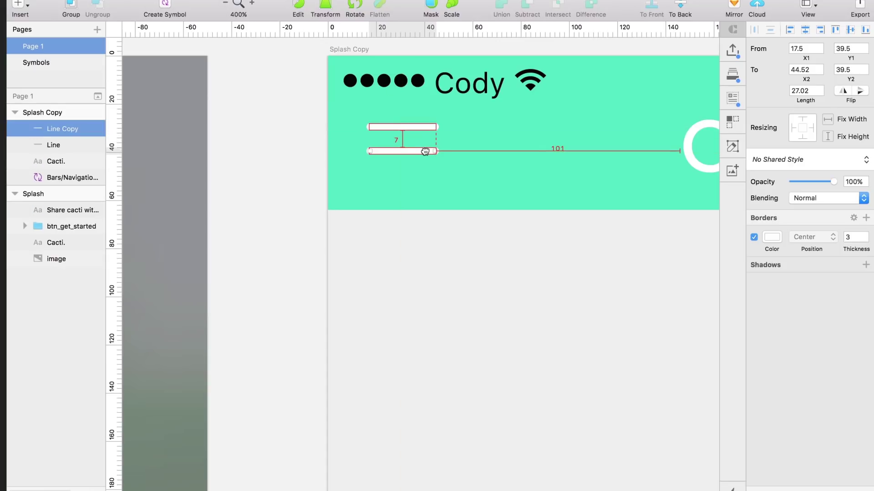
left_click_drag(425, 152, 425, 178)
Group the three lines and name the group icn_menu.
left_click(422, 152, "shift")
left_click(422, 127, "shift")
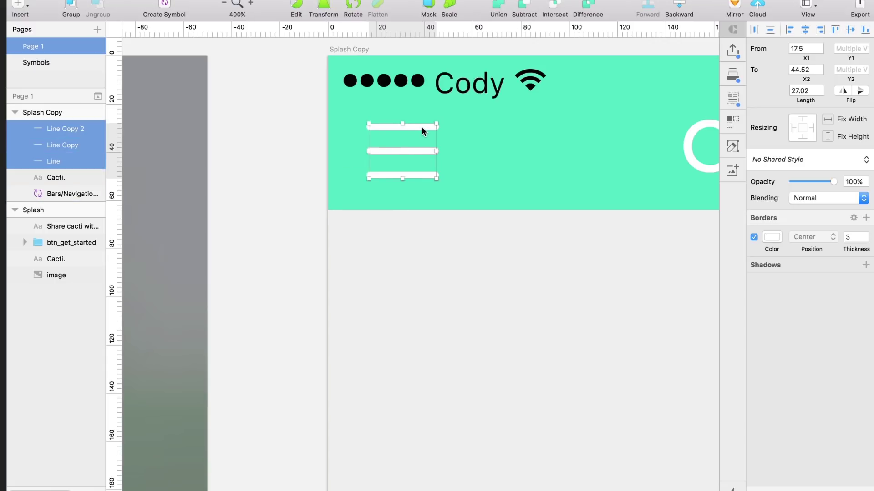
right_click(421, 127)
left_click(466, 229)
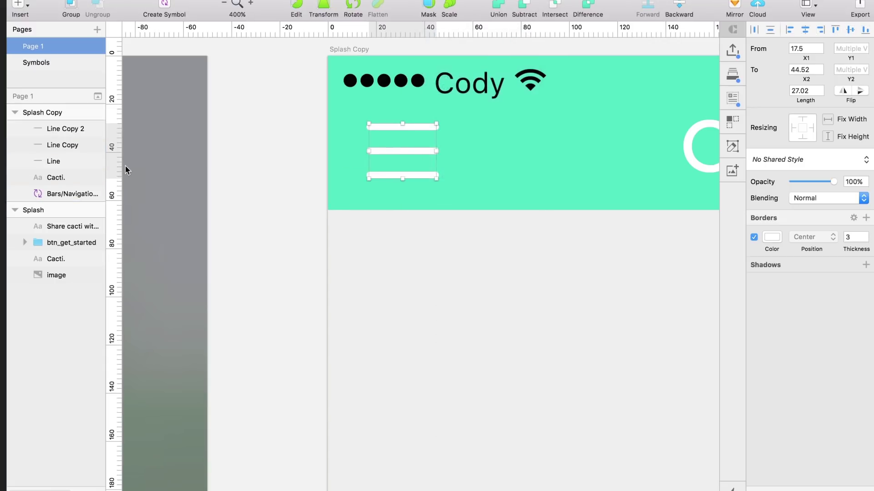
double_click(59, 128)
type("icn_menu")
key("Return")
Scale the icn_menu group proportionally to a width of 25.
key("super+minus")
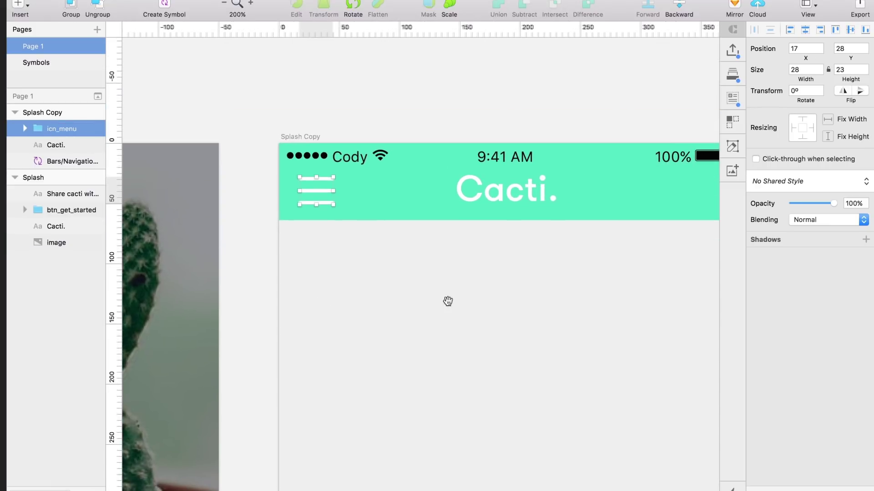
left_click(404, 301)
scroll(423, 278, "right", 2)
key("super+minus")
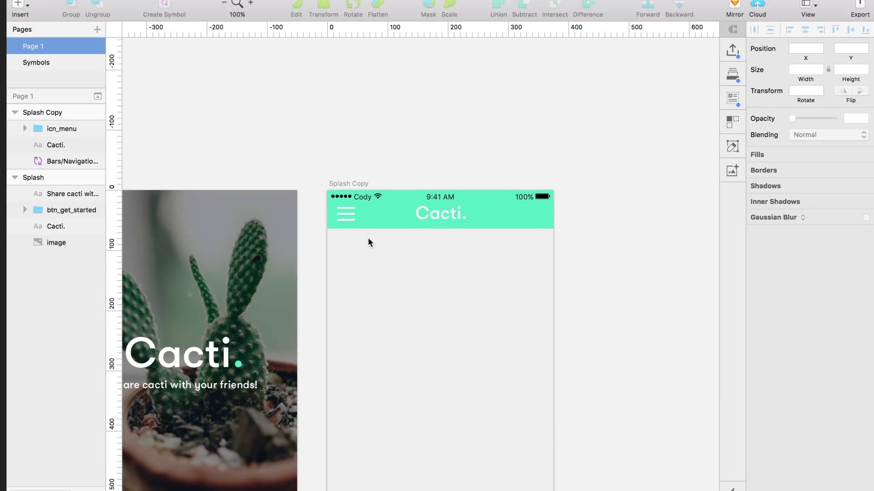
key("super+plus")
key("super+plus")
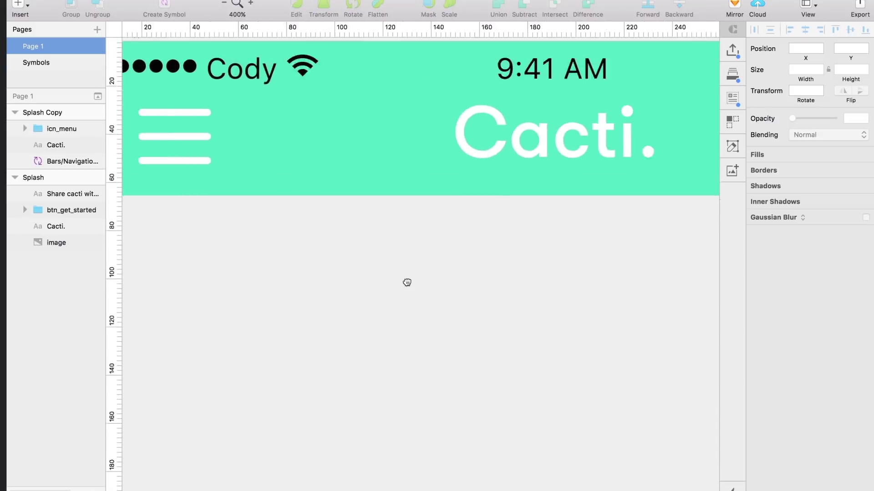
left_click_drag(407, 283, 473, 305)
left_click(261, 163)
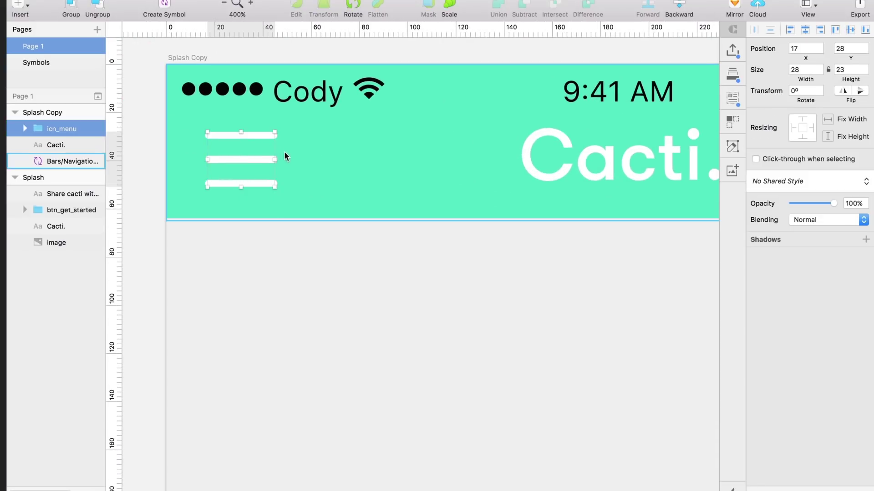
left_click(792, 69)
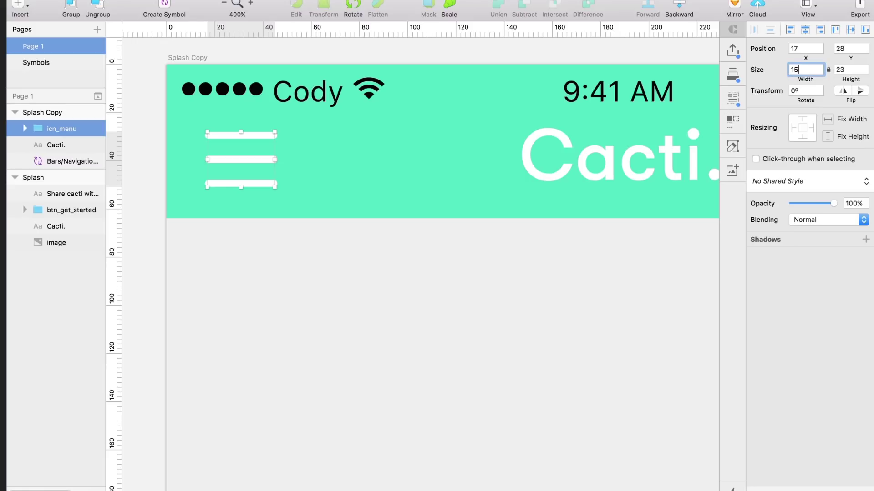
key("Return")
key("super+z")
key("Return")
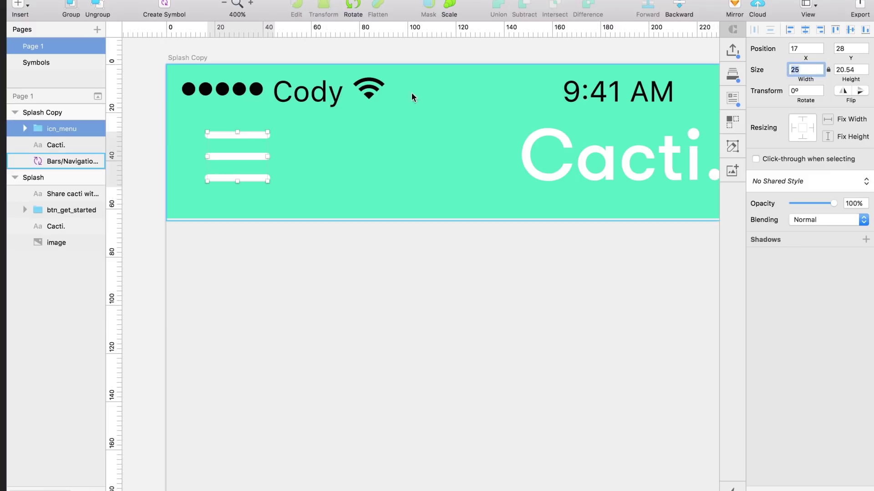
Move the icn_menu icon within the navigation bar to X 19, Y 28.
left_click(243, 155)
key("super+minus")
key("super+minus")
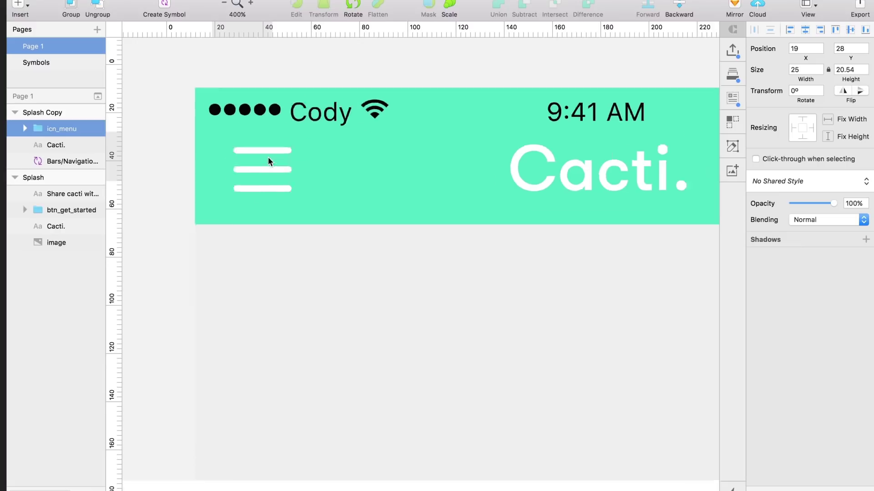
scroll(546, 346, "down", 3)
scroll(498, 306, "up", 4)
scroll(513, 279, "down", 2)
left_click(513, 266)
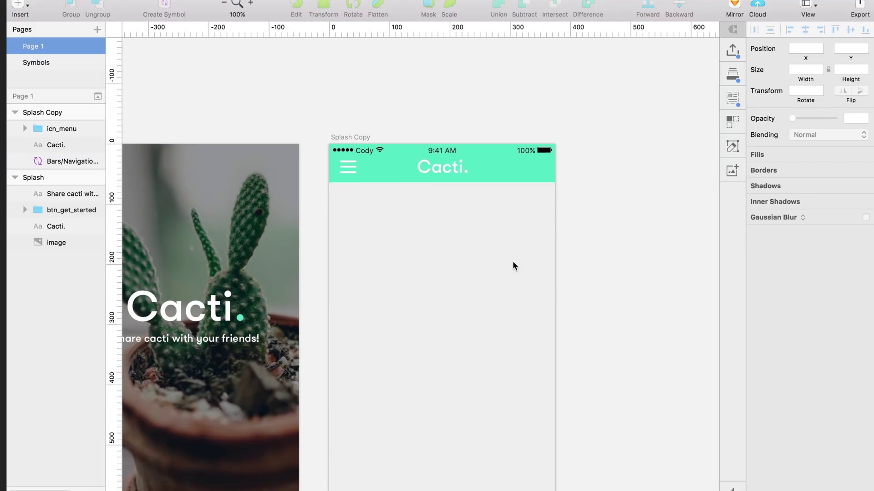
Draw a rectangle about 334 × 291 px below the navigation bar on the Splash Copy artboard.
scroll(497, 285, "down", 5)
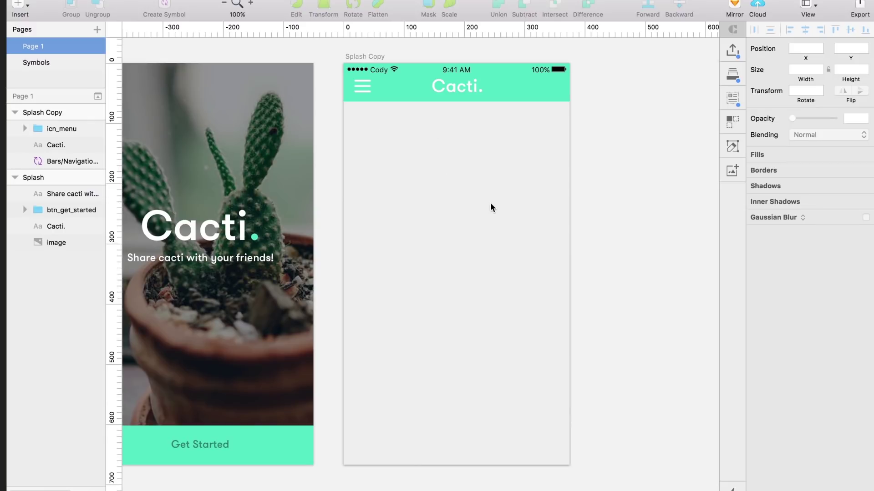
scroll(435, 163, "left", 1)
left_click(139, 0)
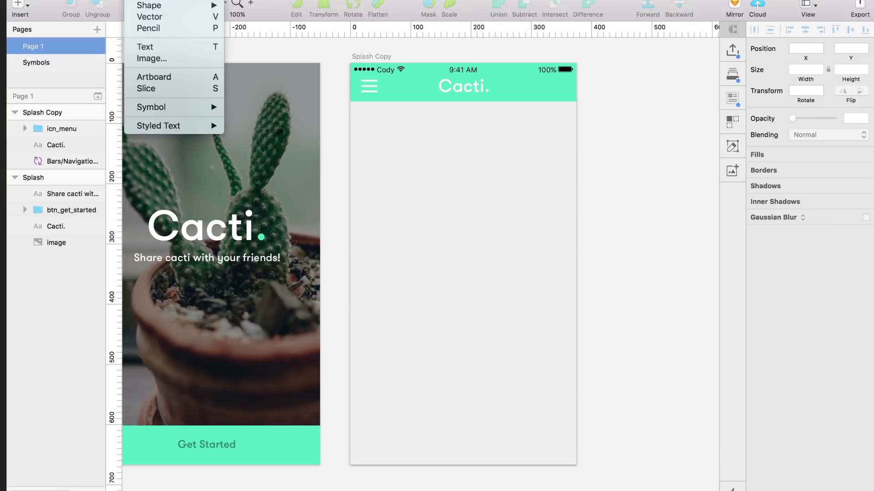
mouse_move(164, 5)
key("Return")
left_click_drag(362, 120, 563, 295)
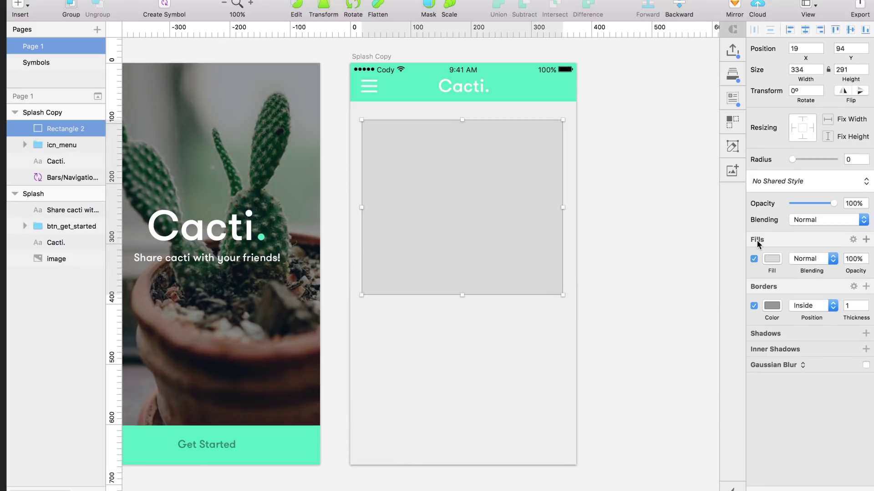
Turn off the rectangle's border and set its fill to white FFFFFF.
left_click(754, 306)
left_click(769, 263)
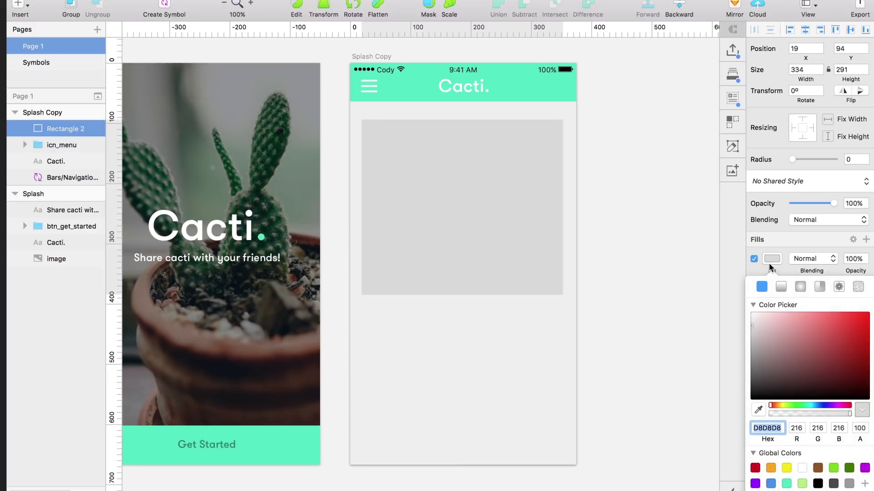
left_click_drag(770, 318, 726, 289)
Center the white rectangle horizontally below the navigation bar, at X 21, Y 85.
left_click_drag(505, 203, 509, 198)
key("super+plus")
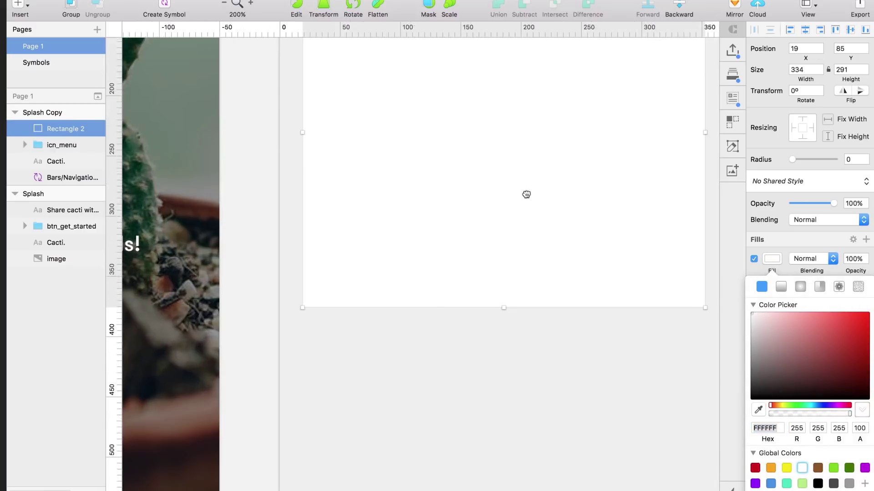
left_click_drag(508, 258, 509, 259)
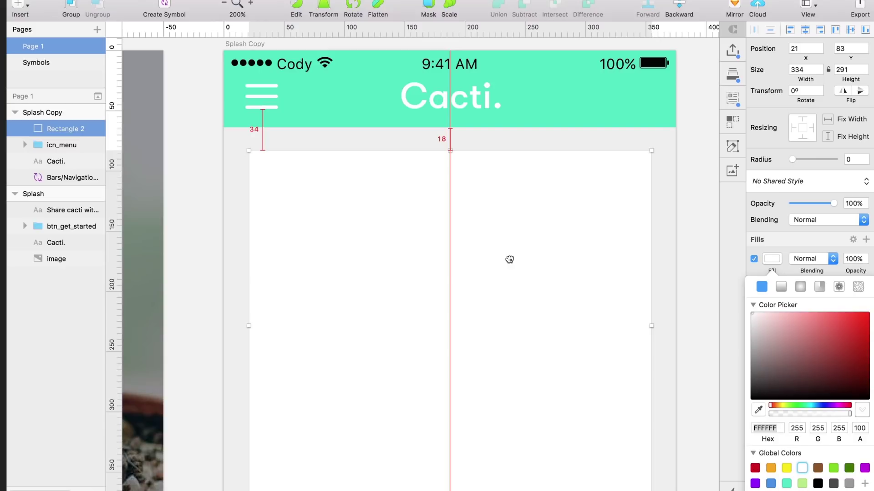
left_click_drag(509, 260, 509, 262)
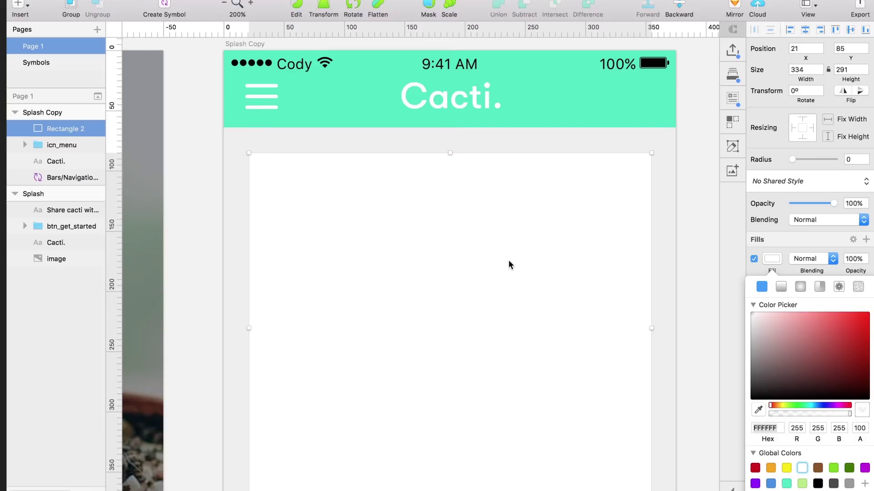
left_click(700, 204)
Round the white rectangle's corners with a radius of 7.
scroll(692, 195, "right", 3)
scroll(692, 196, "down", 2)
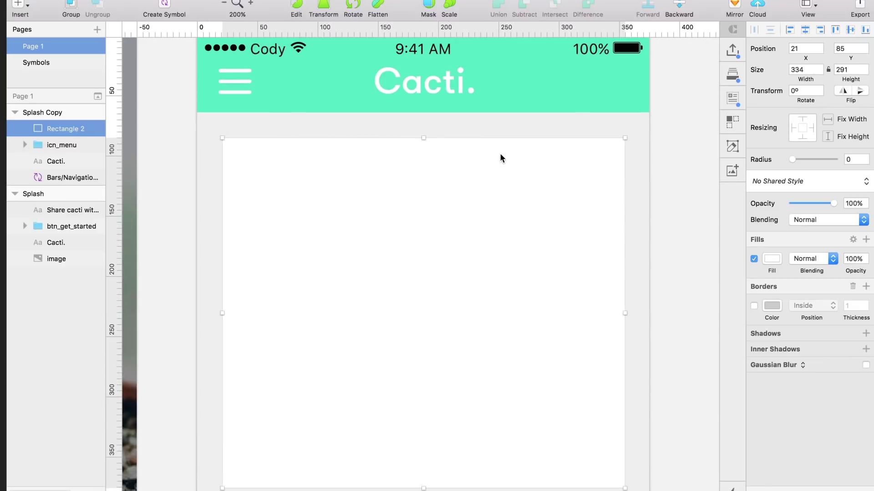
left_click_drag(794, 159, 795, 159)
left_click(685, 152)
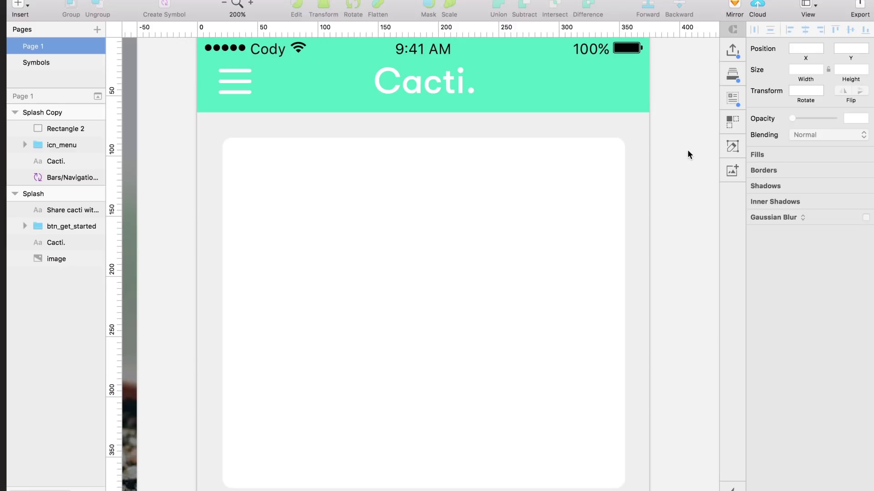
scroll(688, 152, "down", 2)
left_click(586, 166)
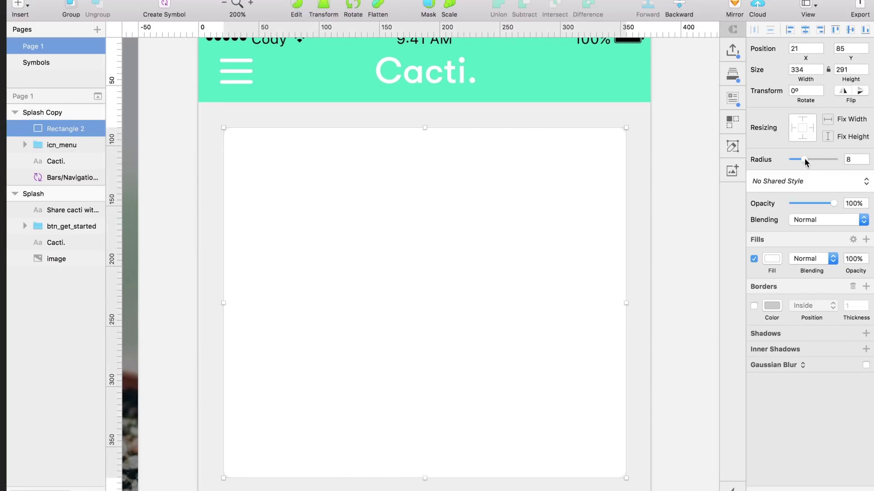
left_click(690, 153)
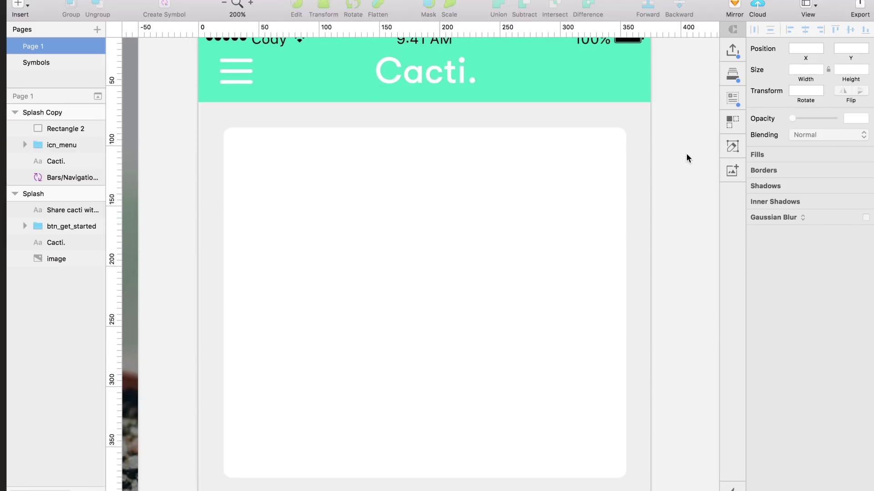
Extend the white rectangle downward to a height of about 342 px, keeping its width.
scroll(689, 146, "down", 4)
scroll(690, 145, "left", 2)
left_click_drag(686, 129, 685, 76)
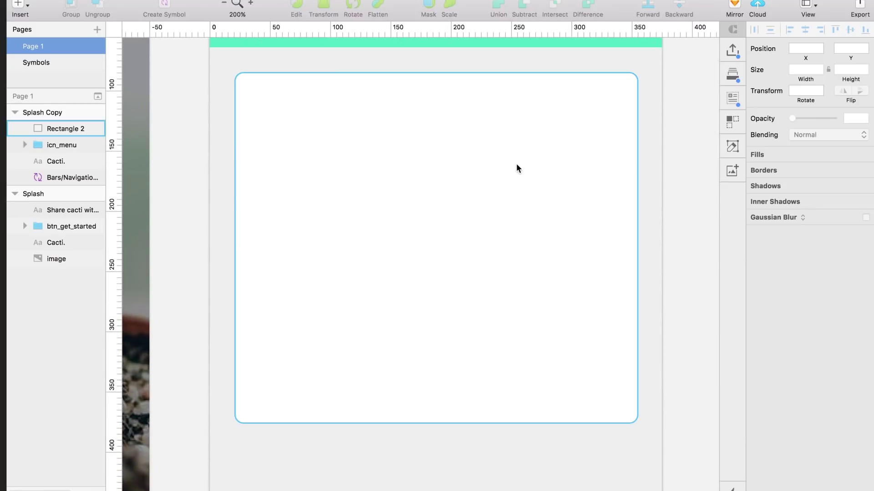
left_click(474, 149)
key("super+0")
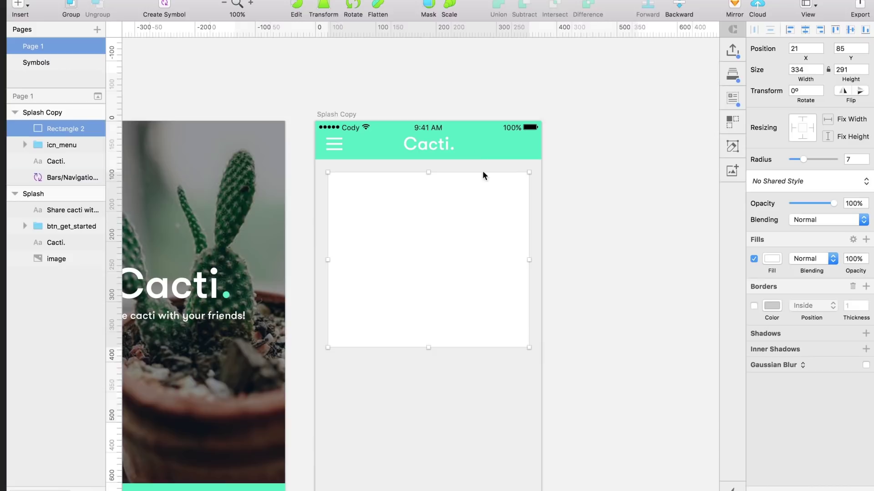
left_click_drag(429, 349, 501, 377)
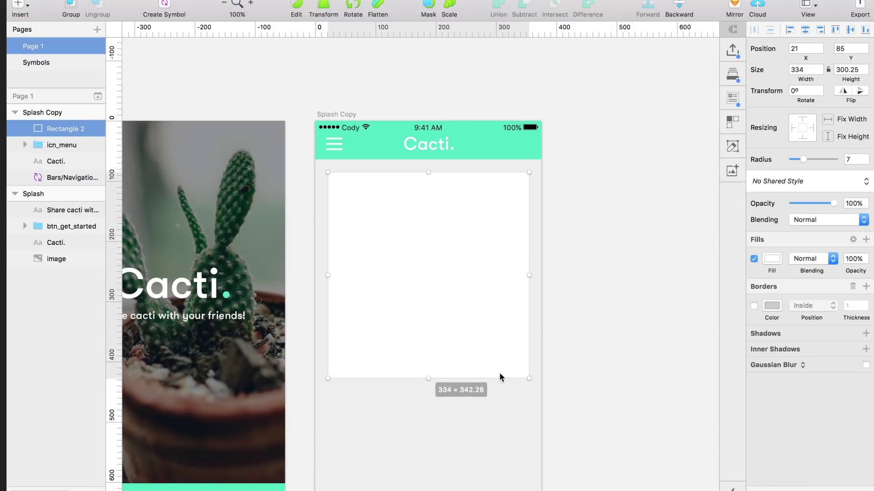
key("Escape")
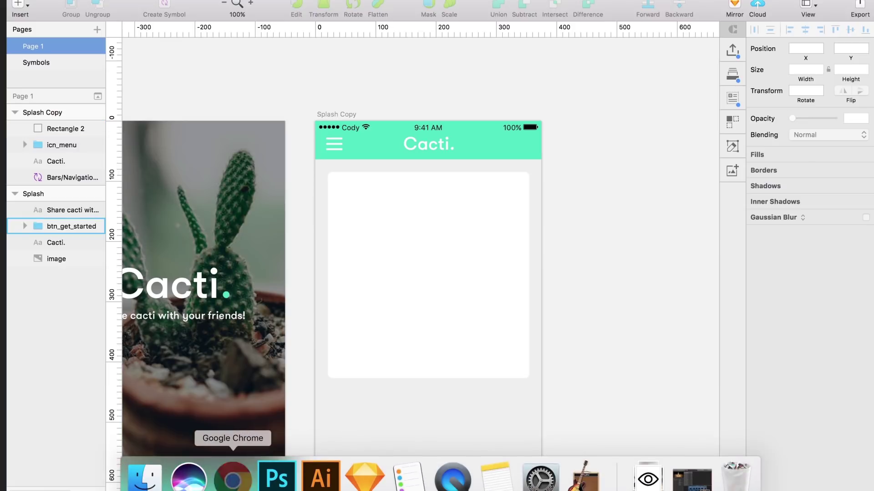
Switch to Google Chrome and copy the close-up photo of an orange-spined cactus beside a red pot from the Pexels cactus results.
left_click(233, 477)
scroll(439, 174, "up", 5)
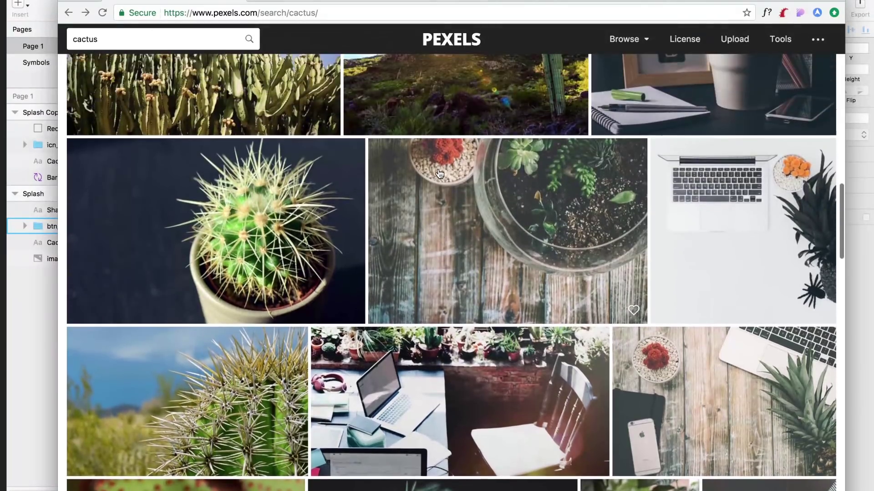
scroll(439, 174, "up", 6)
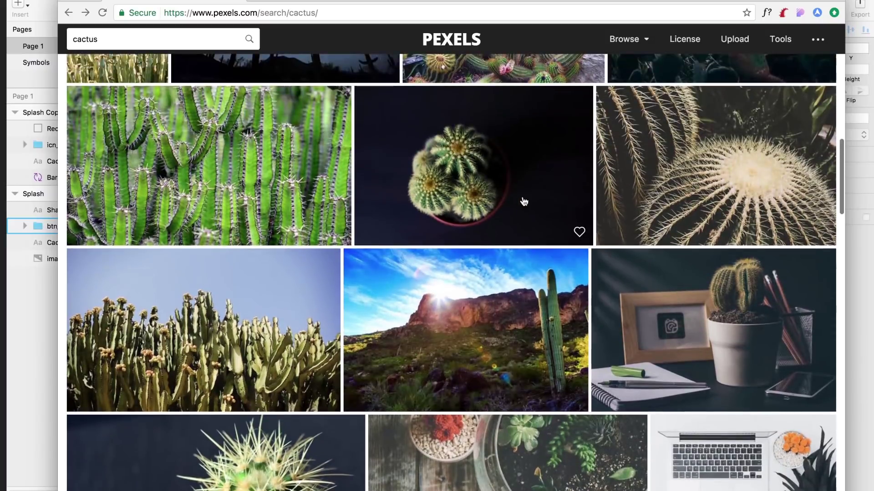
scroll(561, 207, "up", 5)
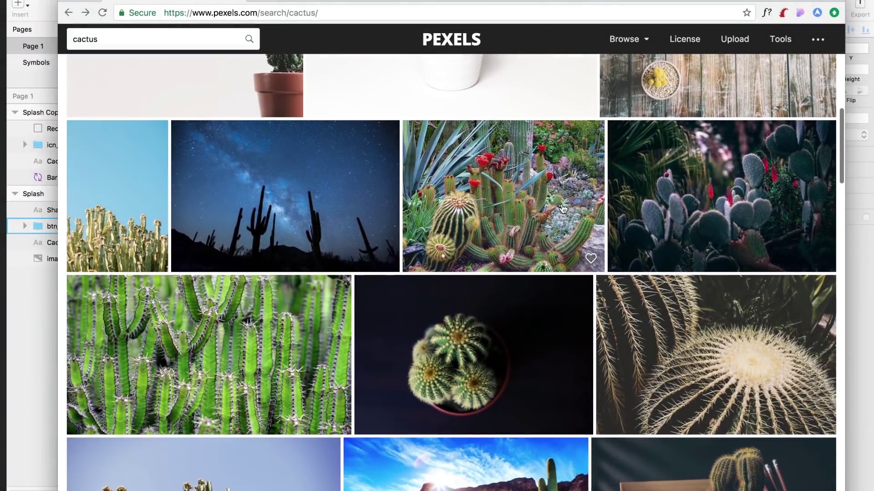
scroll(556, 209, "up", 6)
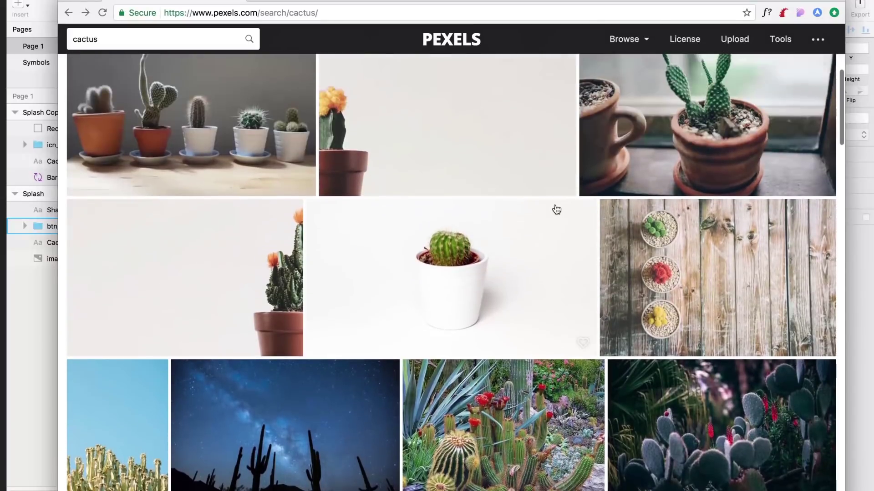
scroll(556, 209, "down", 6)
scroll(555, 209, "down", 14)
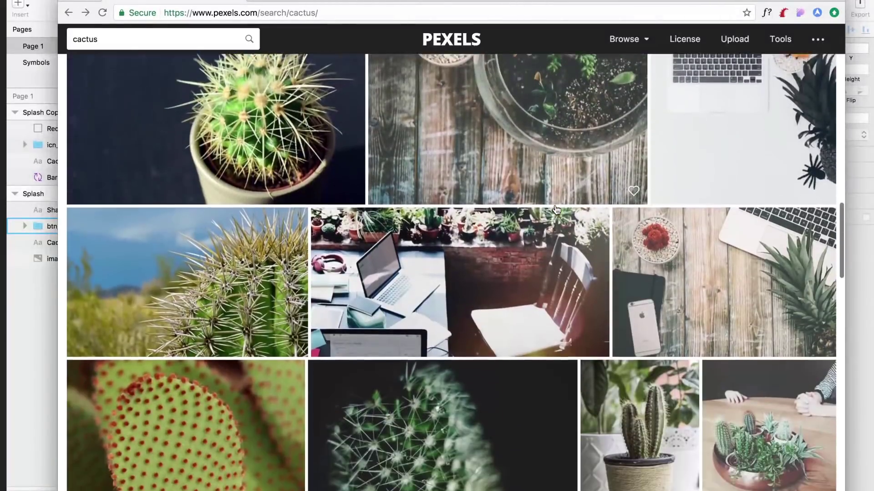
scroll(555, 209, "down", 5)
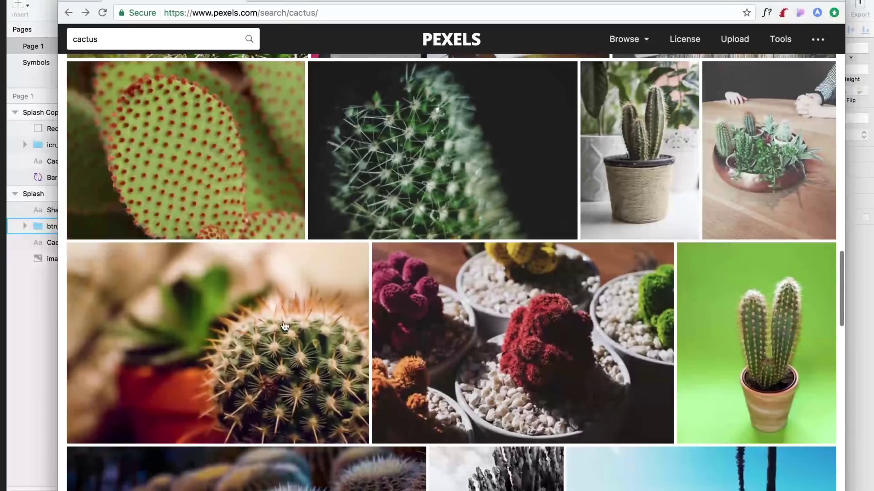
left_click(285, 326)
right_click(389, 251)
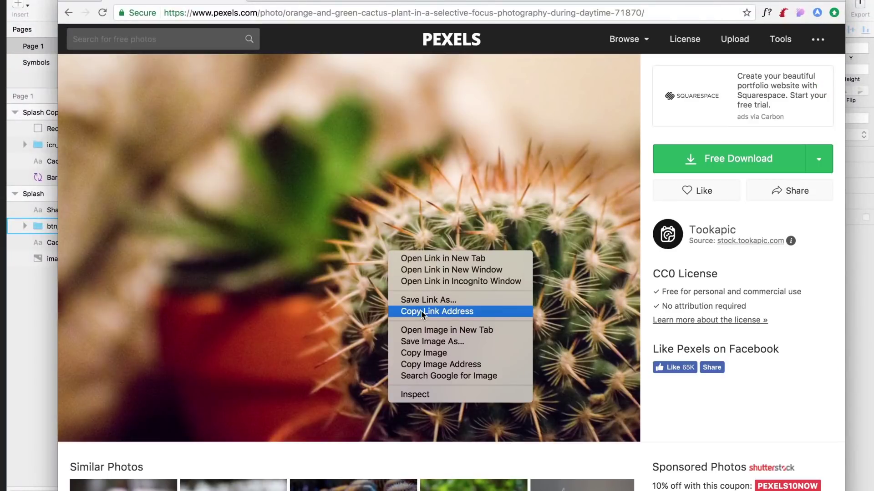
left_click(430, 353)
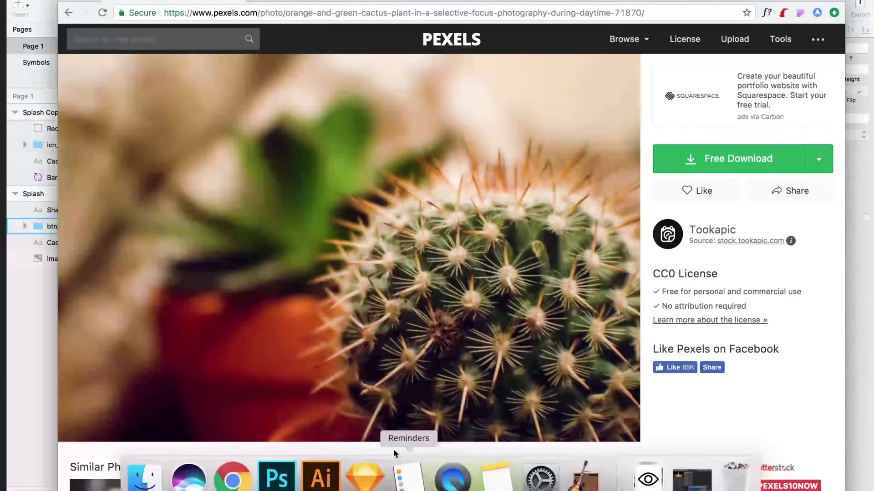
Return to Sketch and paste the copied cactus photo into the Splash Copy artboard above the white rectangle.
left_click(362, 474)
left_click(462, 195)
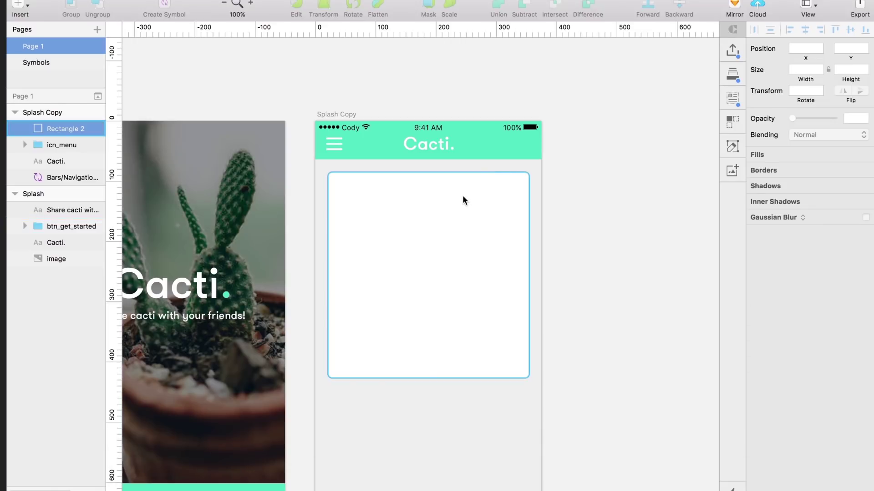
key("super+v")
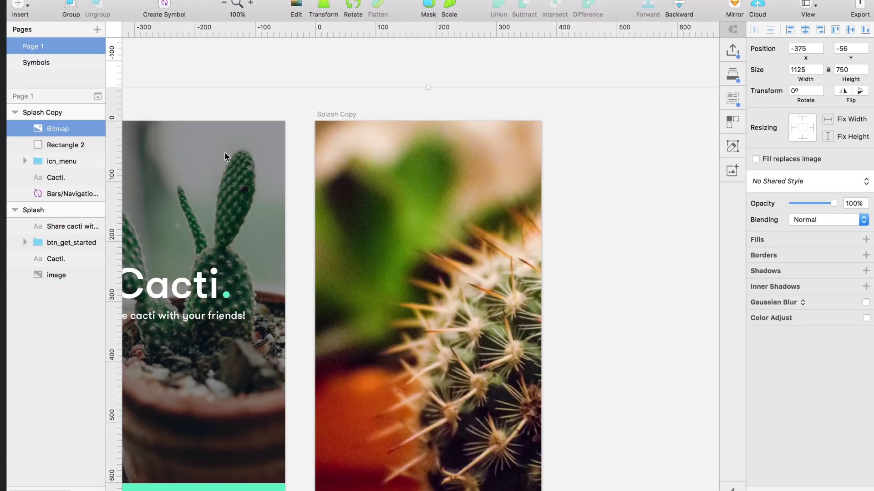
Mask the pasted cactus photo with the rounded white rectangle.
left_click(62, 143, "shift")
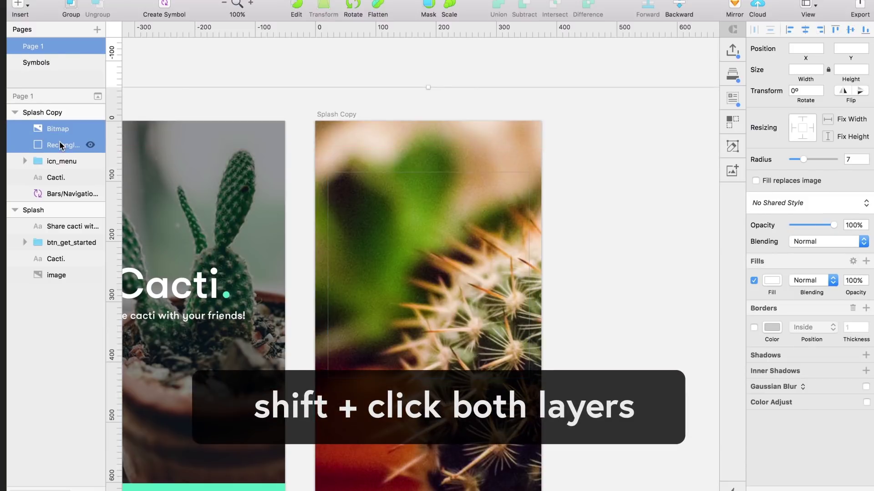
right_click(59, 143)
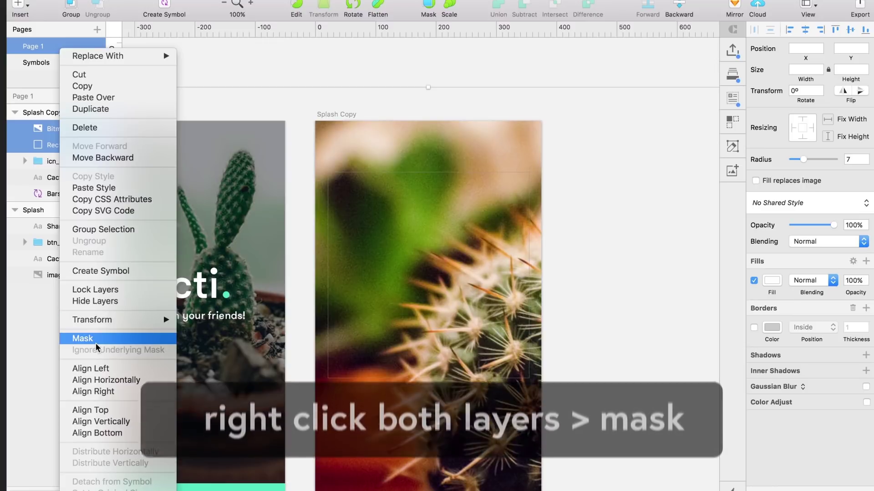
left_click(83, 338)
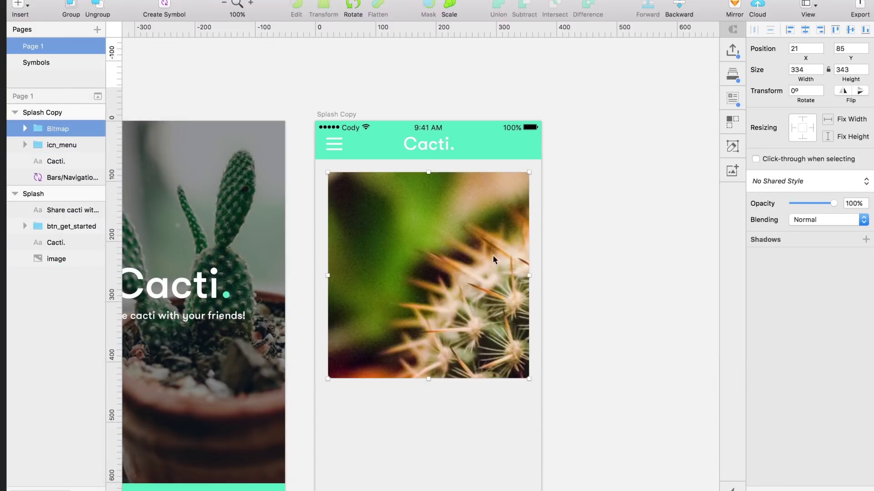
double_click(52, 131)
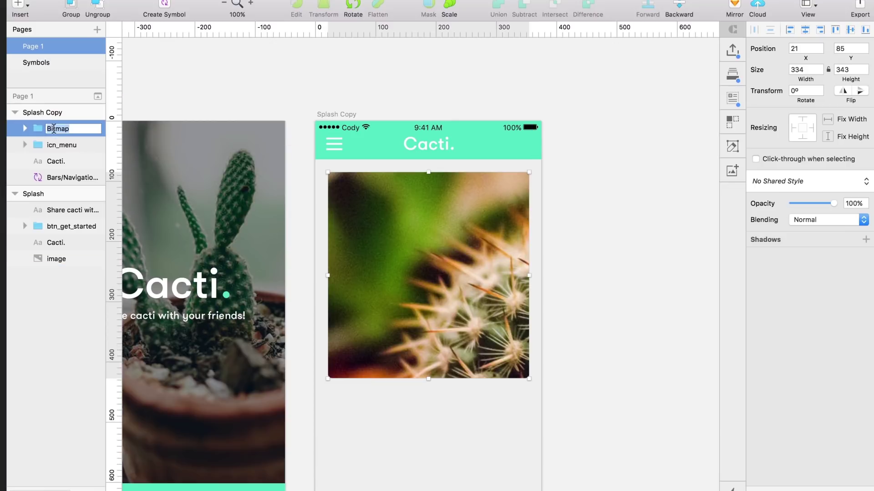
left_click(482, 192)
Scale the masked cactus photo down to 372.21 by 248.14 and place it at X -8, Y 36, covering the card's upper part.
key("super+minus")
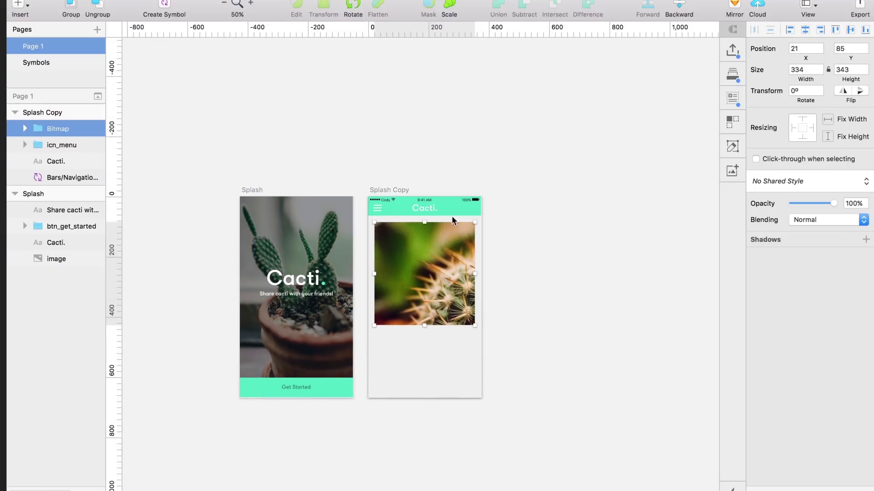
double_click(455, 253)
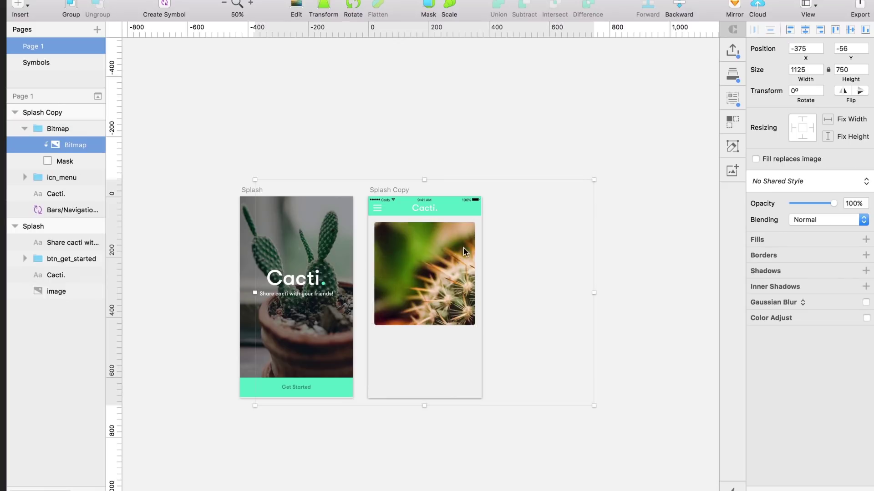
left_click_drag(597, 181, 410, 147)
key("super+plus")
key("super+plus")
left_click_drag(666, 340, 611, 275)
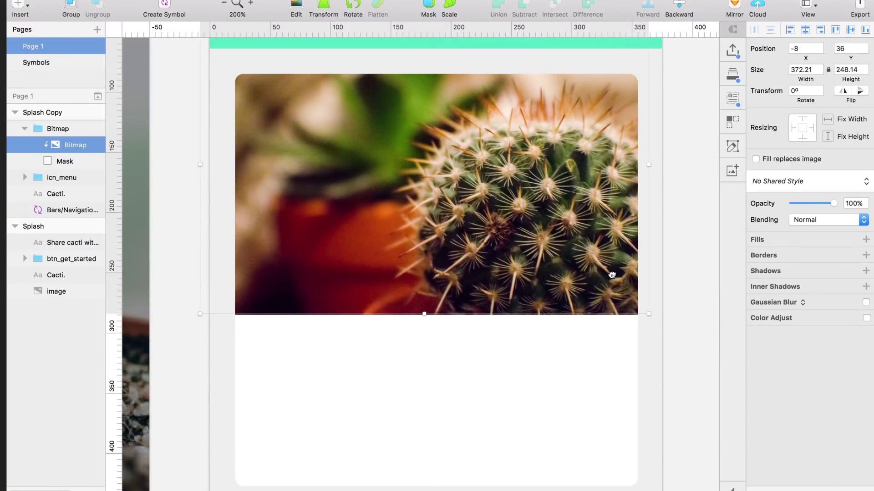
key("super+0")
left_click(457, 350)
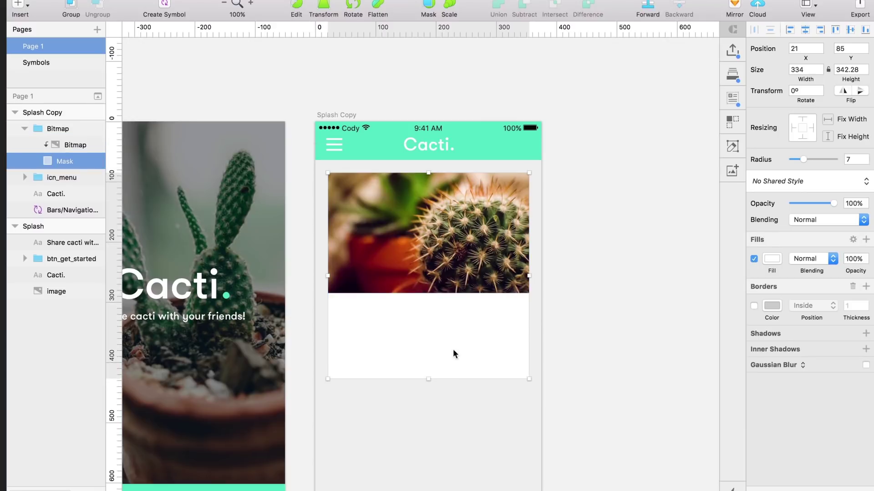
left_click(609, 337)
scroll(626, 326, "down", 1)
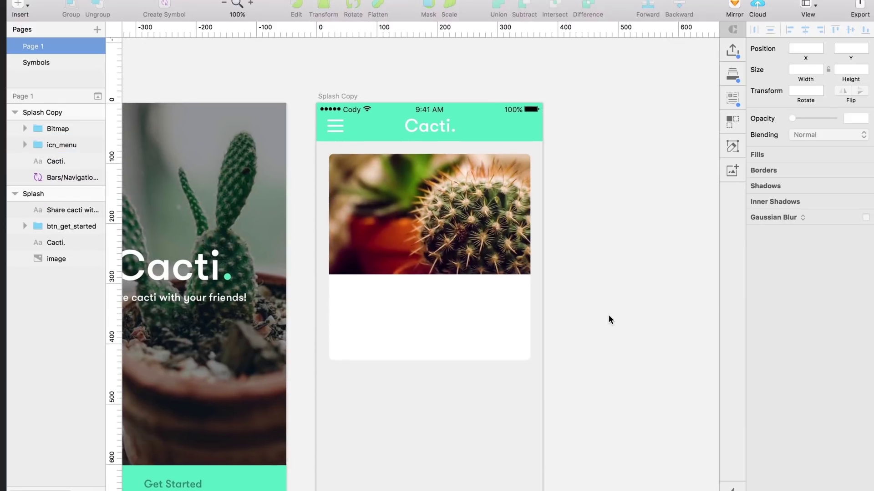
Copy the splash screen's tagline onto the card's white area and color it dark grey 4A4A4A.
scroll(611, 318, "up", 2)
scroll(607, 315, "up", 3)
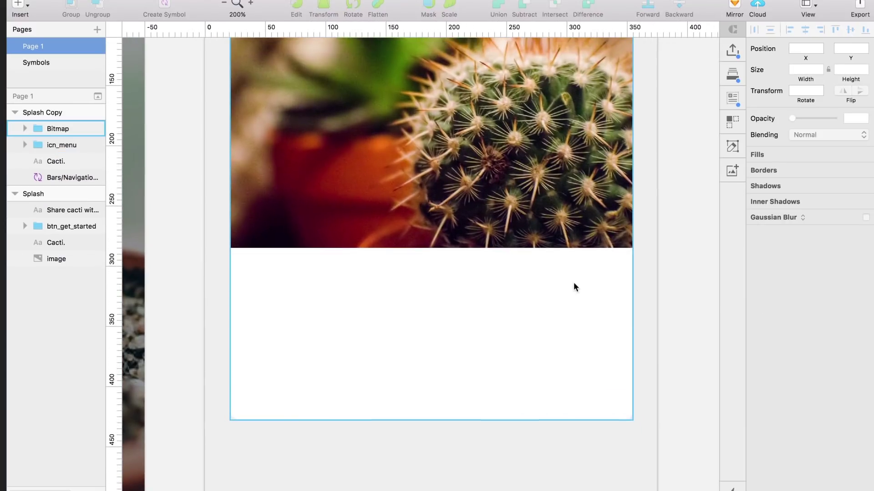
scroll(241, 226, "left", 10)
left_click(242, 279)
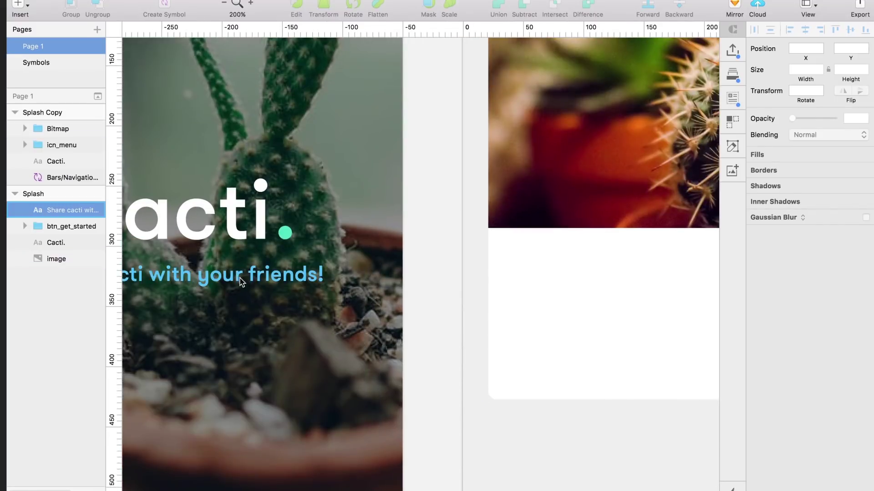
scroll(276, 272, "right", 10)
left_click(409, 294)
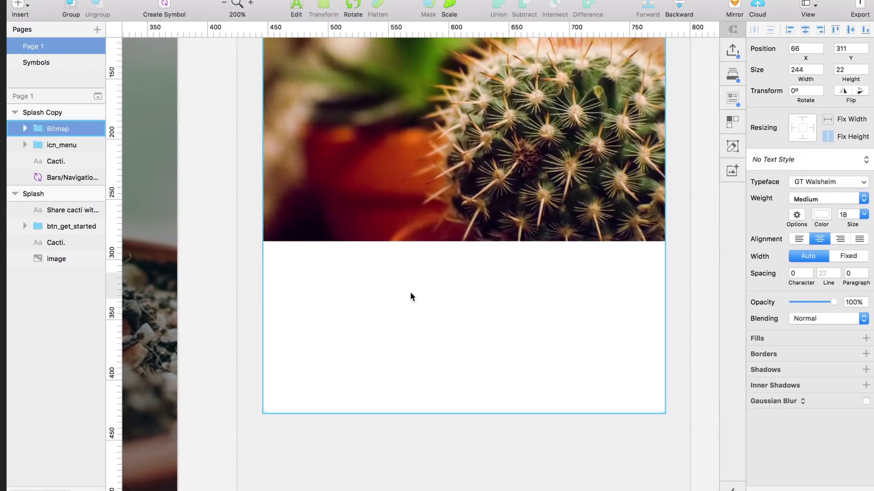
key("ctrl+v")
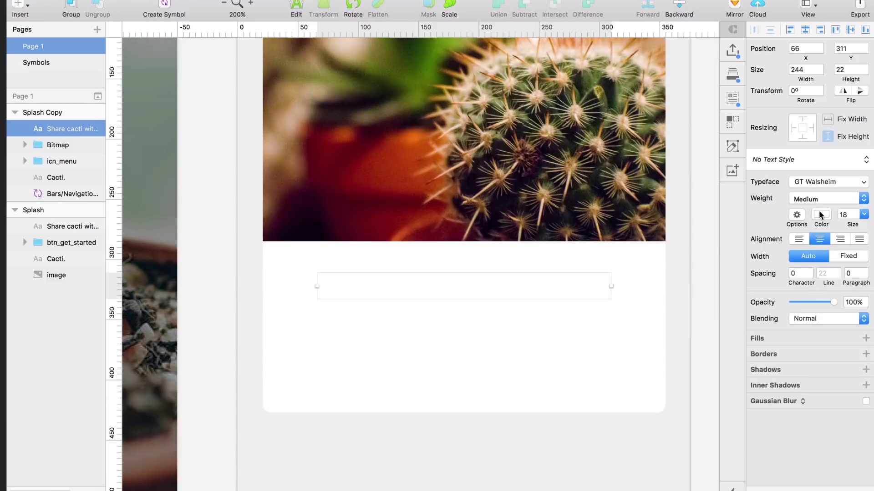
left_click(821, 214)
left_click(833, 417)
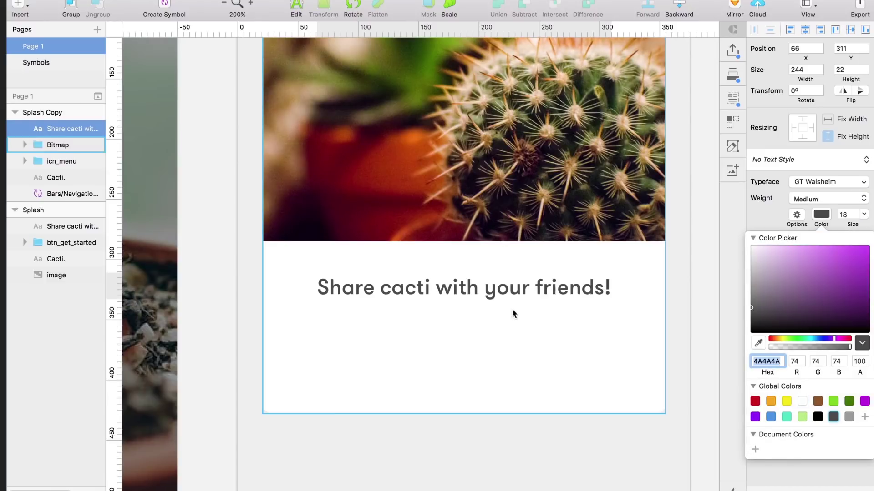
Replace the copied tagline's text with "Rare Desert Cactus".
double_click(503, 291)
triple_click(504, 290)
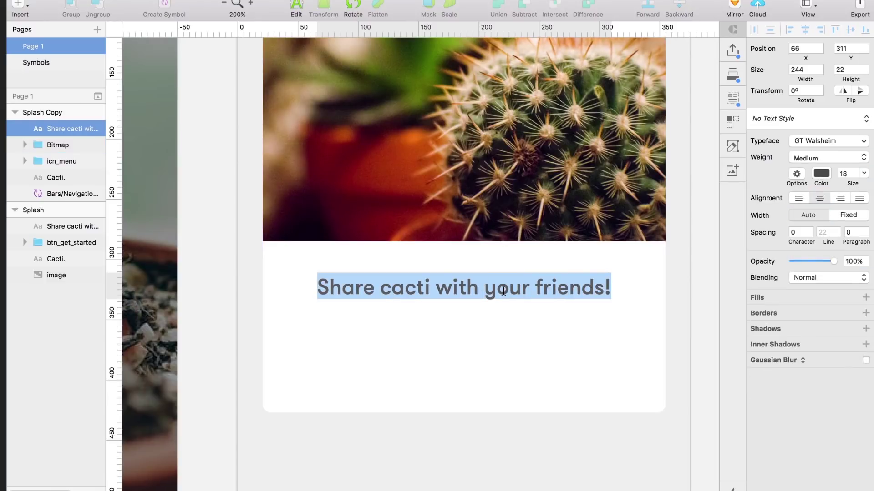
type("r")
key("BackSpace")
type("Rar")
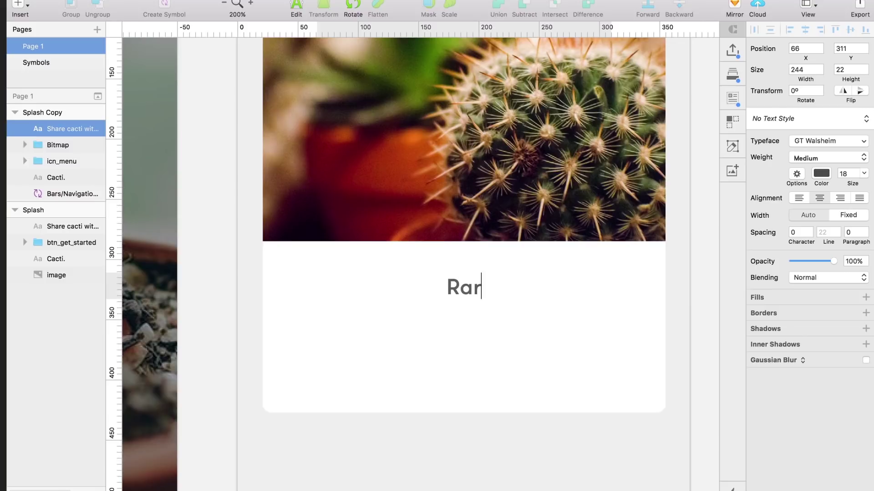
type("e Dese")
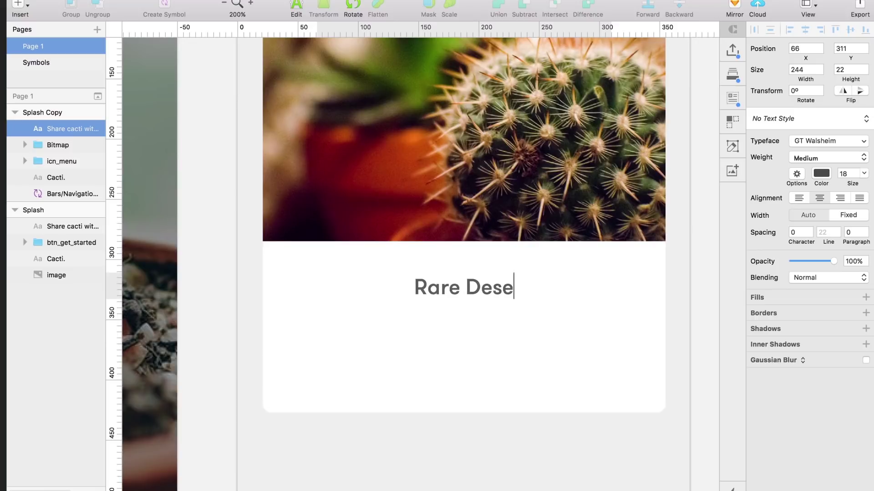
type("rt Cactus")
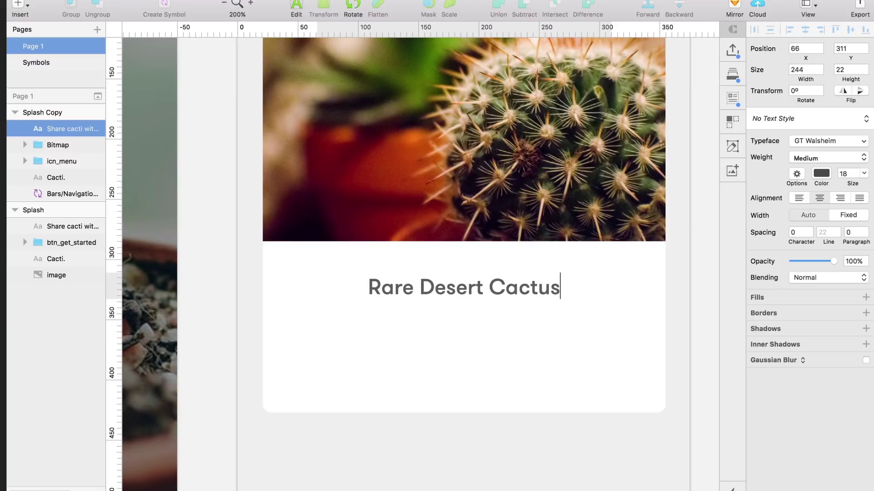
key("Escape")
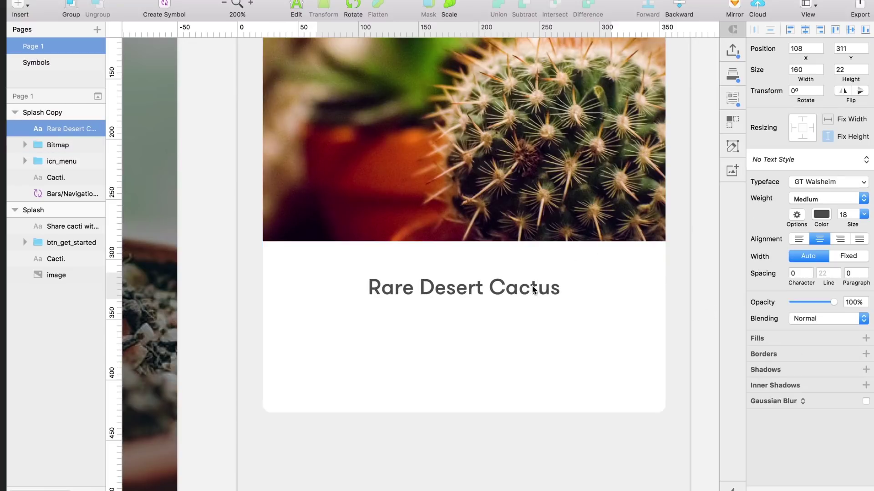
Left-align the card title and move it to the card's left edge directly below the photo, at X 20, Y 280.
left_click(797, 242)
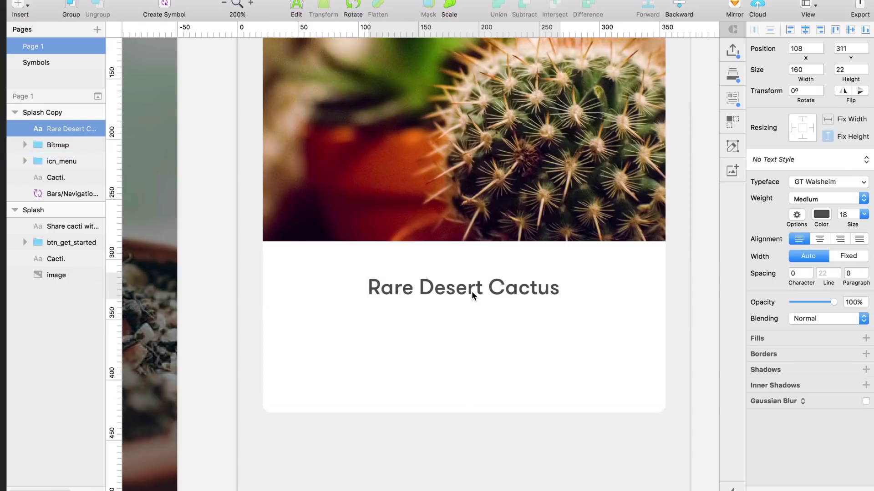
left_click_drag(497, 289, 399, 268)
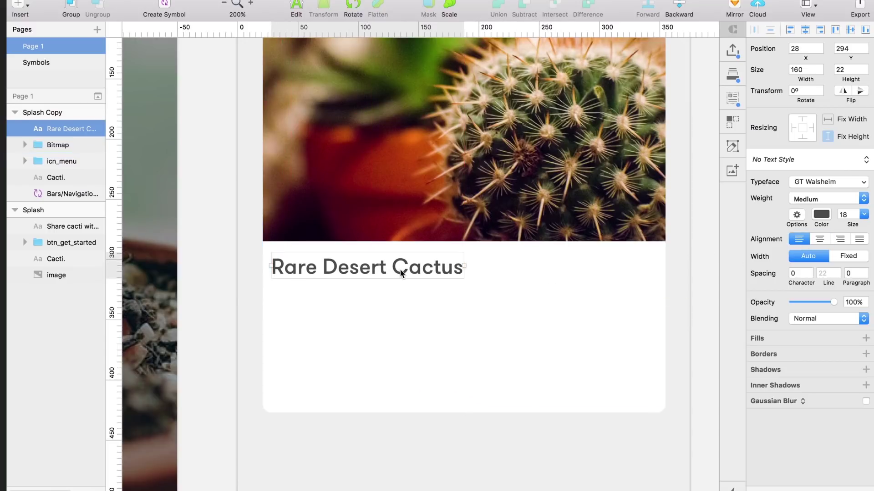
key("super+plus")
left_click_drag(457, 275, 443, 242)
key("Left")
key("Up")
key("Down")
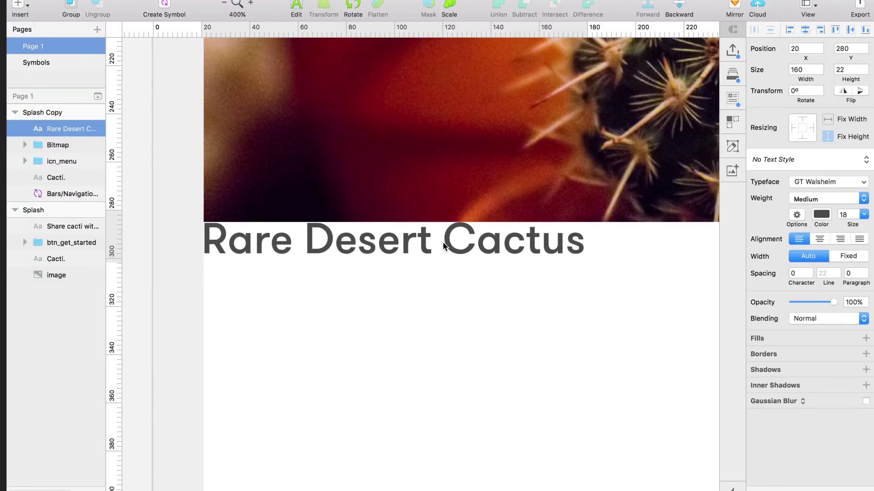
Offset the card title 30 px right and 30 px down, to X 50, Y 310.
key("shift+Right")
key("shift+Right")
key("shift+Right")
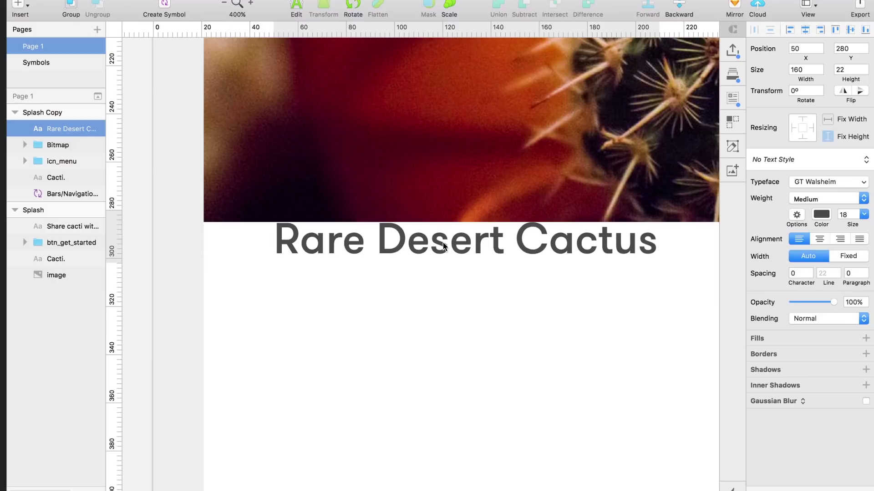
key("shift+Down")
key("shift+Down")
key("shift+Down")
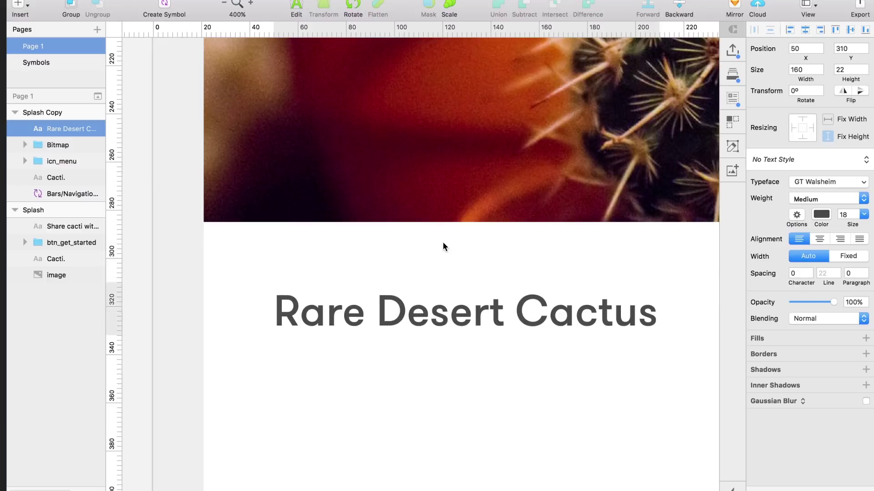
key("super+minus")
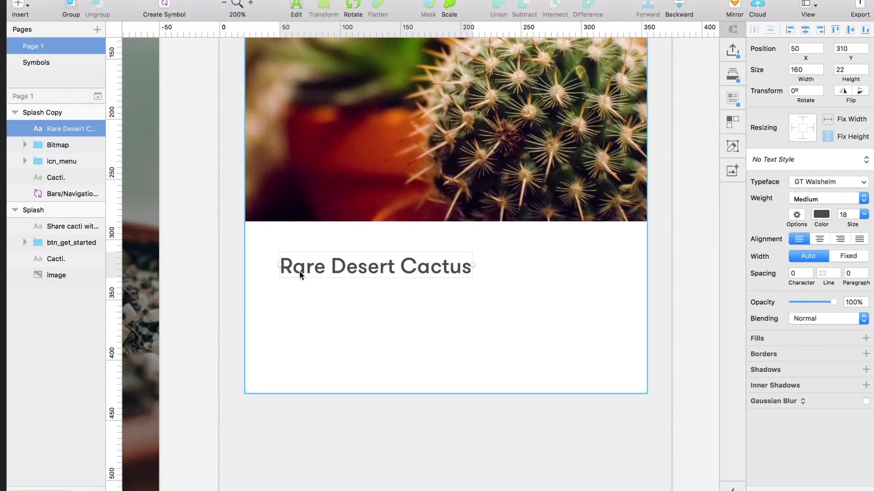
Set the font size of the "Rare Desert Cactus" card title to 20.
left_click(847, 215)
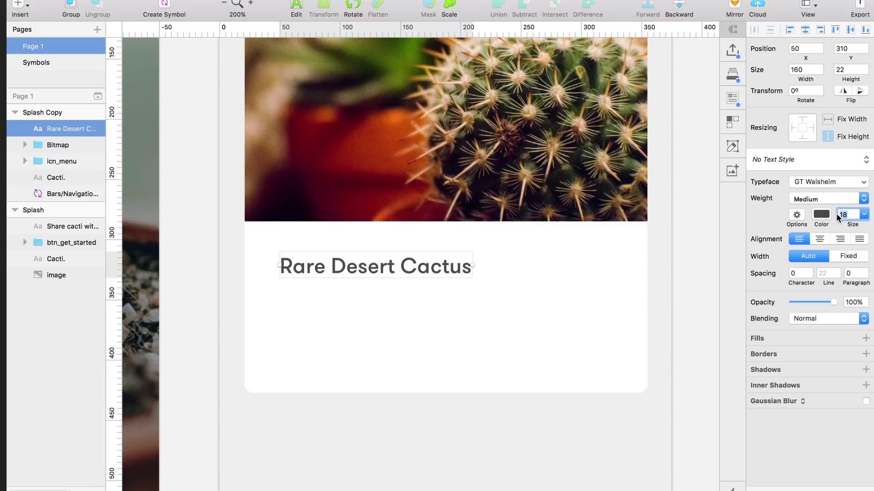
type("20")
key("Return")
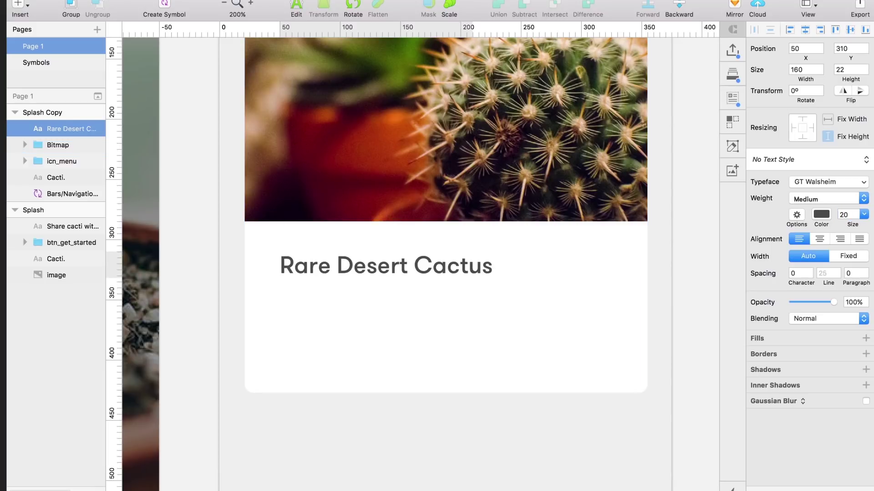
left_click(716, 271)
scroll(699, 268, "up", 3)
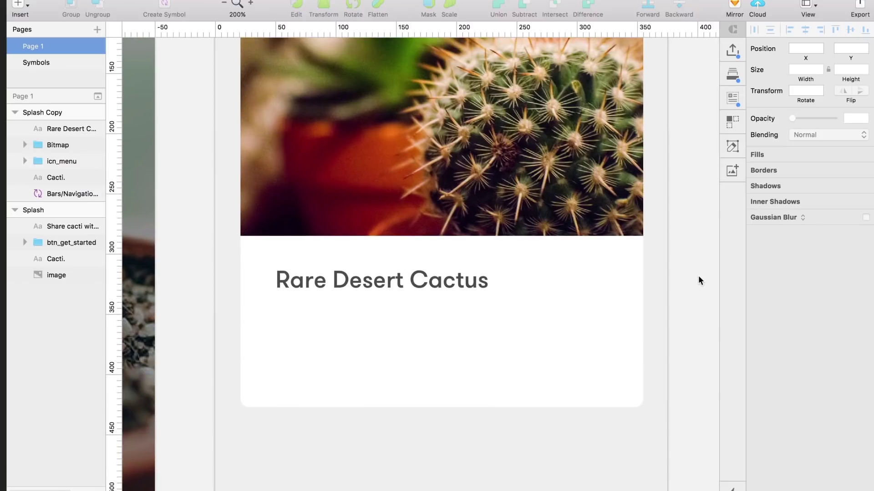
Duplicate the card title directly below itself at X 50, Y 340 and color the copy light grey B8B8B8.
left_click(407, 282)
left_click_drag(410, 281, 411, 317)
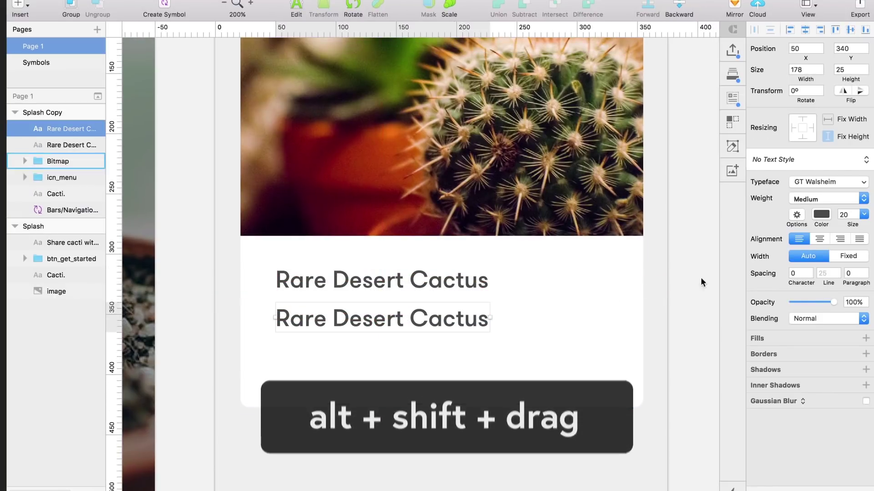
left_click(821, 214)
left_click_drag(755, 307, 743, 276)
left_click_drag(744, 270, 744, 269)
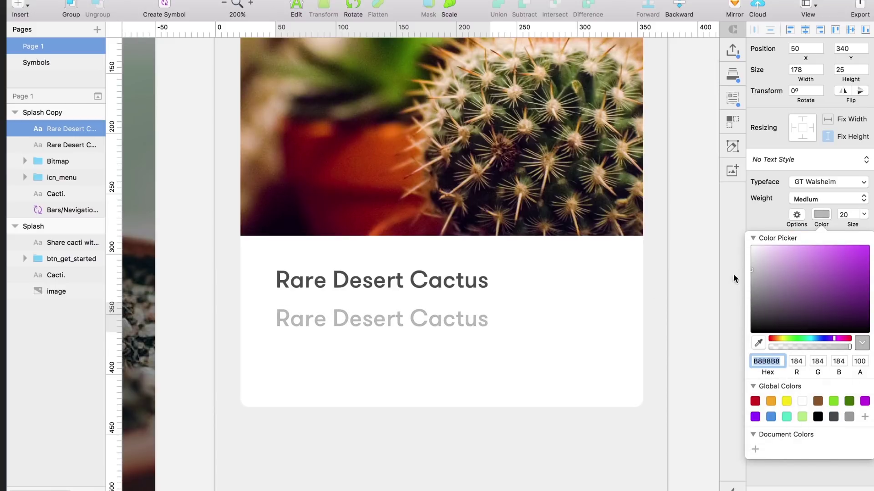
Replace the grey copy's text with "North Park".
double_click(420, 320)
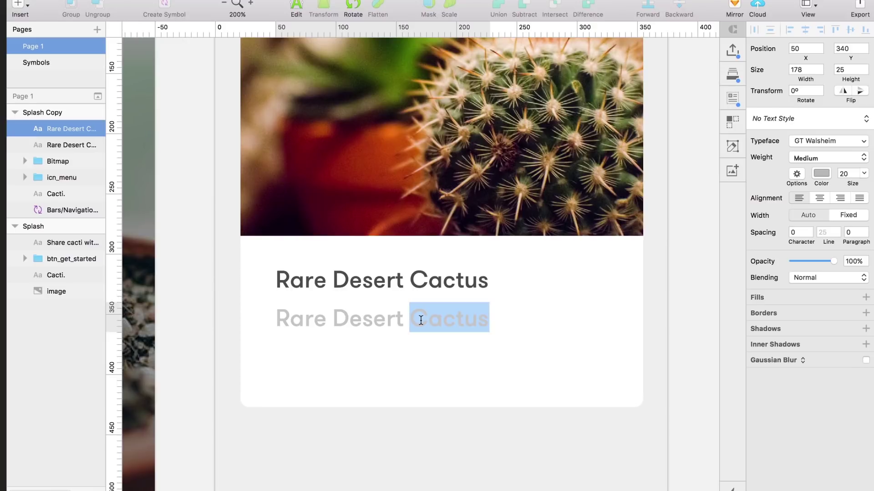
key("super+a")
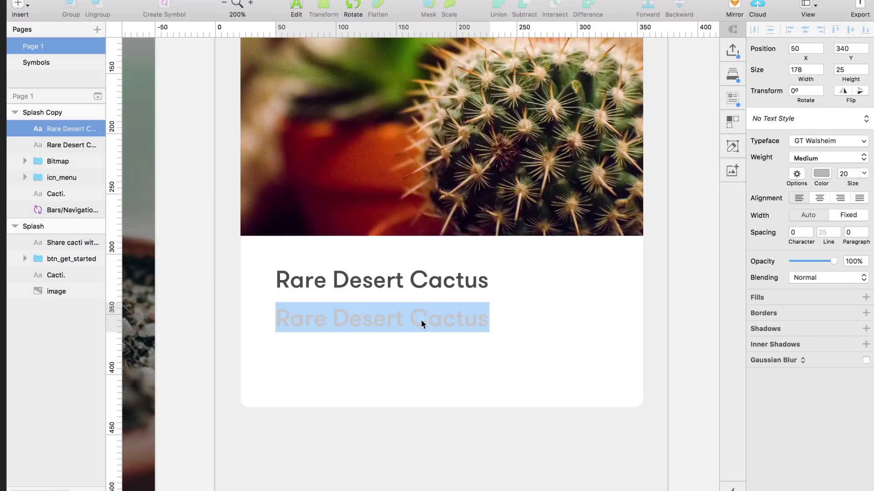
type("North ")
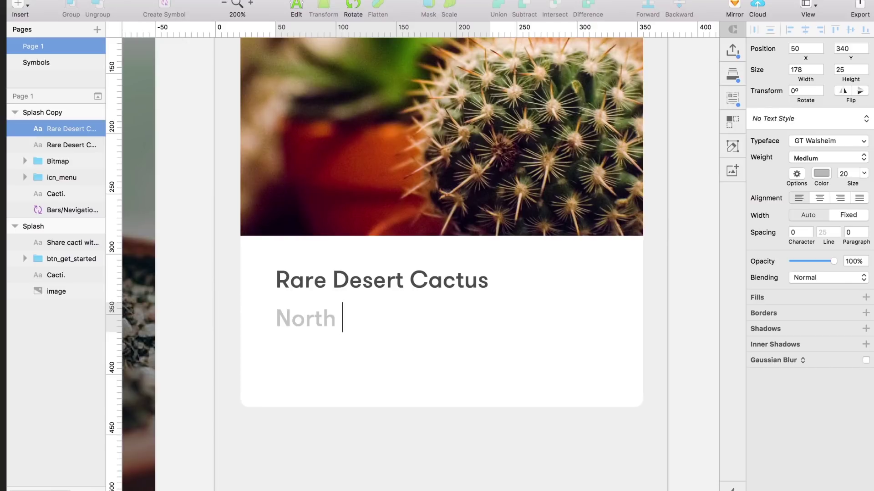
type("Park")
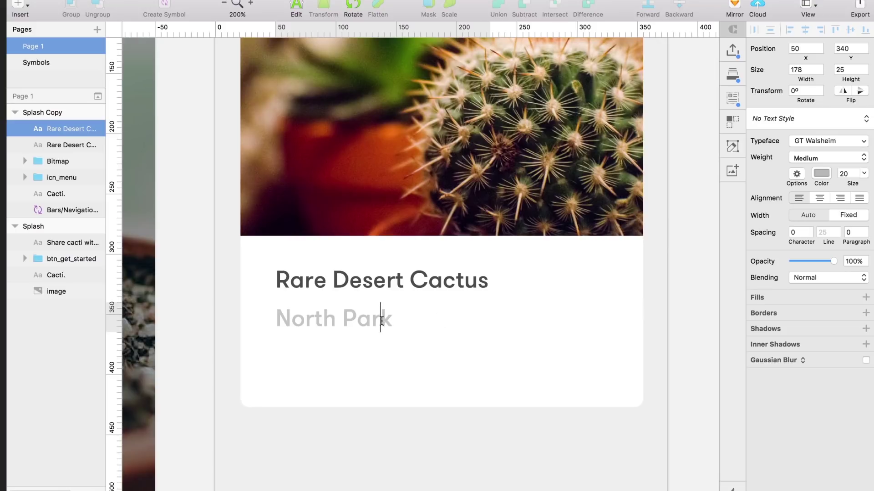
Set the "North Park" text to size 16 and Regular weight.
key("shift+alt+Left")
key("shift+alt+Left")
left_click(849, 174)
type("1")
key("Return")
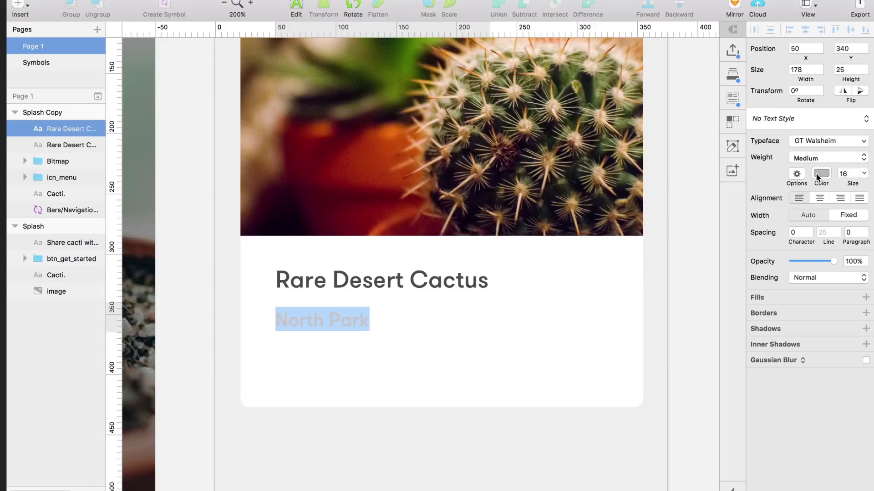
left_click(842, 158)
left_click(805, 135)
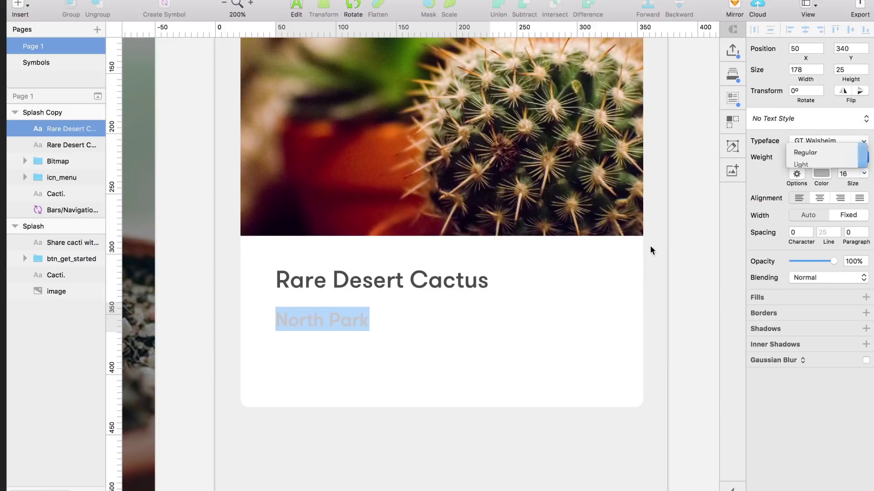
key("Escape")
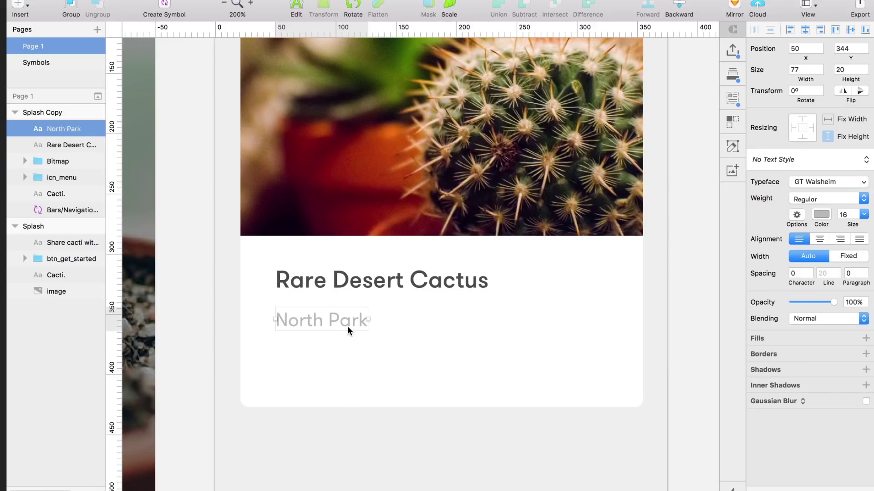
Move the "North Park" subtitle up to Y 339, 6 px below the card title.
left_click_drag(352, 323, 354, 318)
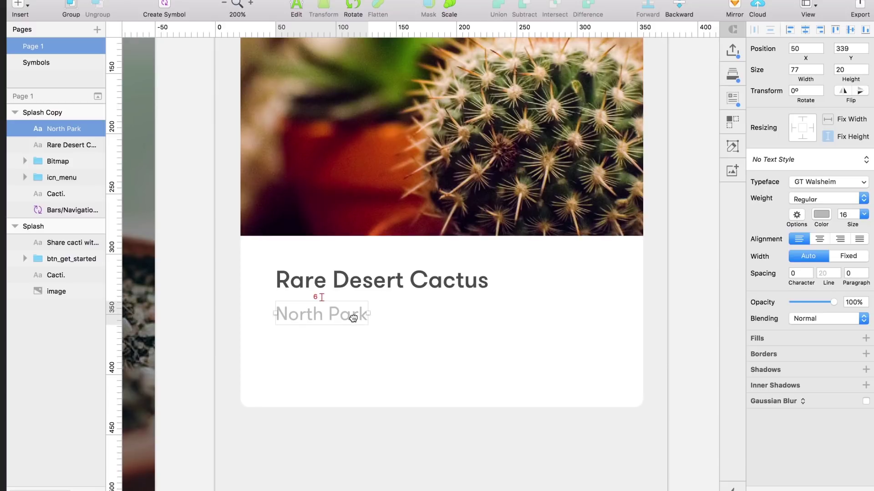
left_click(684, 307)
scroll(674, 305, "right", 2)
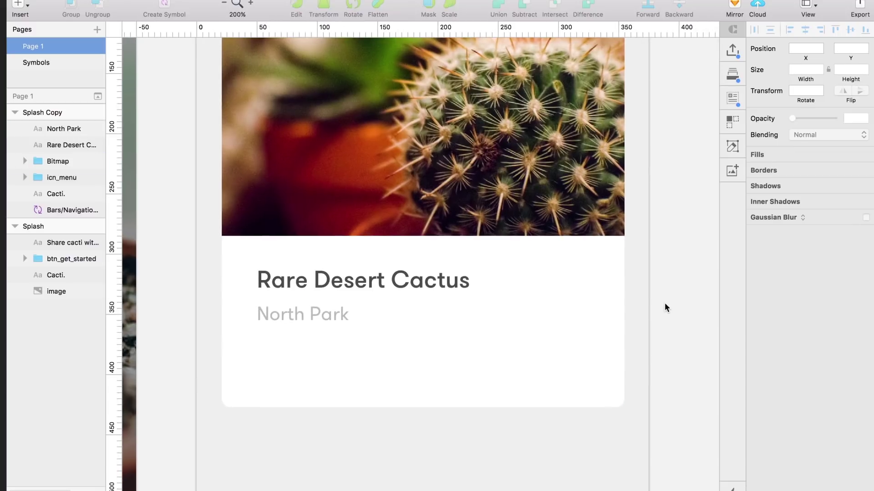
key("super+0")
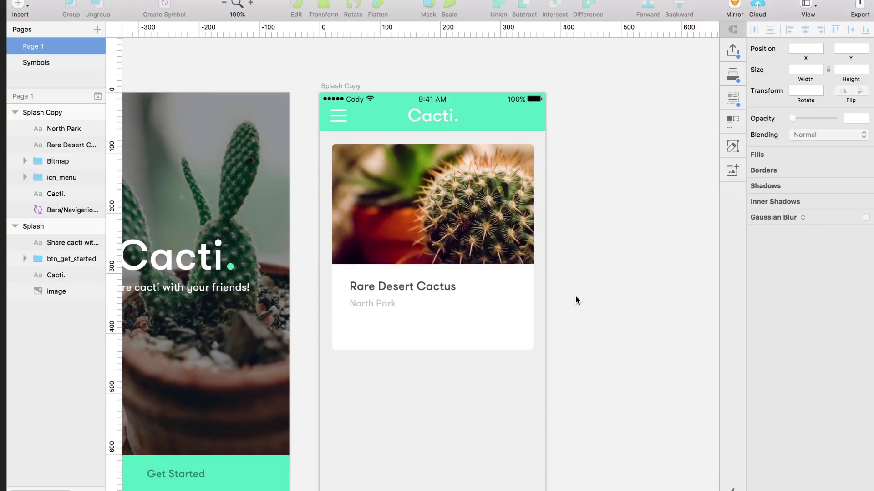
key("super+plus")
scroll(713, 340, "right", 2)
scroll(713, 340, "up", 2)
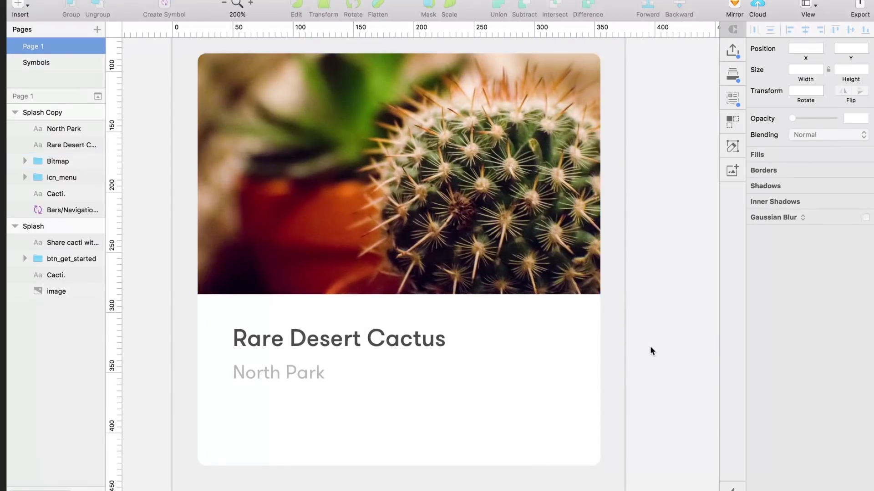
Shorten the white card by raising its bottom edge to reduce the empty space under the "North Park" subtitle.
scroll(649, 351, "down", 2)
scroll(650, 351, "left", 2)
left_click(514, 387)
left_click_drag(425, 444, 428, 418)
double_click(432, 427)
left_click(665, 380)
scroll(678, 364, "up", 1)
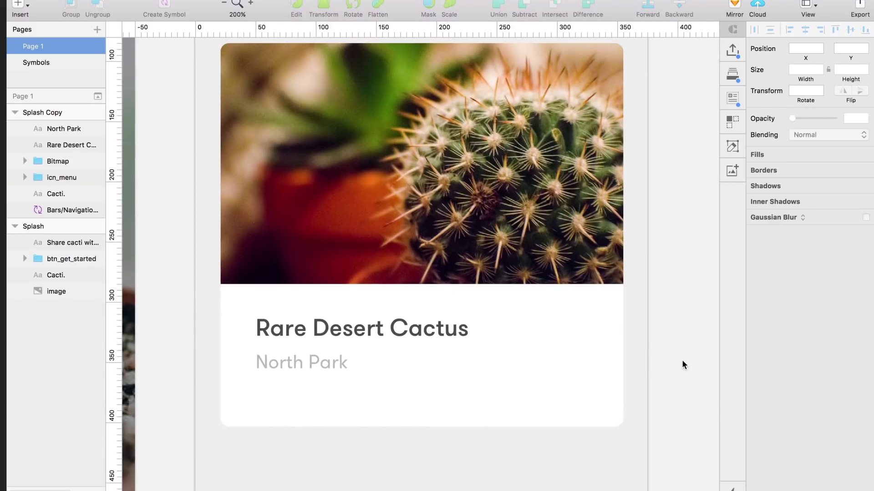
key("super+minus")
scroll(635, 329, "left", 2)
scroll(635, 329, "up", 1)
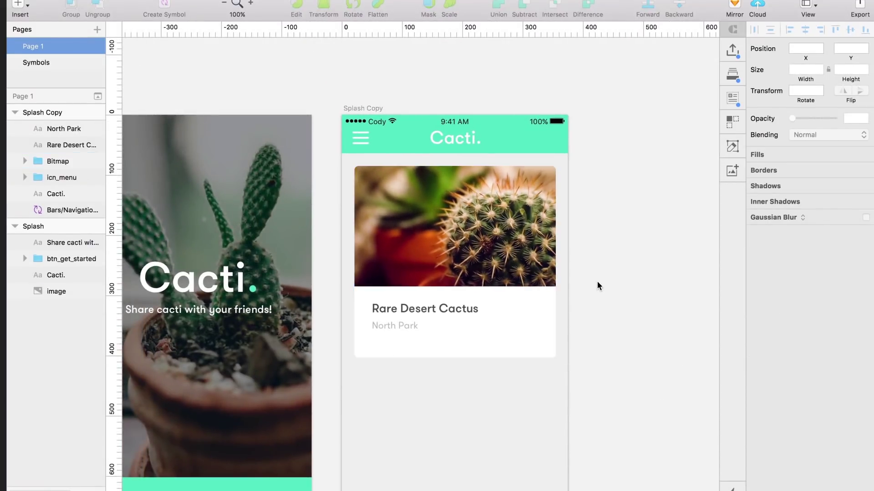
scroll(605, 280, "right", 1)
scroll(605, 280, "up", 1)
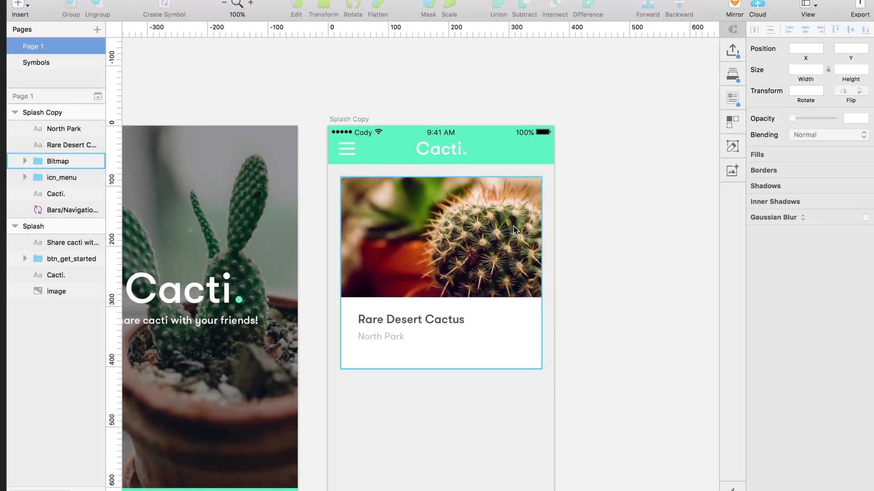
Draw a circle about 35 by 35 px over the upper-right area of the cactus photo.
key("super+plus")
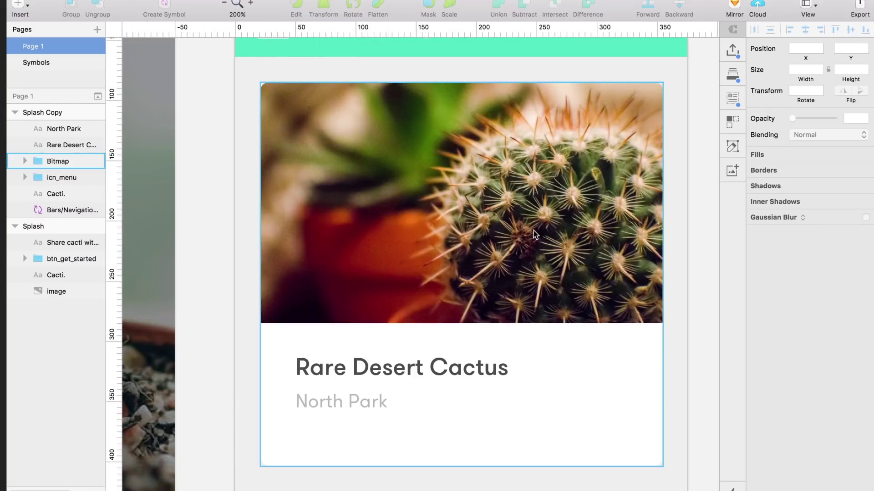
left_click_drag(533, 233, 495, 250)
scroll(495, 250, "right", 3)
scroll(495, 250, "up", 2)
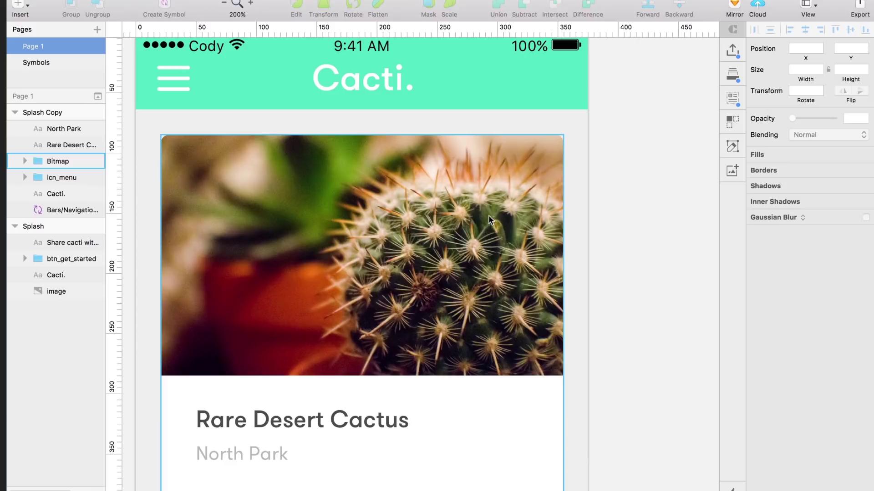
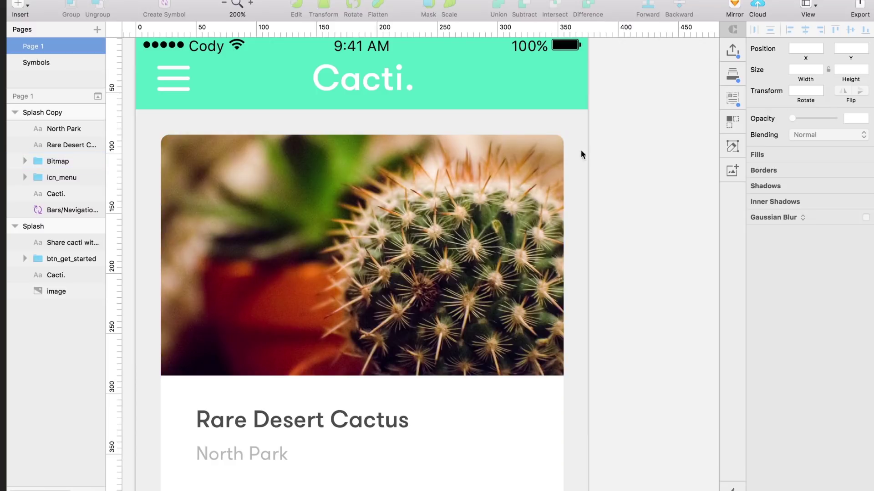
left_click(136, 1)
mouse_move(177, 5)
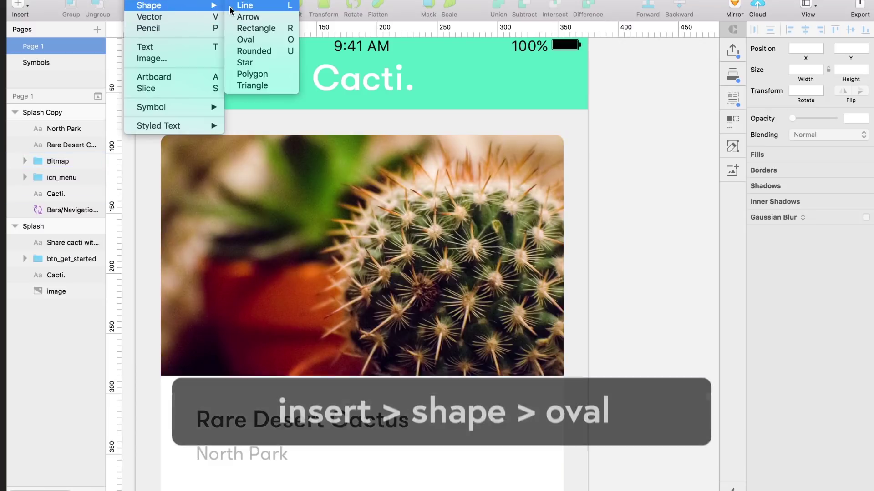
left_click(243, 40)
left_click_drag(506, 165, 545, 203)
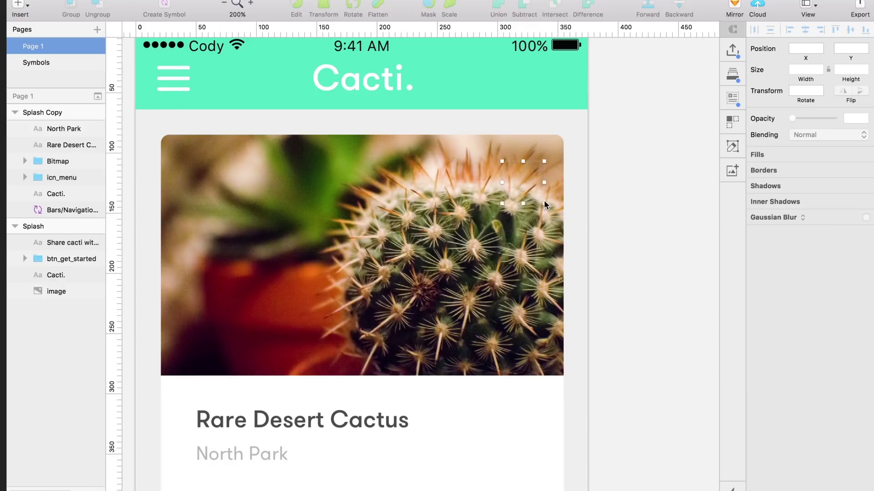
Remove the circle's border, fill it with black 000000, and lower its opacity to 70%.
left_click(753, 284)
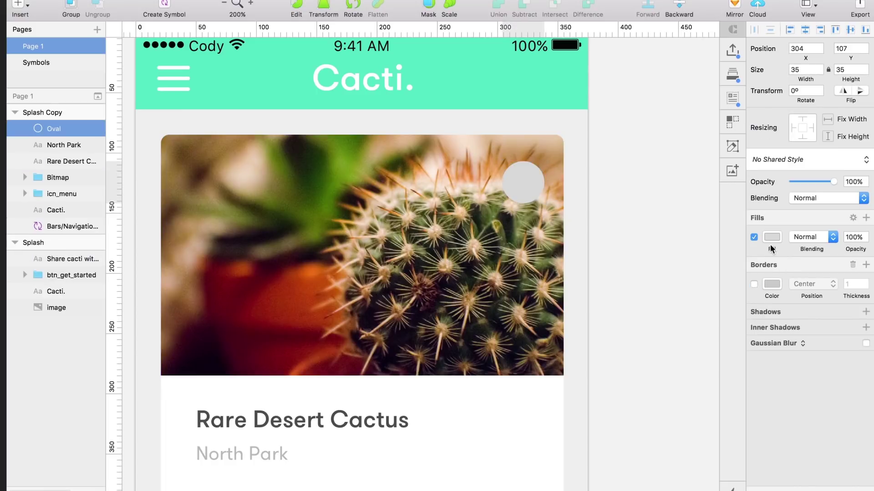
left_click(772, 238)
left_click_drag(765, 361, 722, 395)
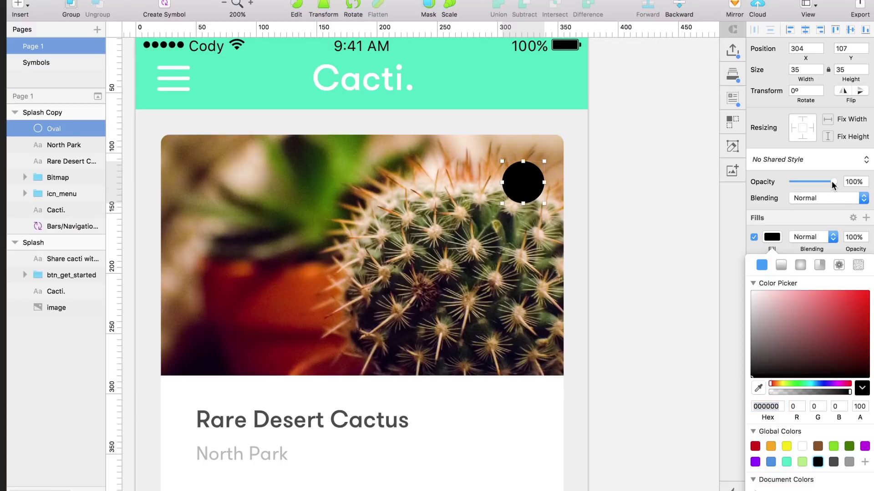
left_click_drag(831, 182, 818, 184)
left_click(562, 171)
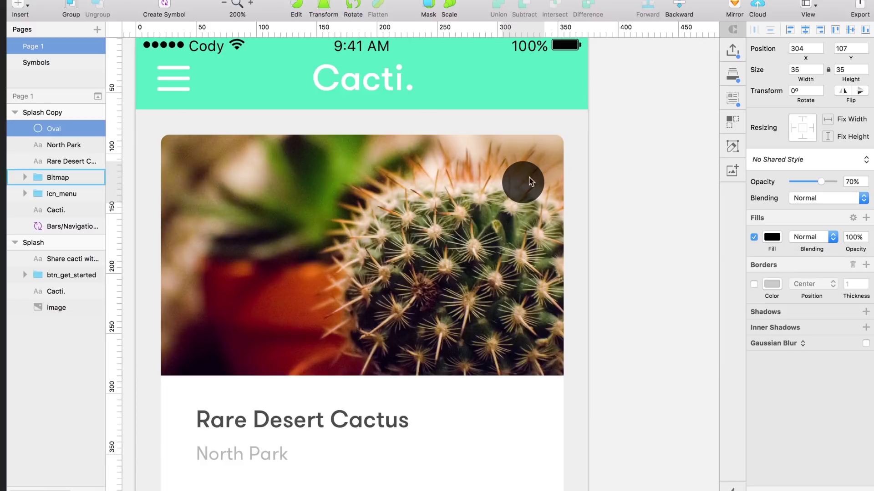
Position the circle in the photo's upper-right corner, 10 px in from the card's top and right edges.
left_click_drag(533, 184, 552, 160)
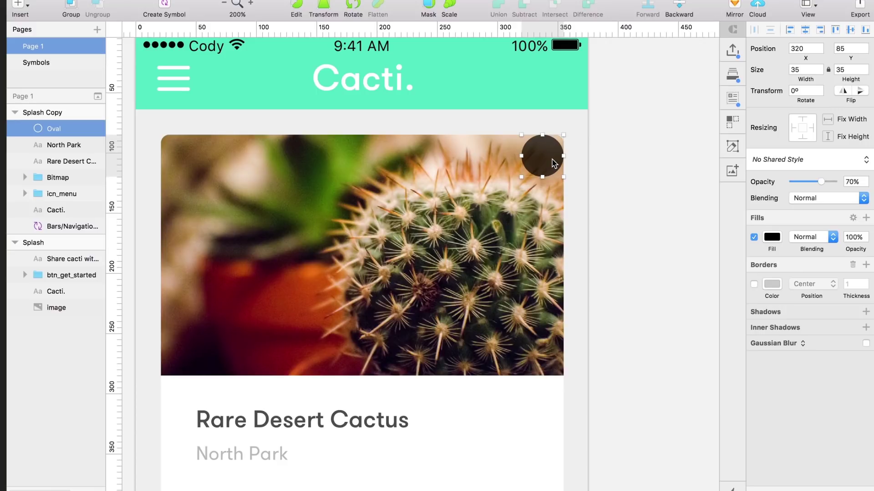
key("shift+Left")
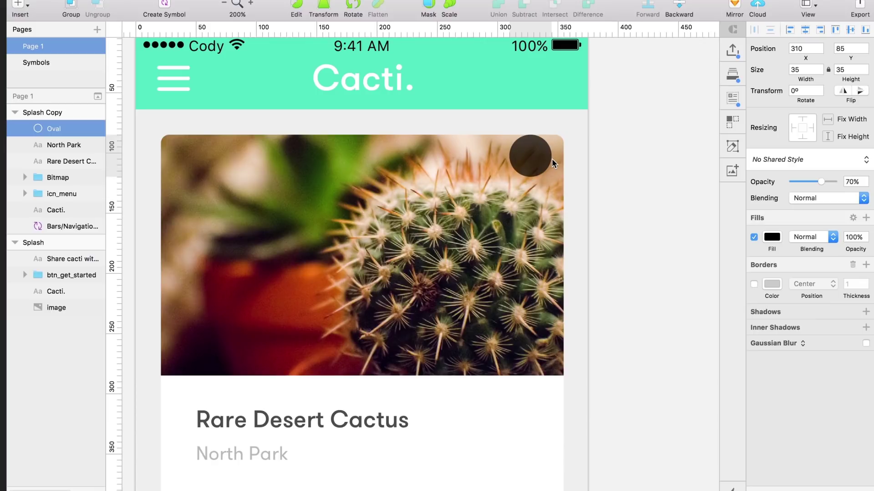
key("shift+Down")
left_click(616, 171)
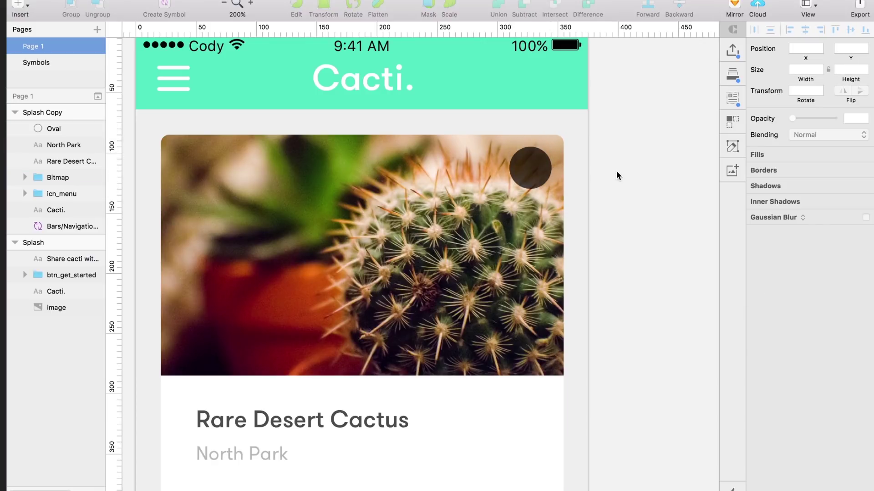
Draw a closed bookmark shape about 13.5 by 15 px, notched at its lower edge, with the Vector tool inside the dark circle.
left_click(132, 2)
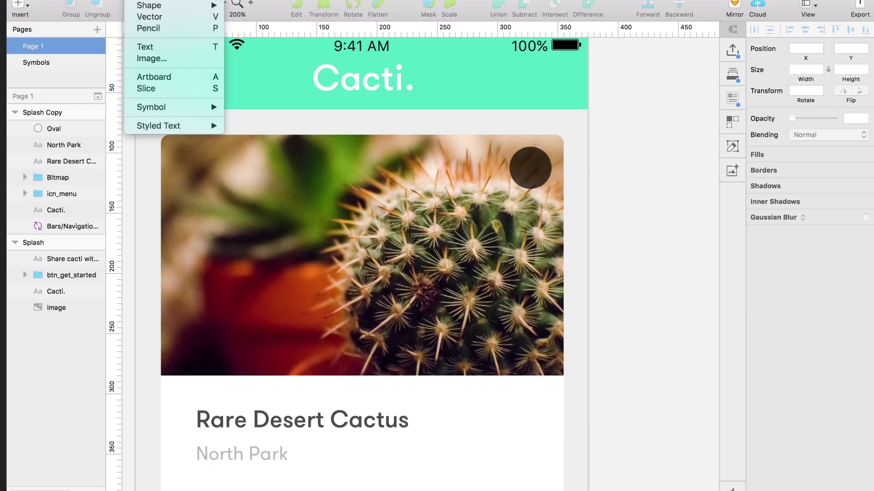
left_click(150, 17)
scroll(573, 195, "up", 5)
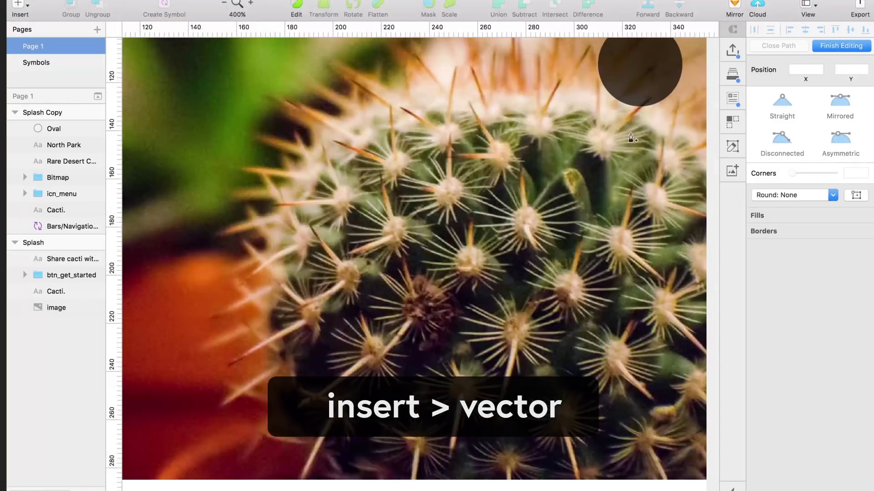
scroll(470, 193, "up", 5)
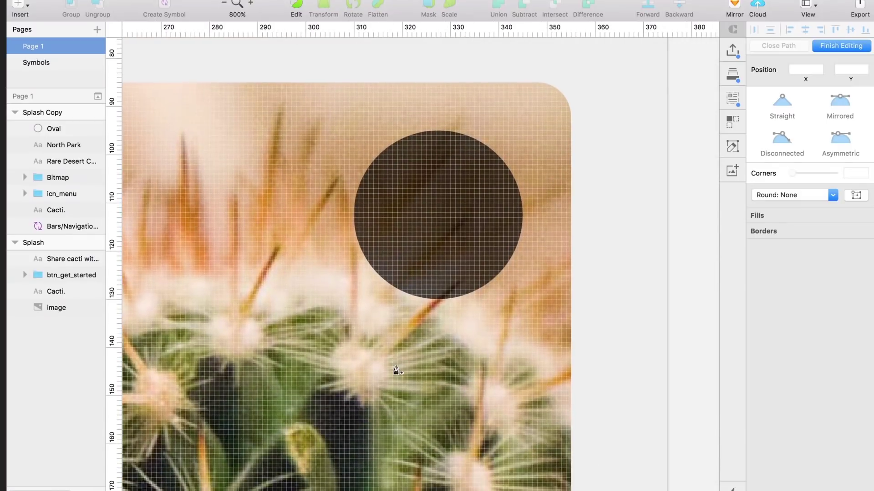
left_click(413, 243)
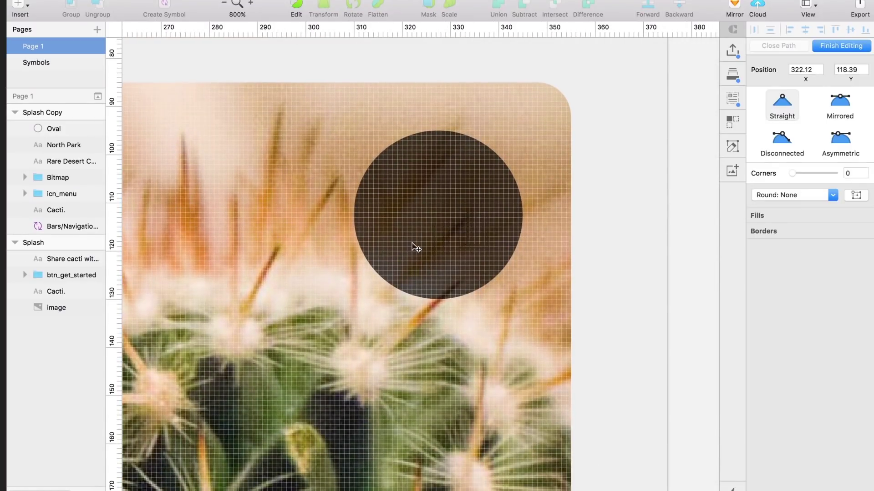
left_click(412, 171)
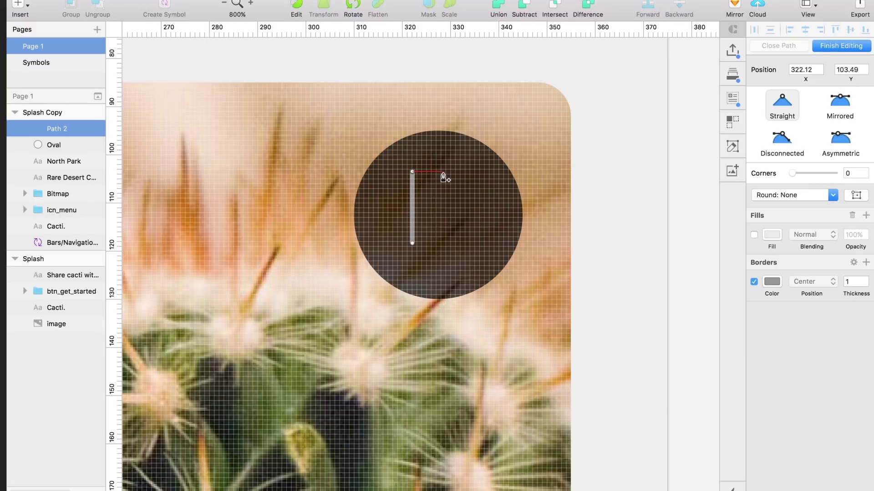
left_click(477, 171)
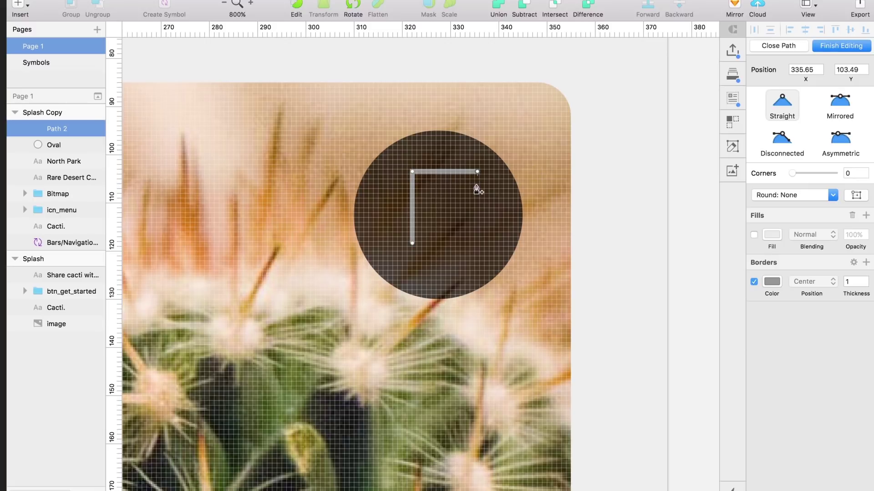
left_click(477, 244)
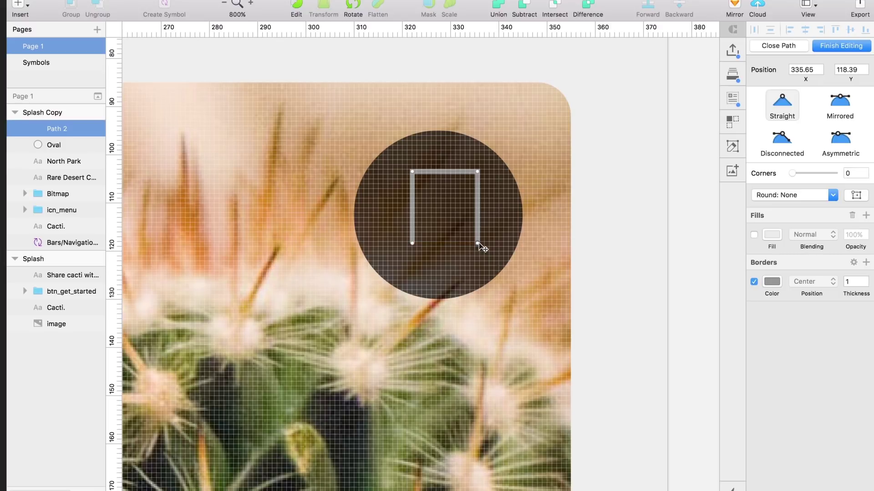
left_click(444, 210)
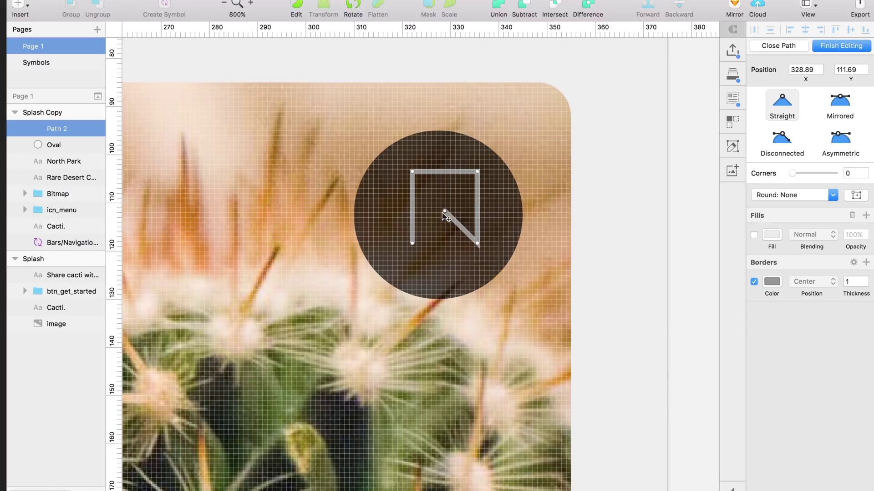
left_click(412, 244)
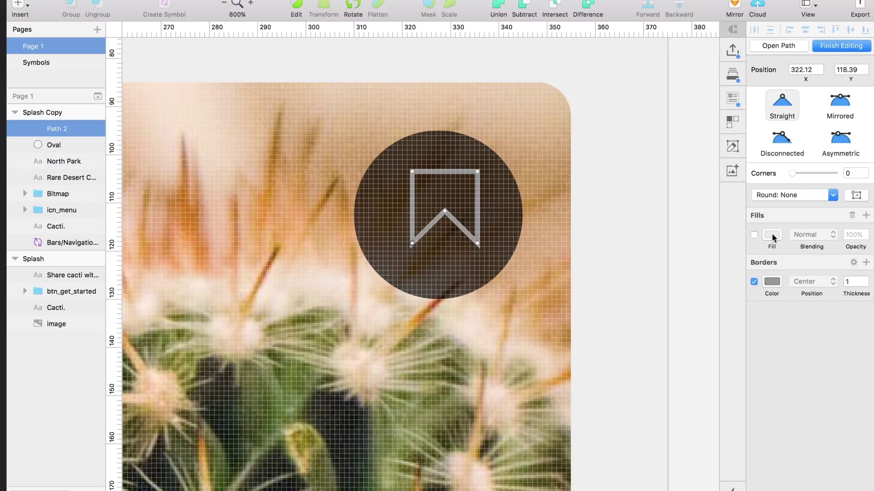
Colour the bookmark's border white FFFFFF and give it round ends and round joins.
left_click(773, 281)
left_click_drag(752, 359, 743, 352)
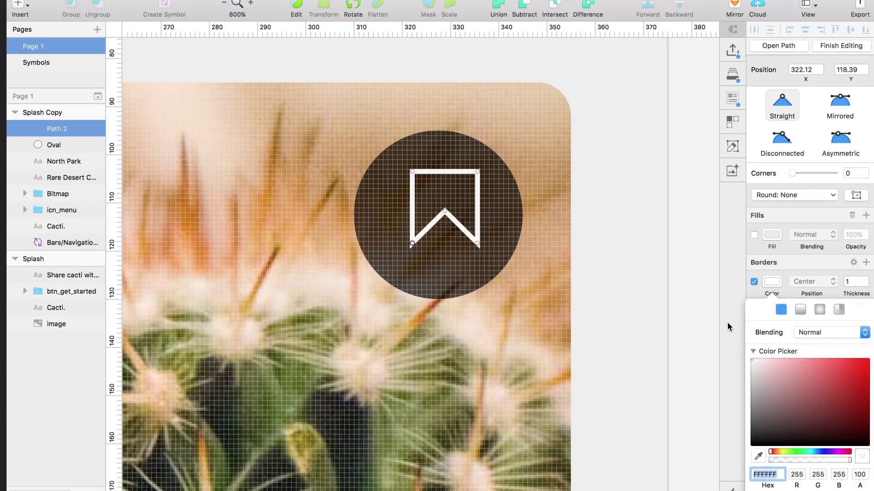
left_click(829, 268)
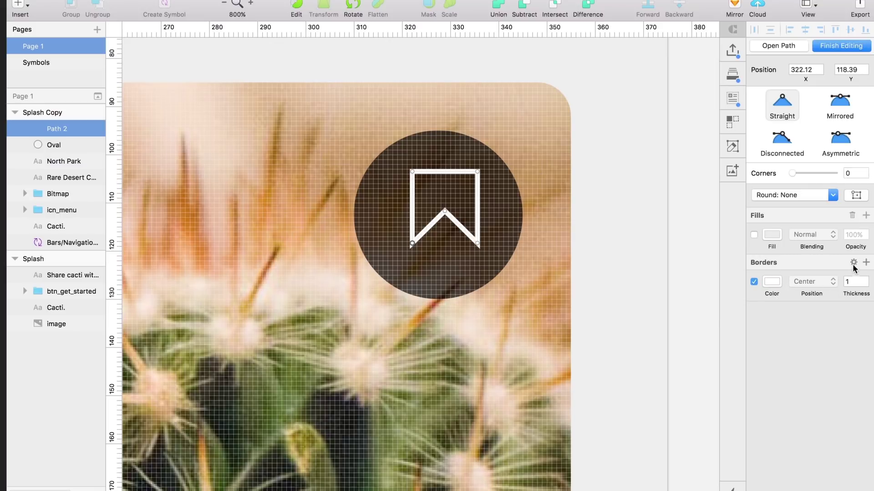
left_click(854, 263)
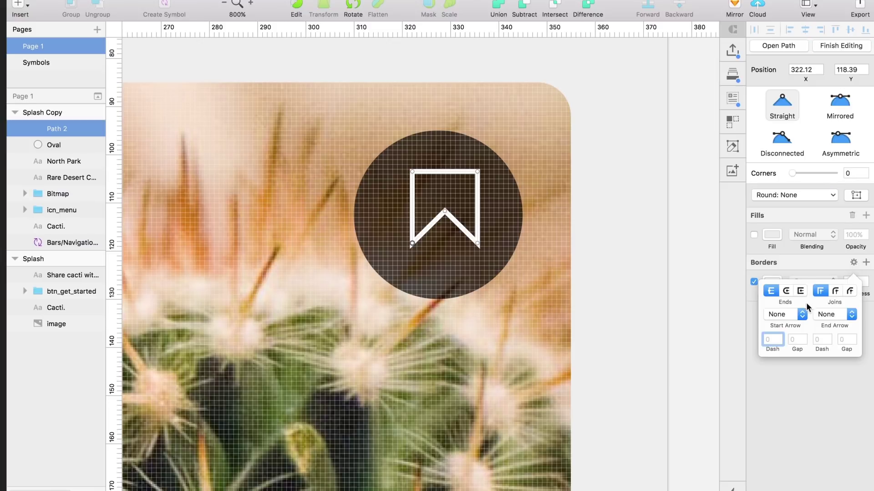
left_click(835, 292)
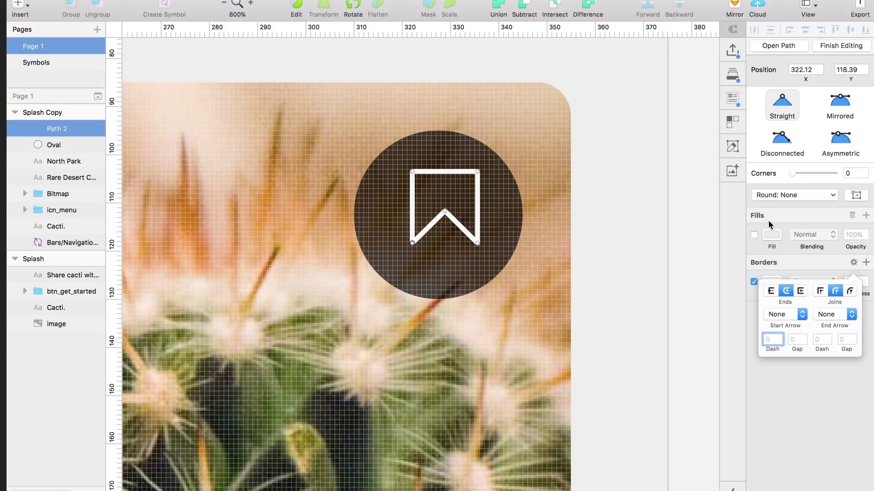
left_click(842, 261)
Try a border thickness of 3 on the bookmark, then reduce it to 2.
left_click(844, 284)
type("3")
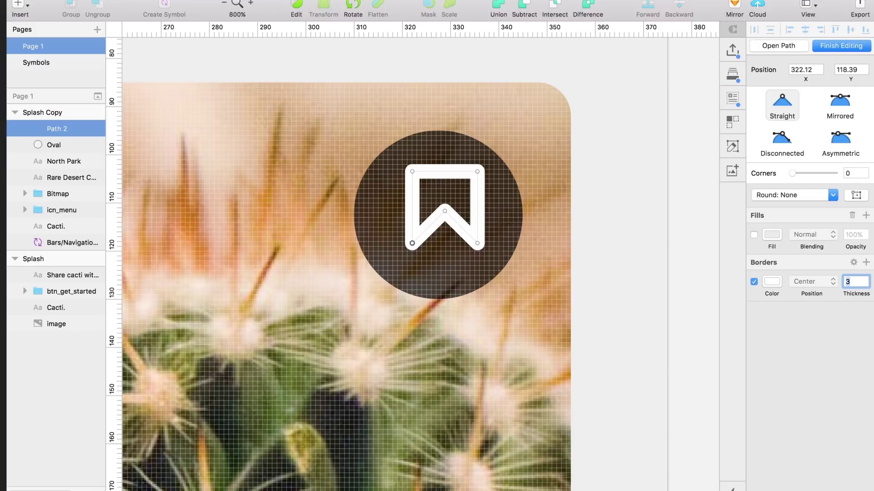
key("Down")
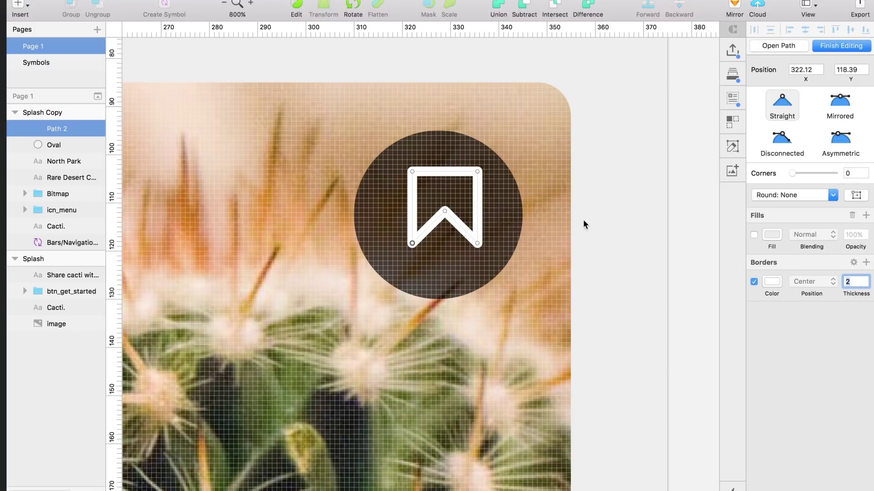
Finish editing the bookmark path and centre it in the dark circle at X 321, Y 105.
left_click(832, 51)
left_click_drag(459, 173, 454, 181)
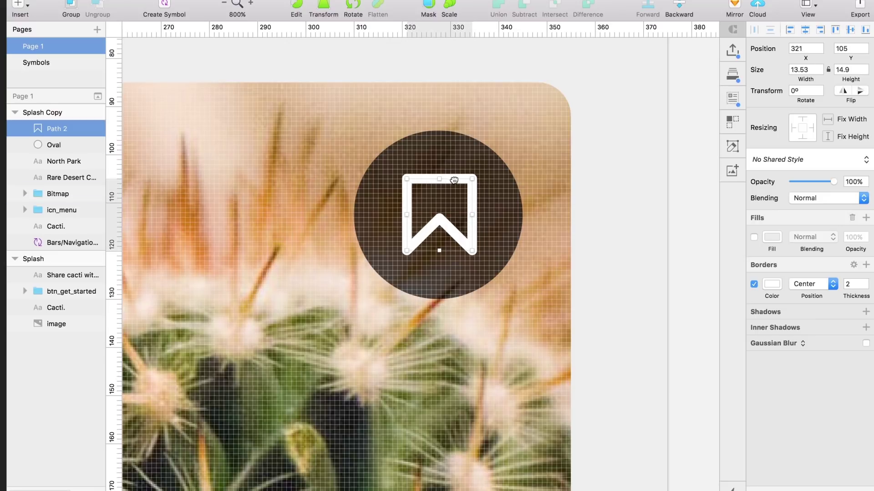
key("super+minus")
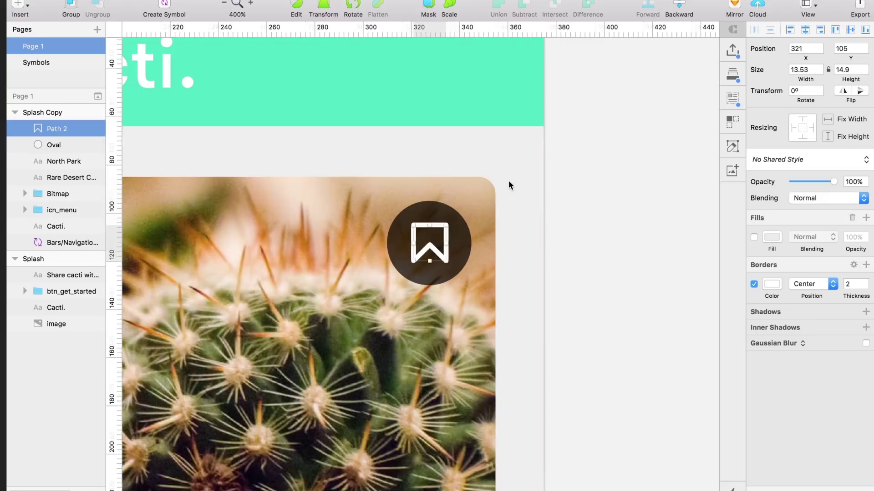
key("super+minus")
left_click(523, 210)
scroll(573, 230, "left", 2)
scroll(573, 230, "down", 1)
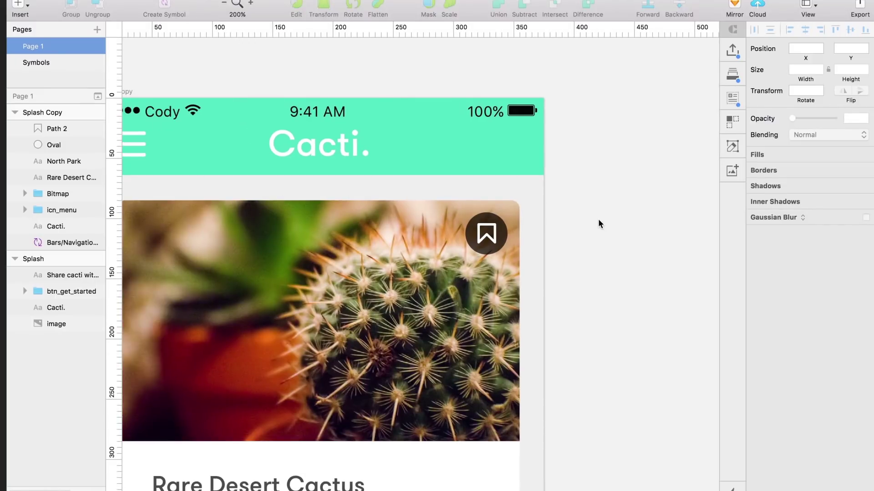
Move the cactus photo inside the card's masked group up 5 px.
key("super+minus")
scroll(590, 230, "down", 2)
scroll(589, 231, "left", 2)
scroll(595, 214, "left", 1)
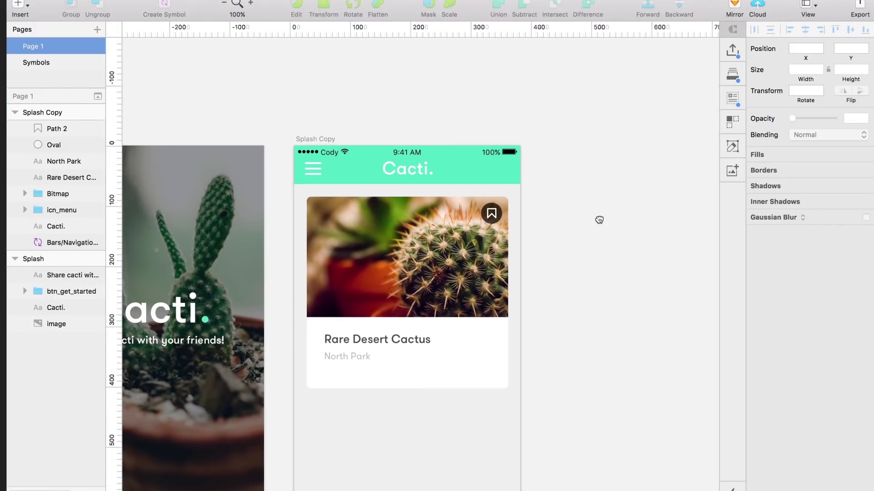
key("super+plus")
scroll(603, 213, "down", 2)
scroll(603, 214, "left", 1)
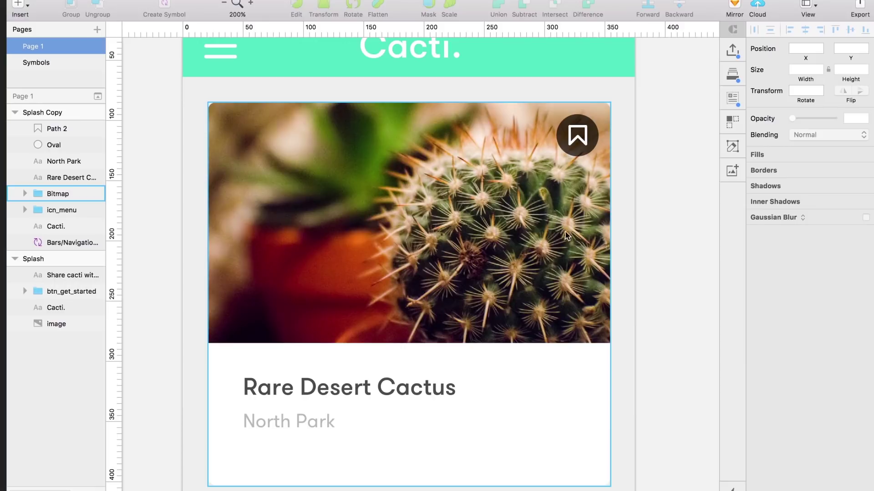
double_click(454, 333)
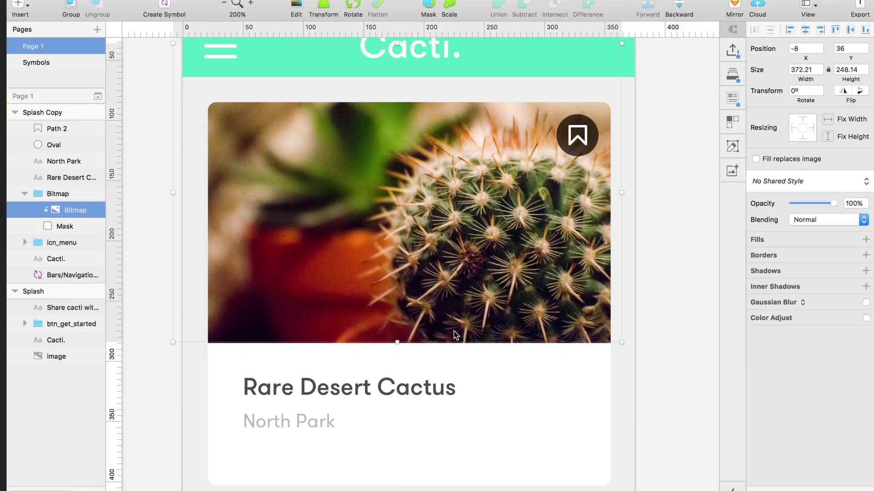
key("Up")
key("Up")
key("Up")
key("Up")
key("Up")
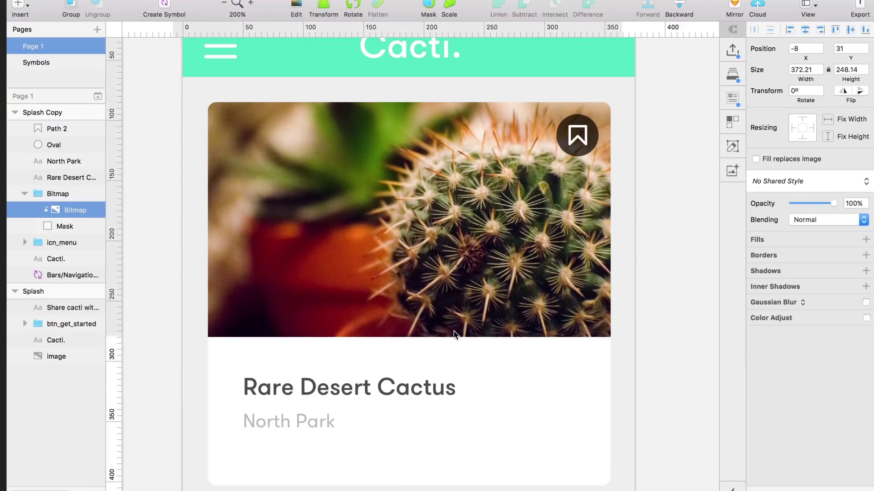
Reposition the "Rare Desert Cactus" title and "North Park" subtitle together about 3 px higher beneath the photo.
left_click(364, 385)
left_click(314, 423, "shift")
left_click_drag(316, 422, 320, 379)
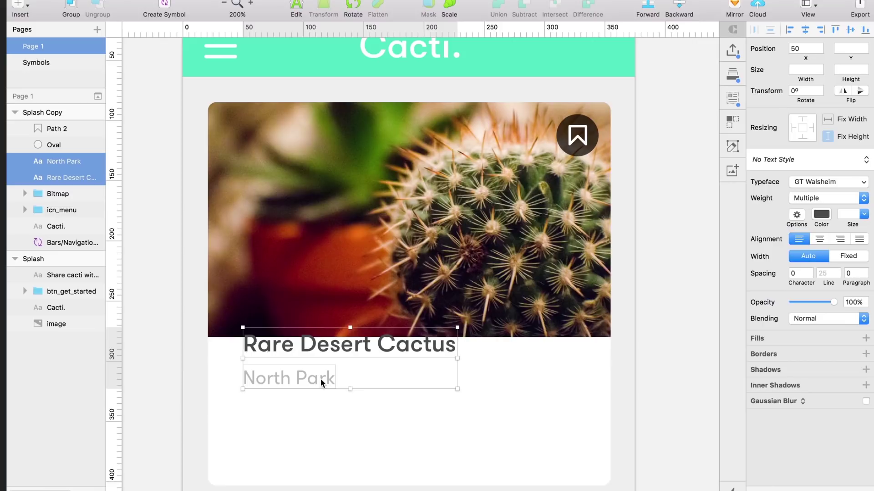
key("shift+Down")
key("shift+Down")
key("shift+Down")
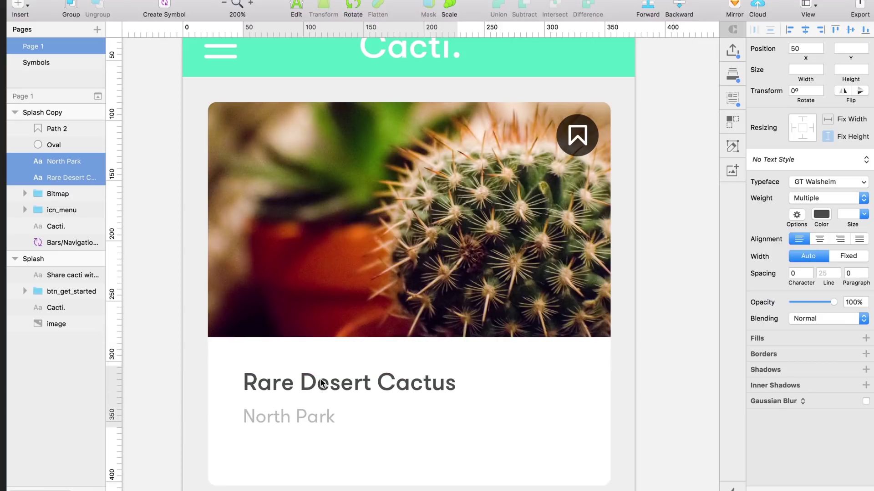
key("super+minus")
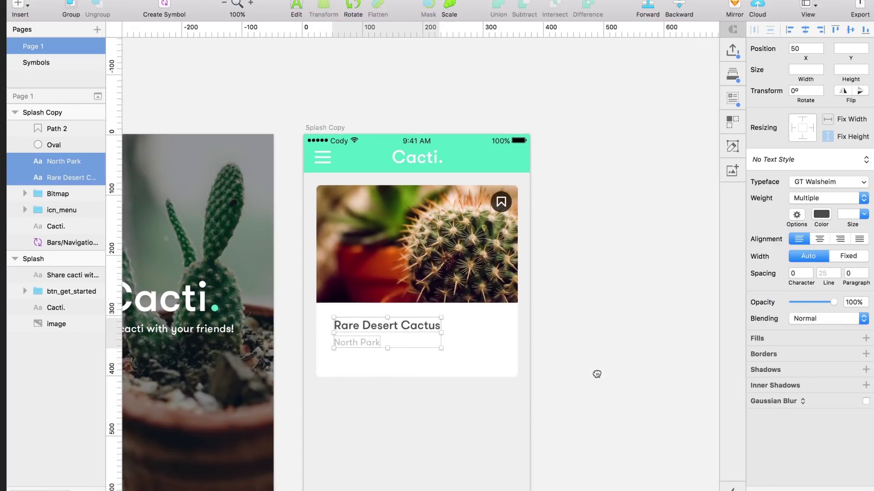
left_click(621, 367)
scroll(591, 319, "down", 2)
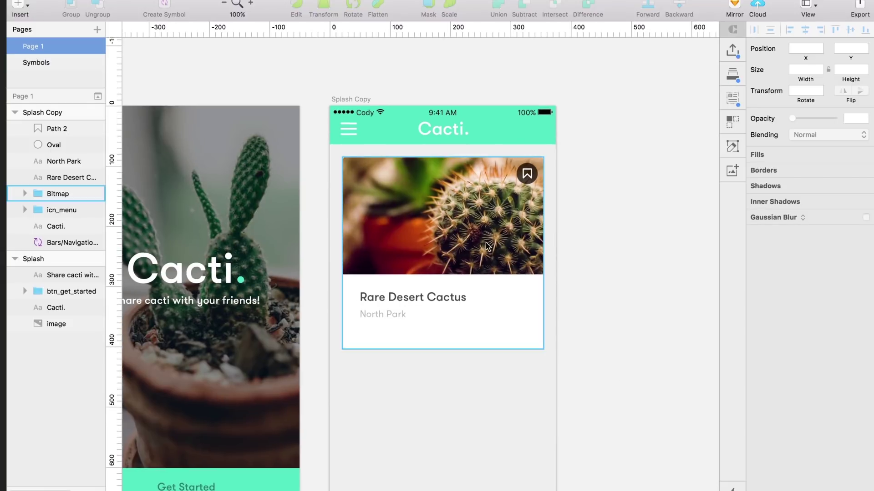
Group the circle, the title, the subtitle and the masked photo card.
left_click(58, 194)
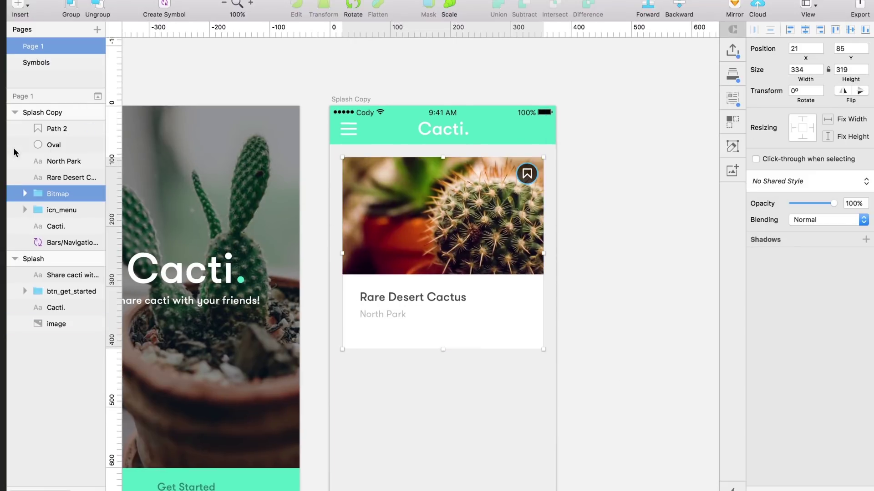
left_click(527, 174)
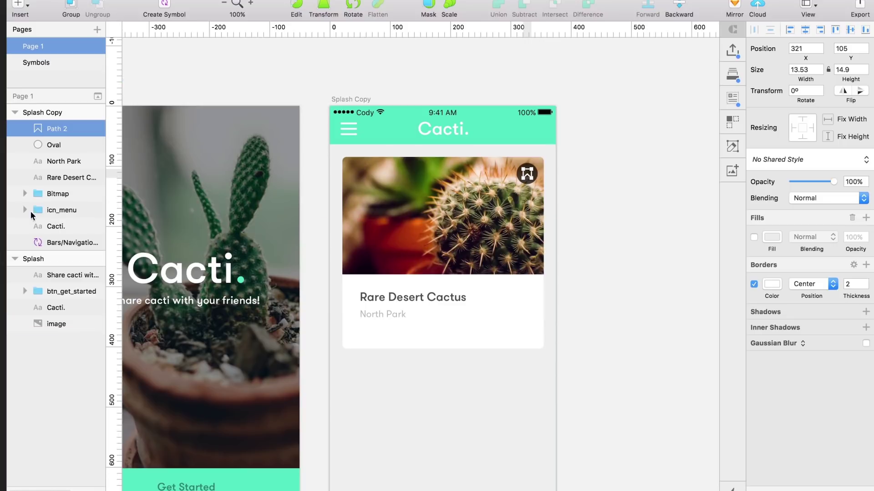
left_click_drag(570, 181, 381, 326)
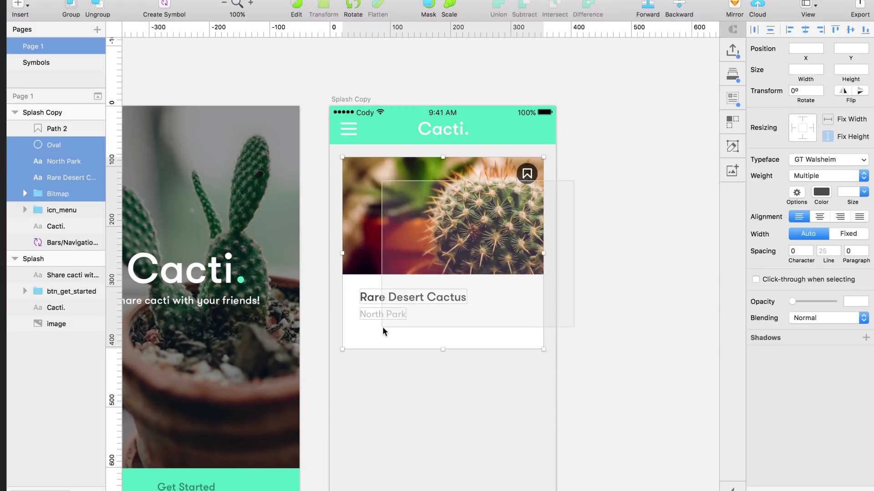
right_click(414, 263)
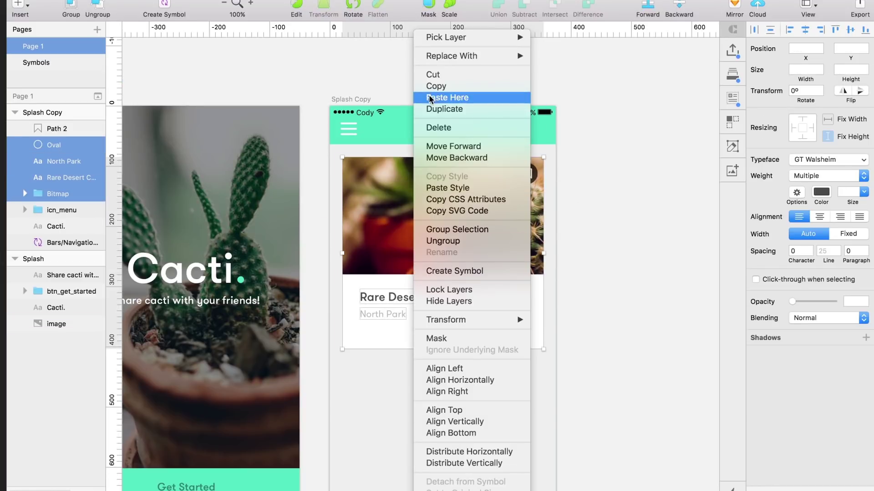
left_click(462, 230)
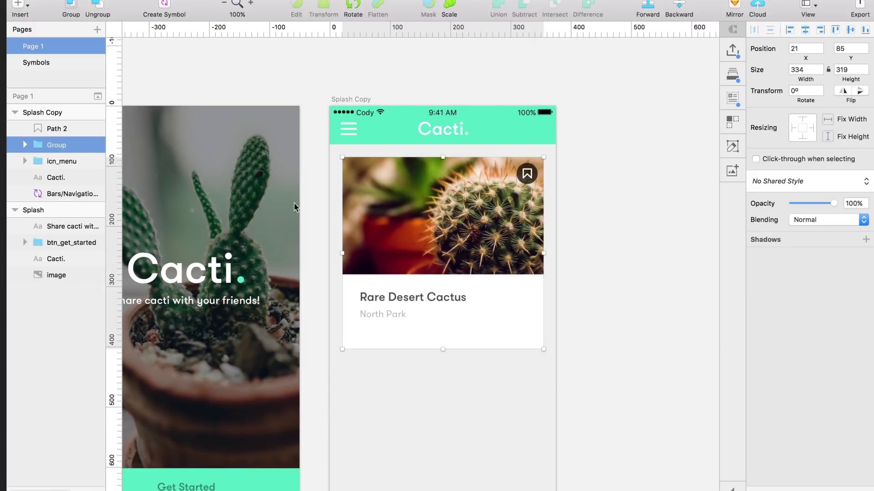
Move the bookmark path into the new group, above the circle.
left_click(90, 145)
left_click(91, 145)
left_click(25, 144)
left_click_drag(68, 129, 67, 150)
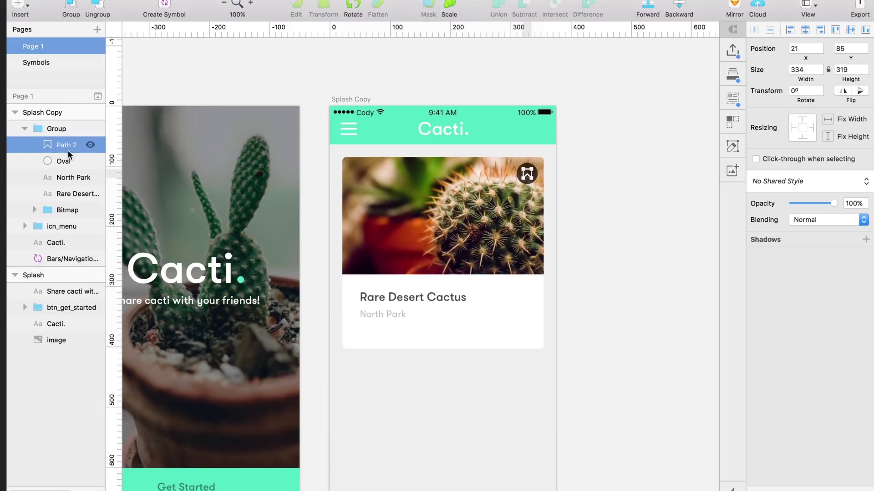
Rename the group as "card" and expand it to show its layers.
left_click(25, 129)
double_click(59, 129)
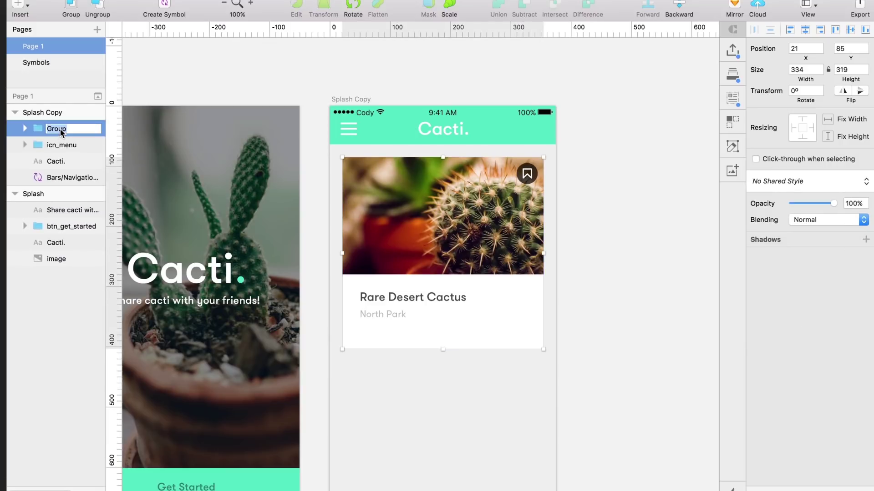
type("card")
key("Return")
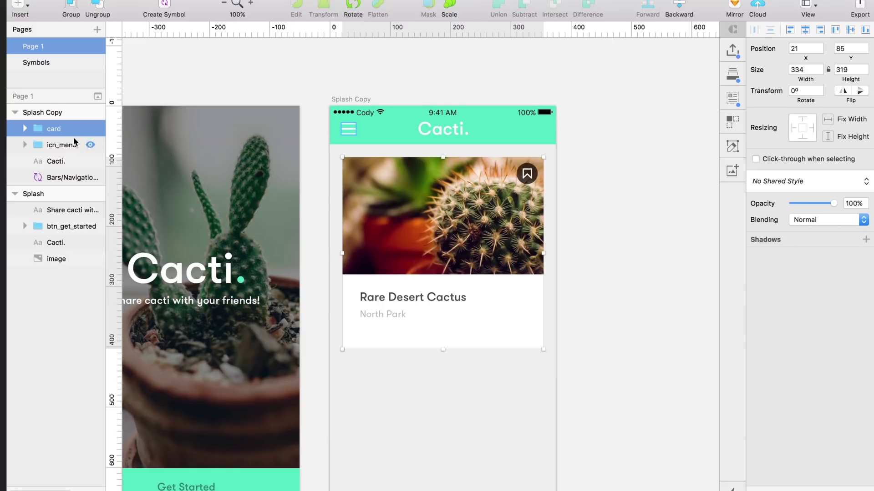
left_click(24, 129)
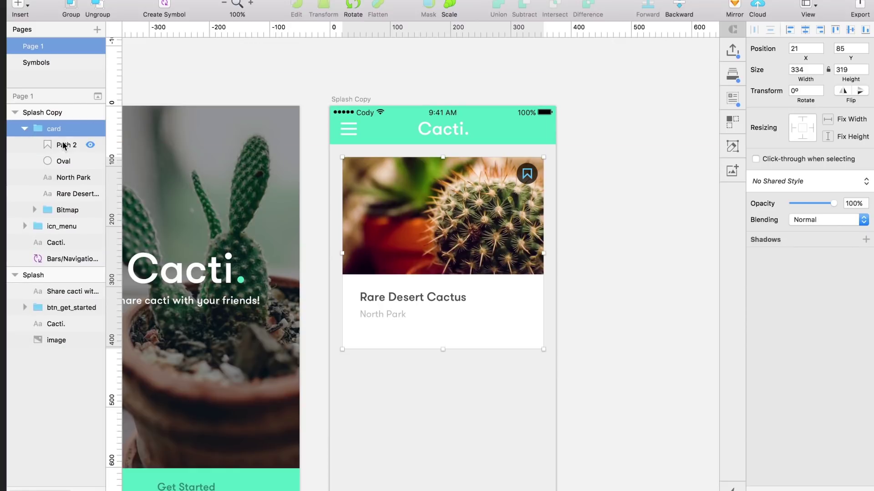
Group the bookmark path and its circle inside the card and name the new group "icn_bookmark".
left_click(64, 145)
left_click(69, 162, "shift")
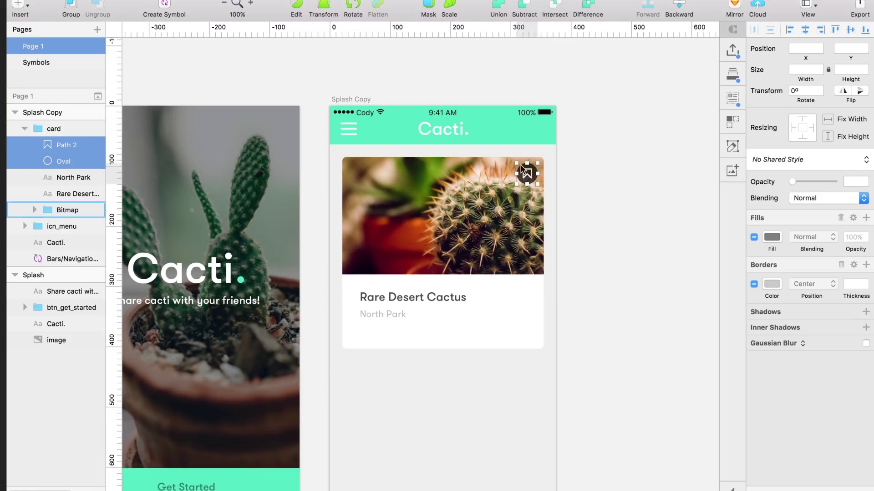
right_click(67, 165)
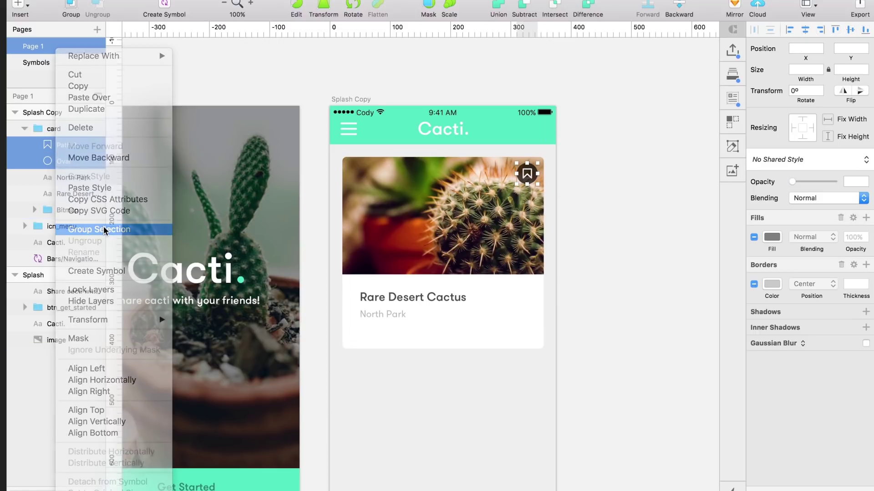
left_click(103, 229)
double_click(64, 146)
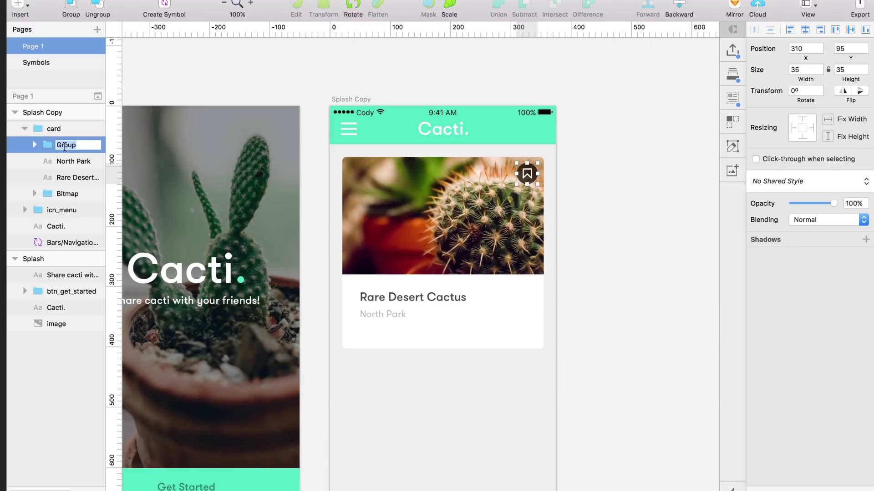
type("icn_bookma...")
Group the "Rare Desert Cactus" title with the "North Park" subtitle and name the group "text".
left_click(71, 168)
left_click(72, 178, "shift")
right_click(72, 180)
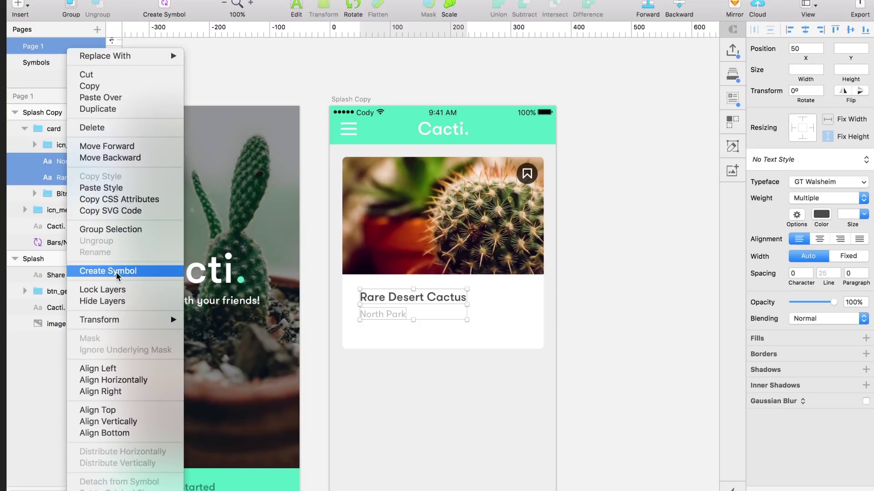
left_click(114, 229)
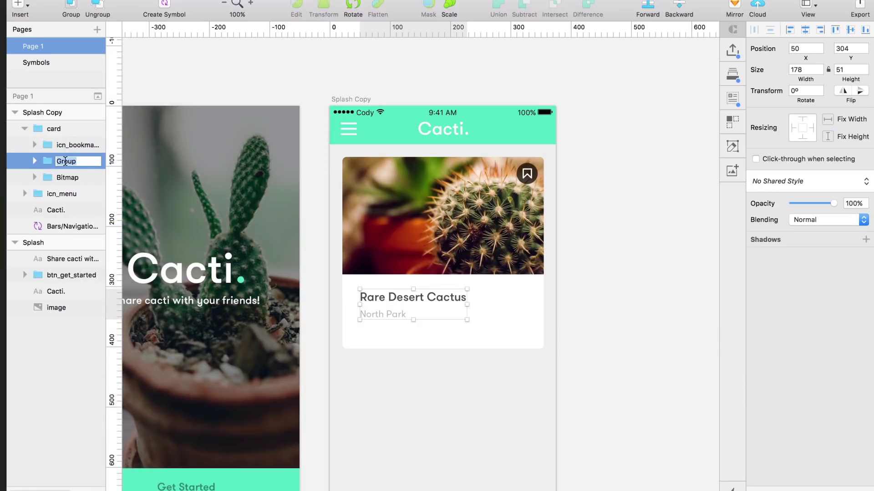
Rename the card's masked photo group as "image" and collapse the card group.
left_click(61, 179)
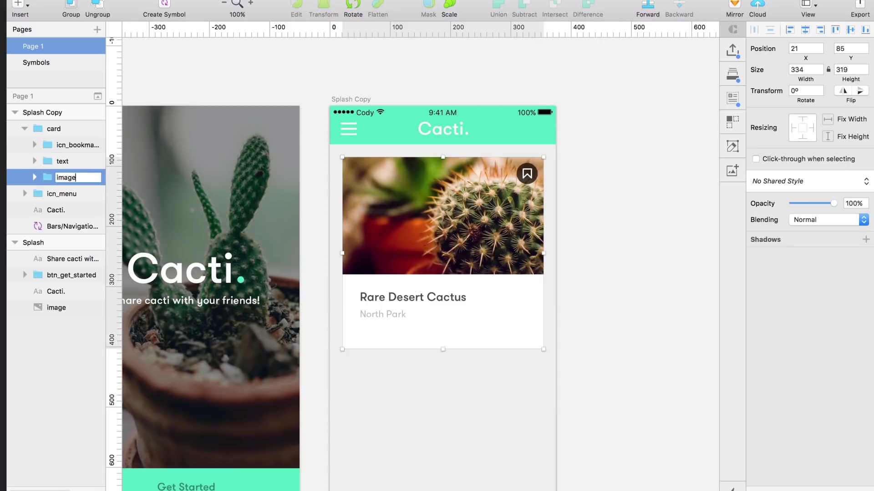
left_click(55, 130)
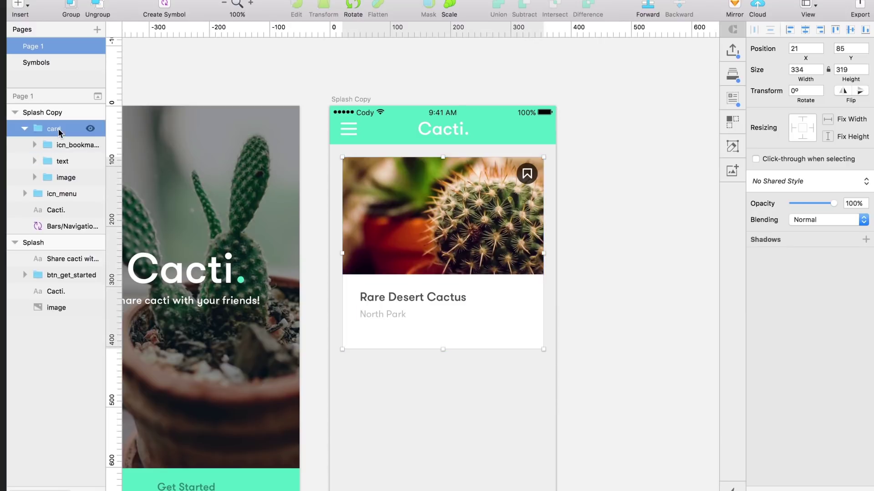
left_click(25, 129)
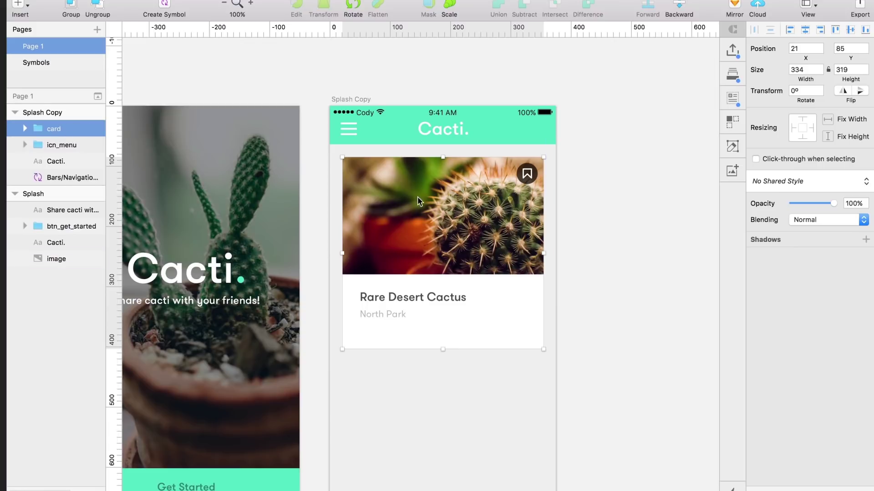
Duplicate the card directly below the original, placing the copy at X 21, Y 424.
scroll(590, 290, "down", 5)
left_click_drag(443, 143, 440, 346)
left_click_drag(418, 127, 417, 117)
key("shift+Down")
key("shift+Down")
left_click_drag(440, 361, 440, 358)
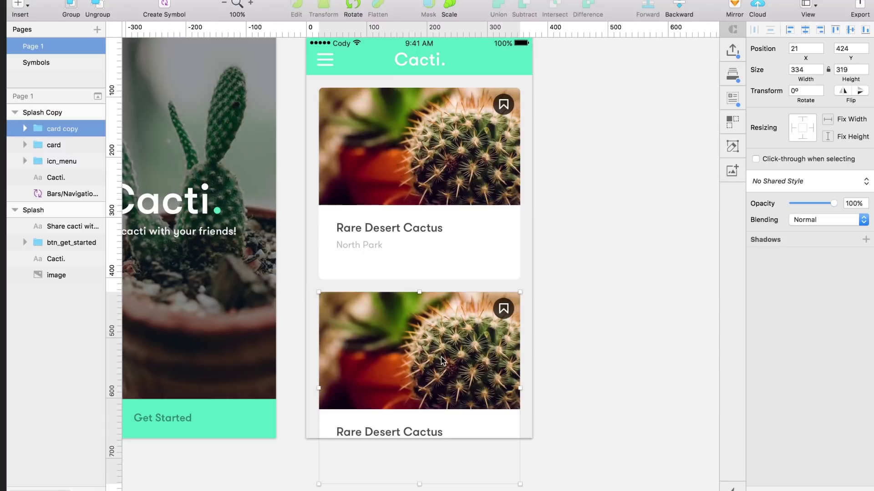
key("Escape")
scroll(473, 354, "up", 2)
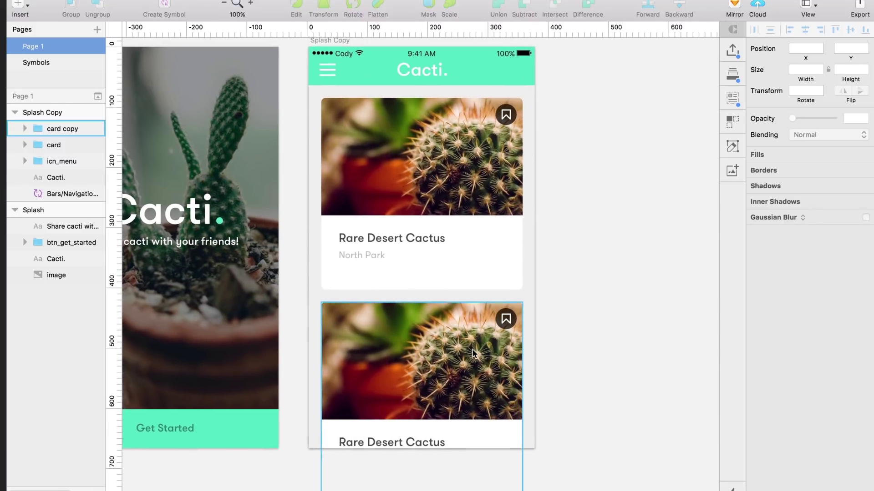
Switch to the browser, open the dark close-up photo of the spiny green cactus on Pexels and copy the image.
left_click(230, 474)
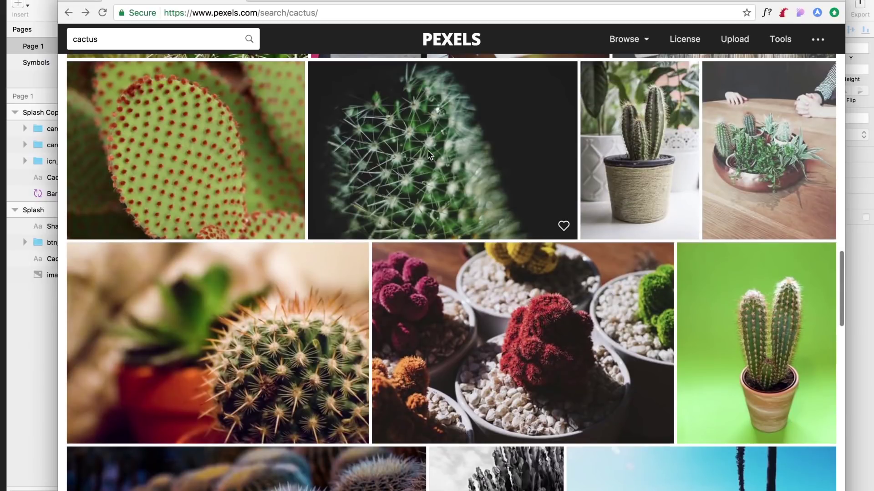
left_click(427, 151)
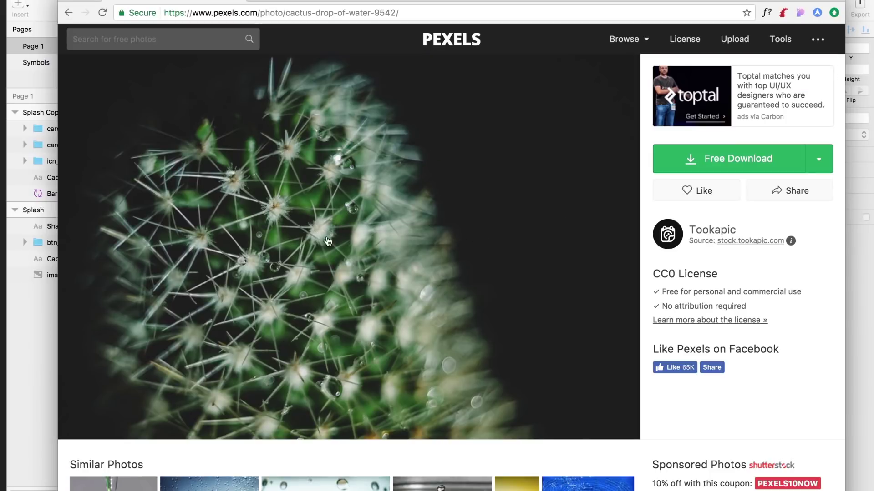
right_click(392, 269)
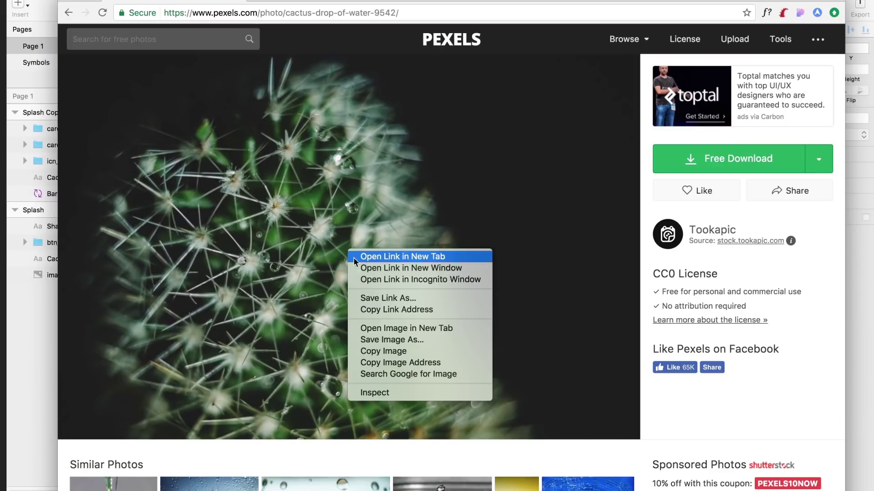
left_click(378, 350)
Back in Sketch, replace the photo in the duplicated card with the copied one, placing it above the mask in the "image" group.
left_click(46, 360)
left_click(443, 357)
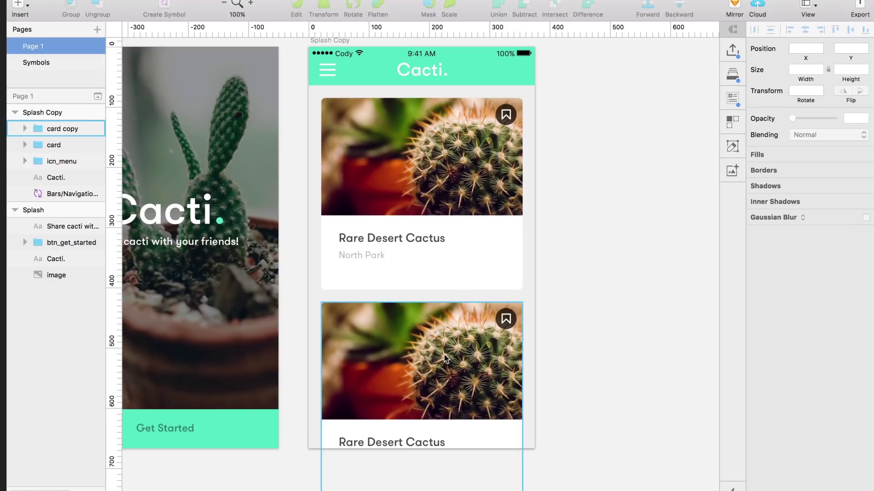
double_click(444, 356)
key("super+v")
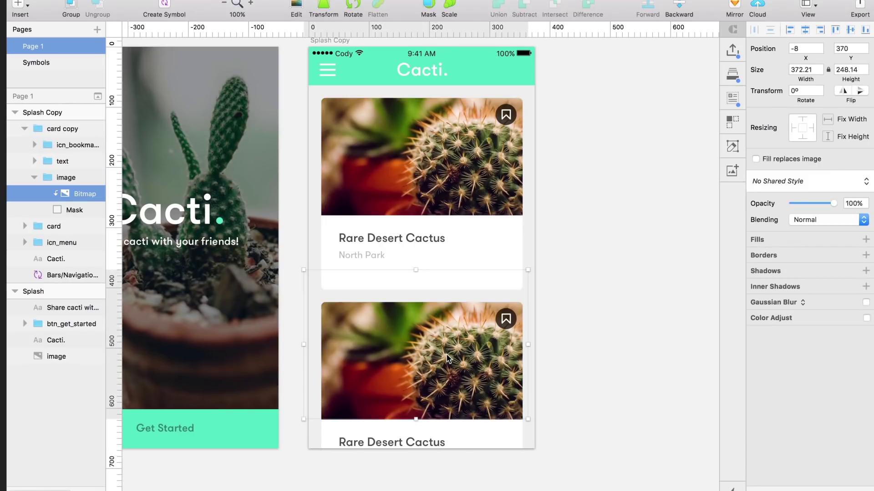
key("Delete")
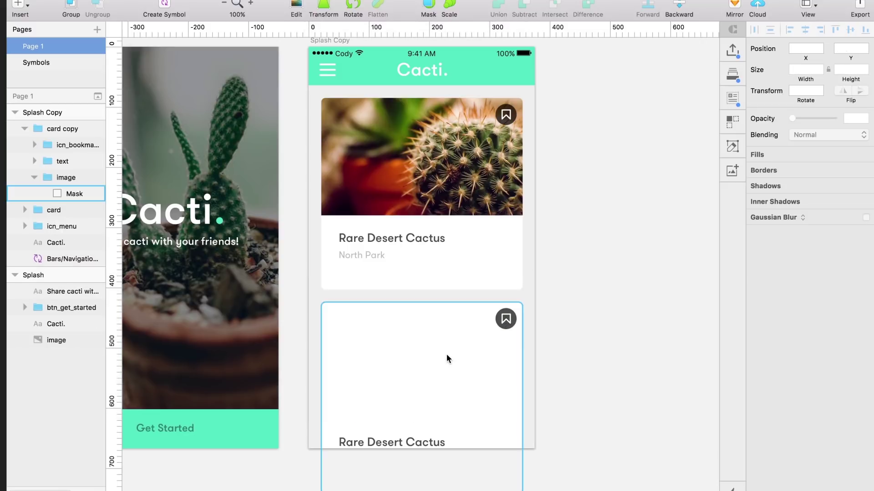
key("super+v")
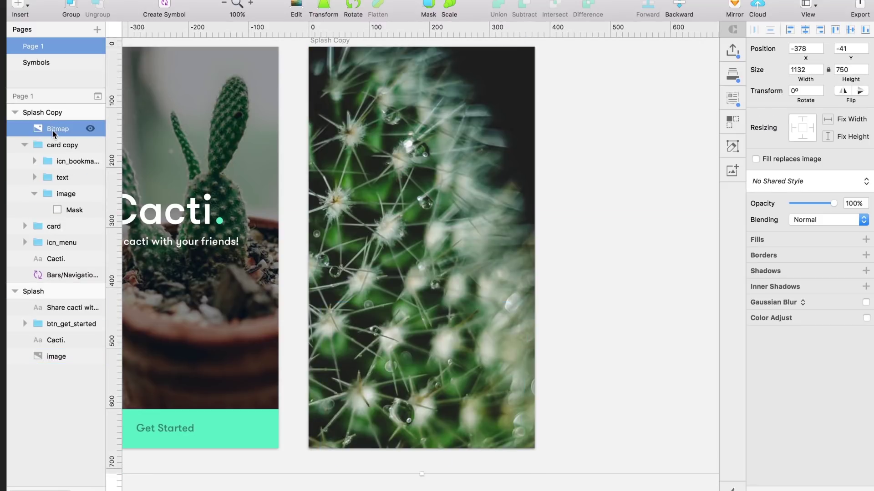
left_click_drag(71, 205, 72, 202)
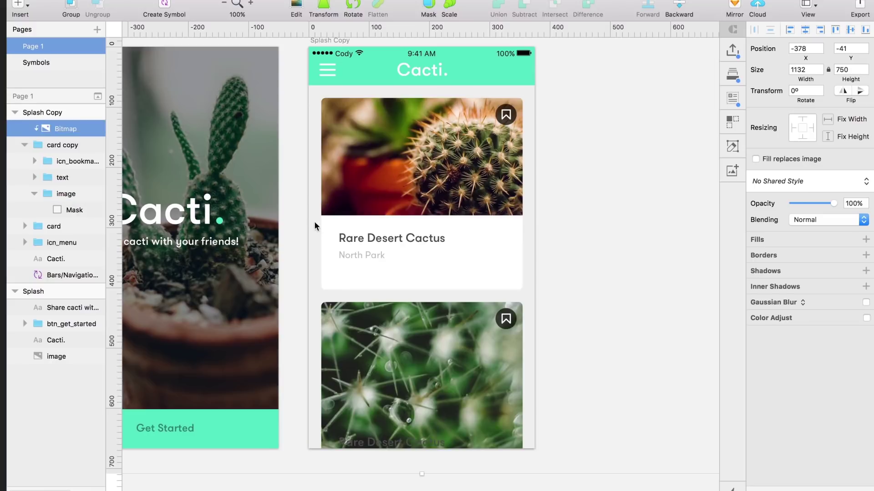
Scale the new photo down to about 382 × 253 px and move it over the second card to about X -3, Y 330.
key("super+minus")
left_click_drag(592, 147, 366, 296)
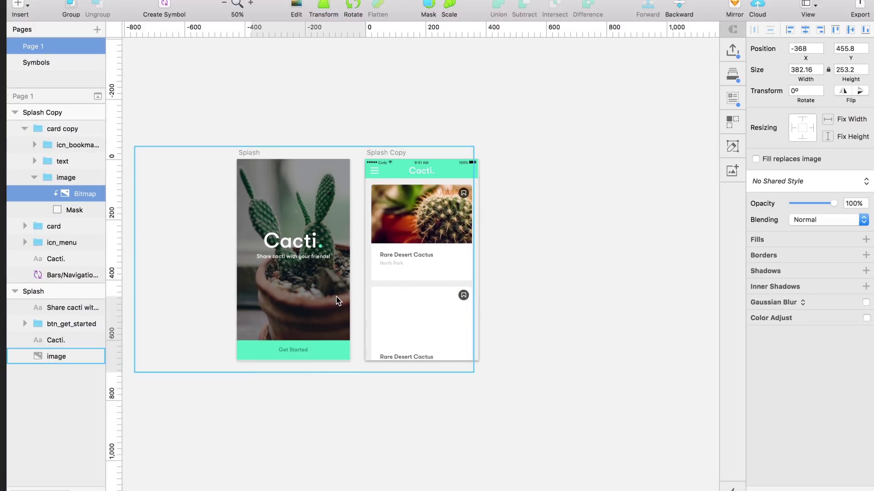
left_click_drag(382, 318, 473, 284)
key("super+plus")
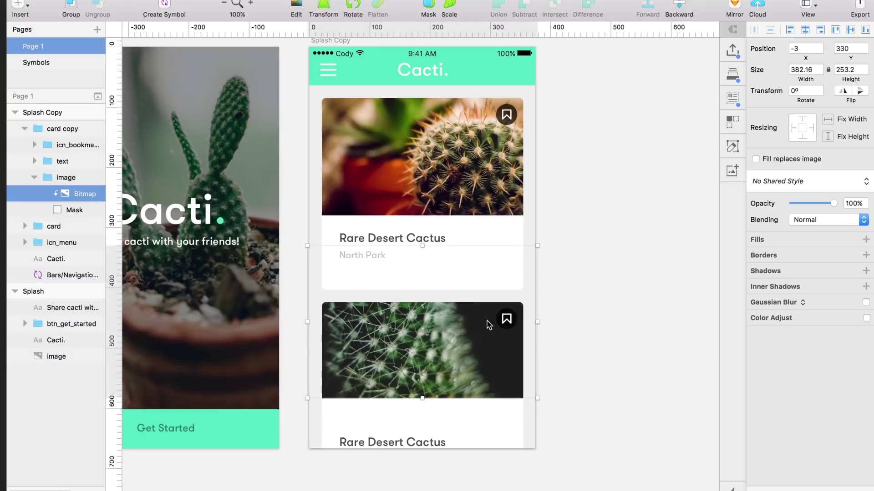
Move the new photo down to Y 365 so that it fills the upper part of the second card.
scroll(496, 230, "down", 5)
key("super+plus")
scroll(505, 239, "down", 3)
left_click_drag(481, 203, 478, 270)
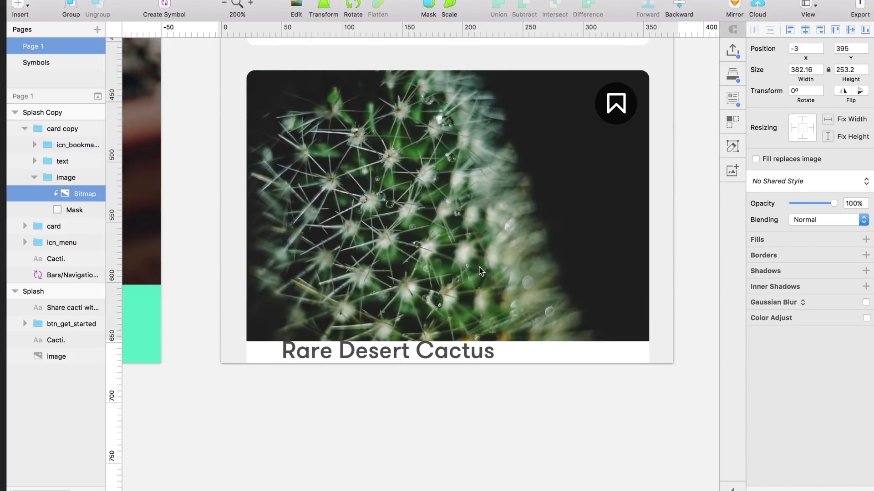
key("shift+Up")
key("shift+Up")
key("shift+Up")
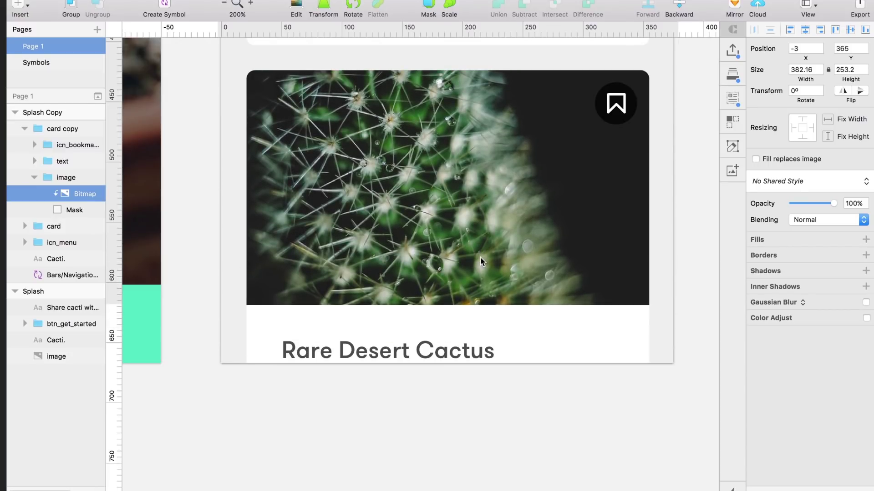
Deselect the photo and examine the layout of the splash screen and the card list side by side.
key("super+minus")
left_click(624, 232)
scroll(621, 257, "up", 3)
left_click_drag(620, 257, 617, 267)
key("super+minus")
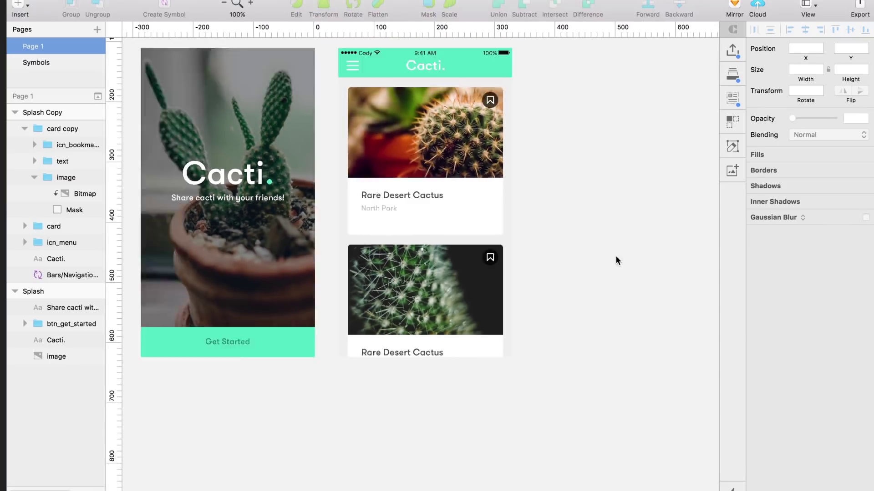
left_click_drag(587, 215, 603, 267)
key("super+plus")
left_click_drag(661, 258, 685, 244)
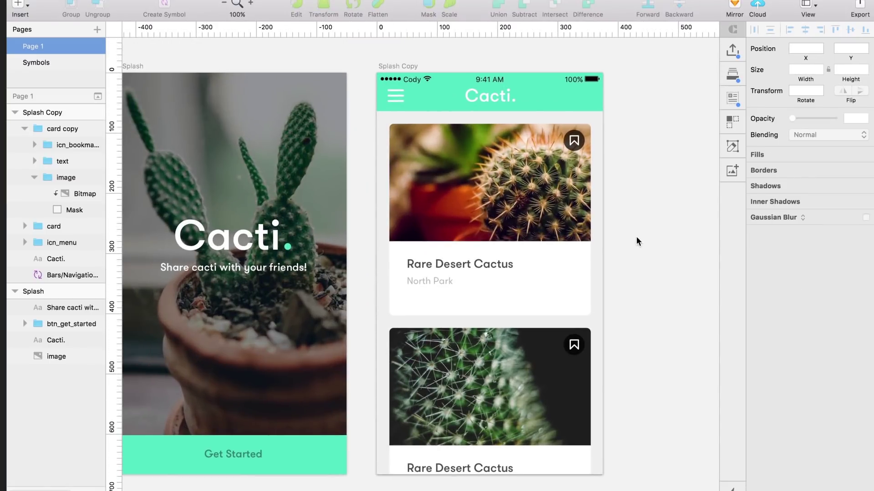
scroll(639, 241, "down", 3)
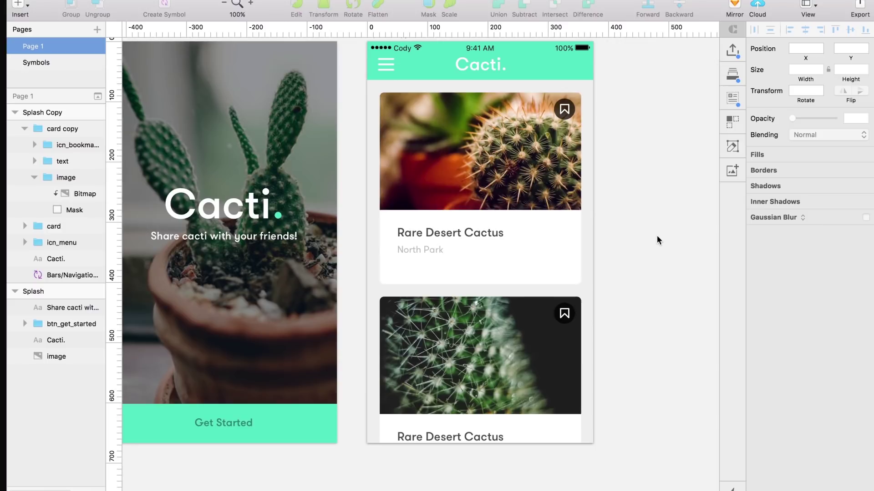